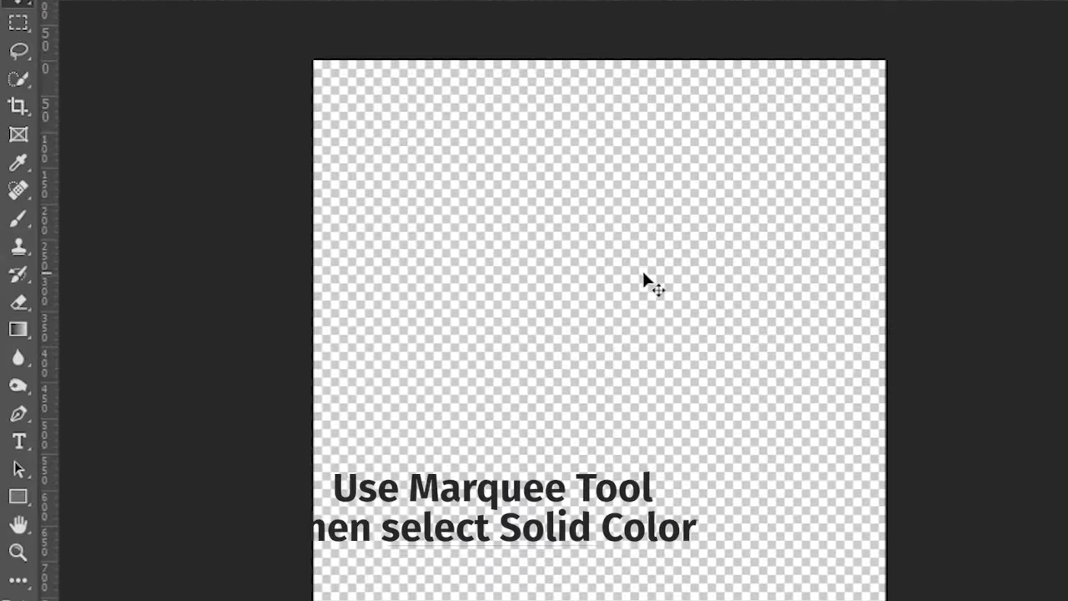
Fill a square selection near the canvas centre with a darker teal Solid Color layer
left_click(18, 23)
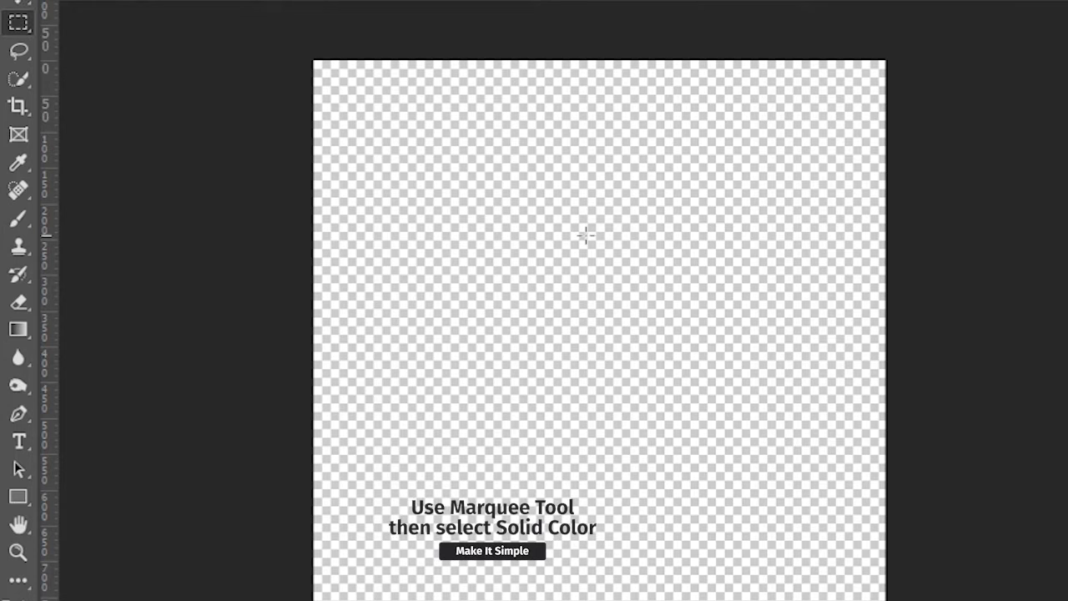
left_click_drag(530, 238, 532, 418)
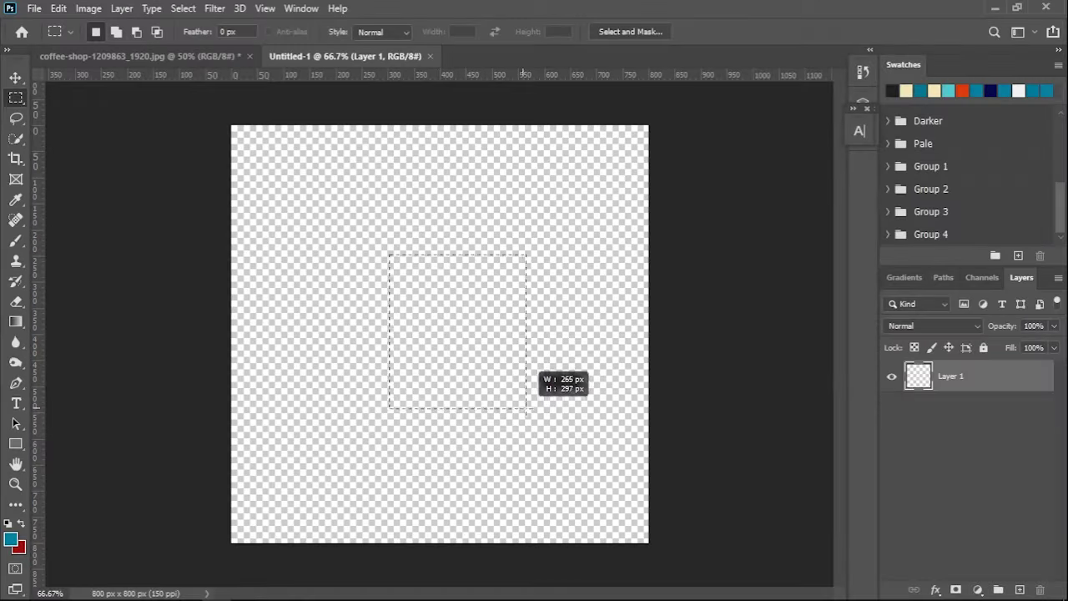
left_click_drag(531, 416, 532, 415)
left_click_drag(503, 342, 477, 315)
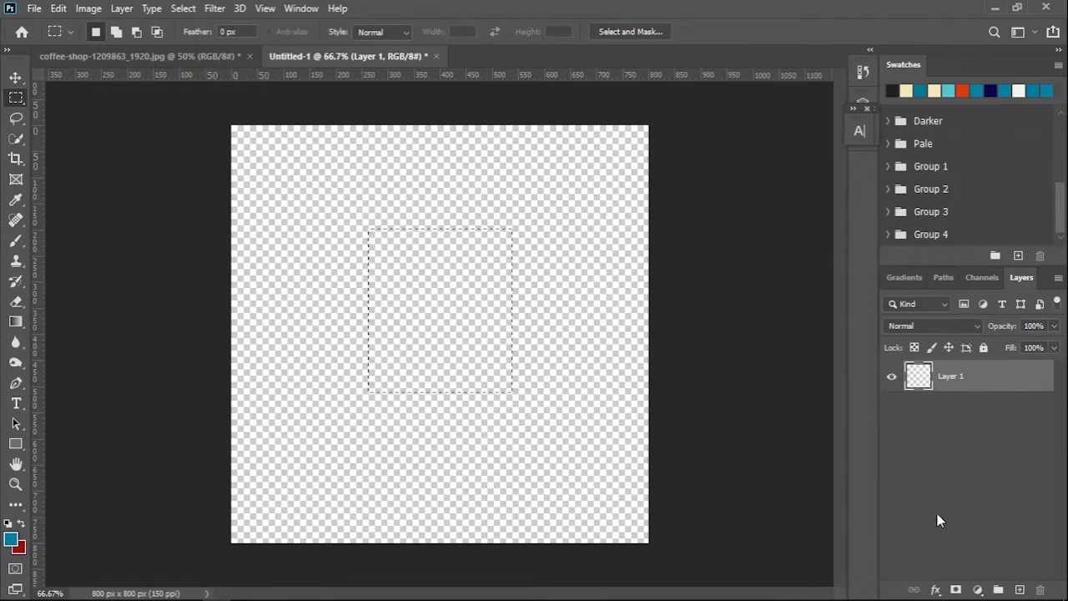
left_click(978, 589)
left_click(975, 312)
left_click(921, 90)
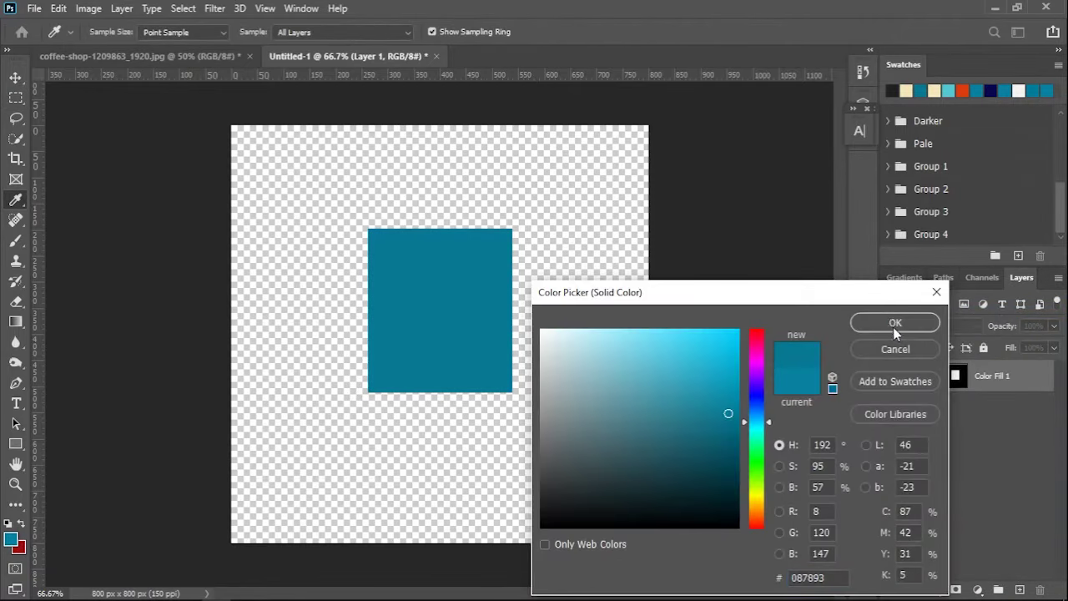
left_click(893, 326)
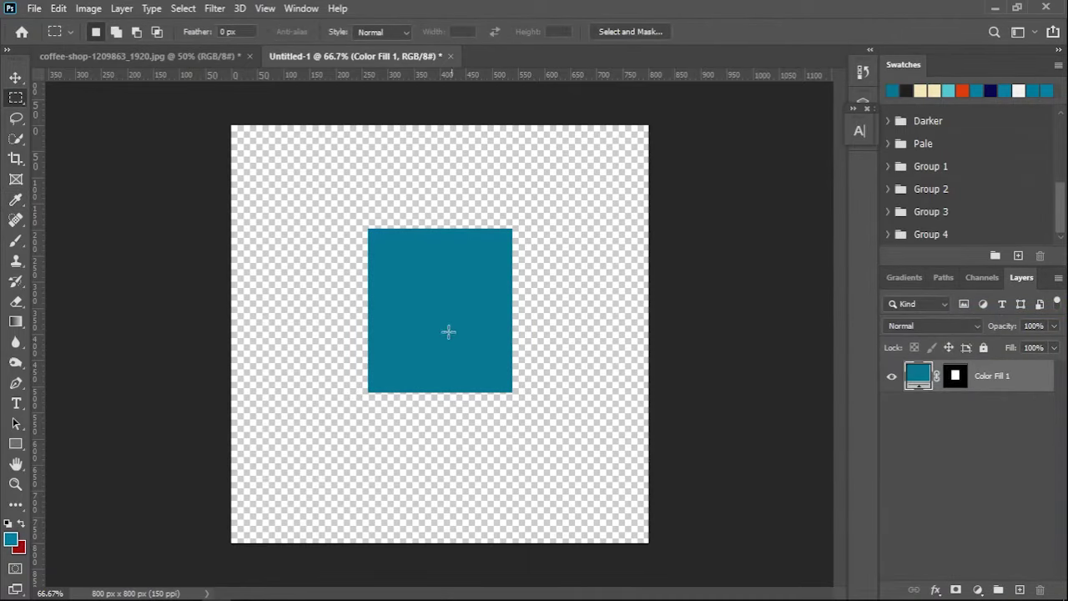
Add a beige Solid Color band across the square's bottom, clipped to the teal square
left_click_drag(367, 345, 519, 393)
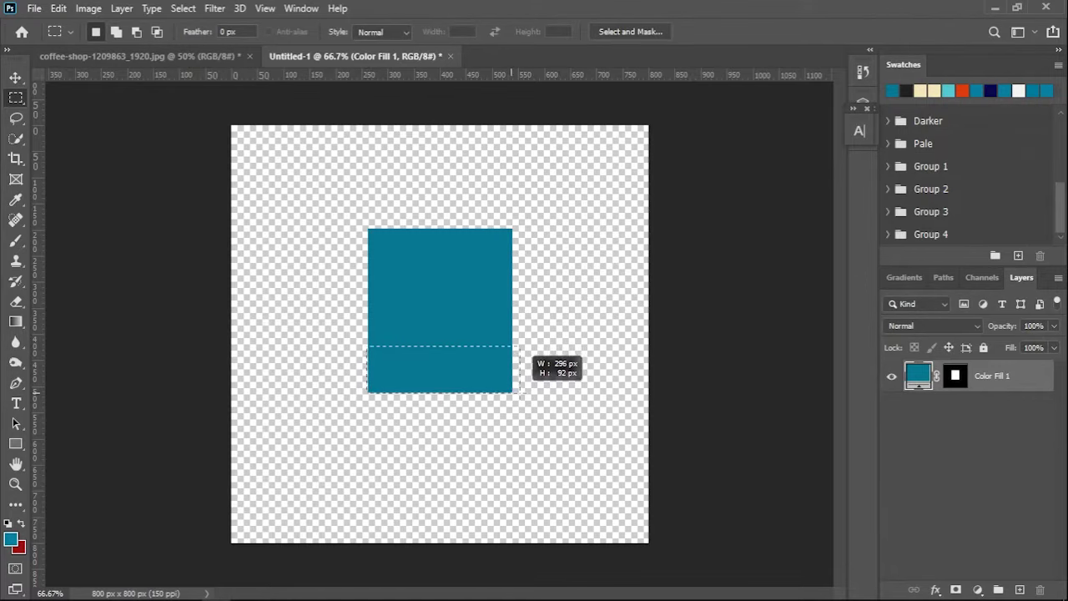
left_click(978, 590)
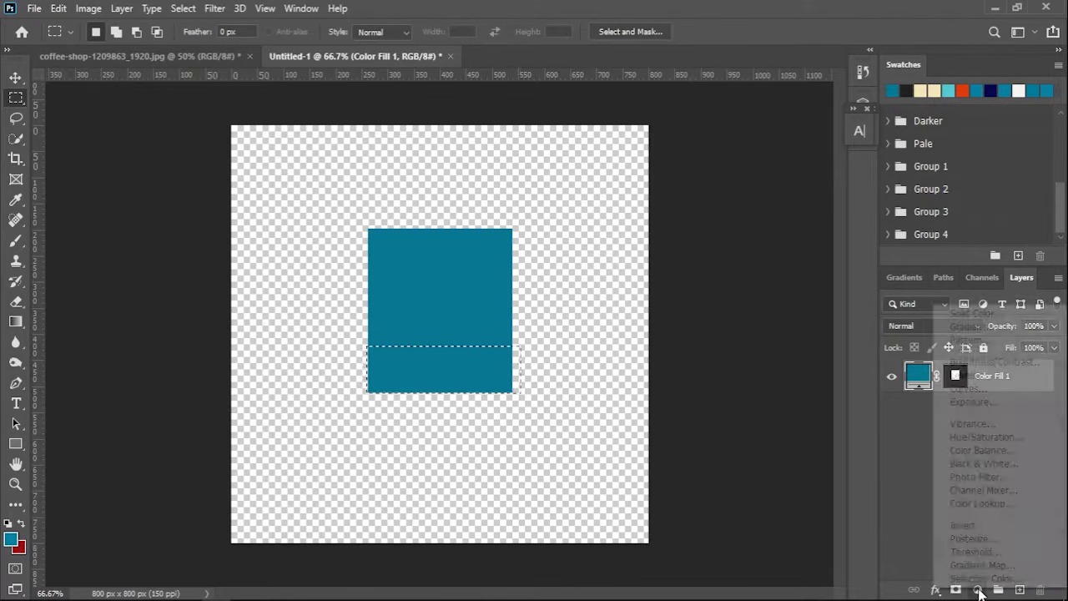
left_click(956, 314)
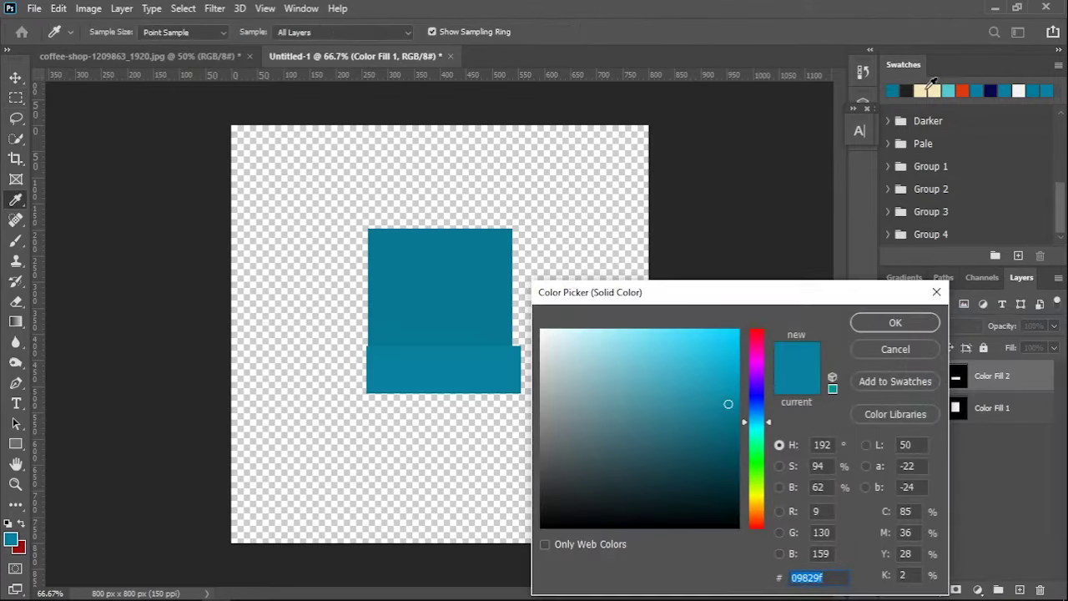
left_click(920, 90)
left_click(894, 323)
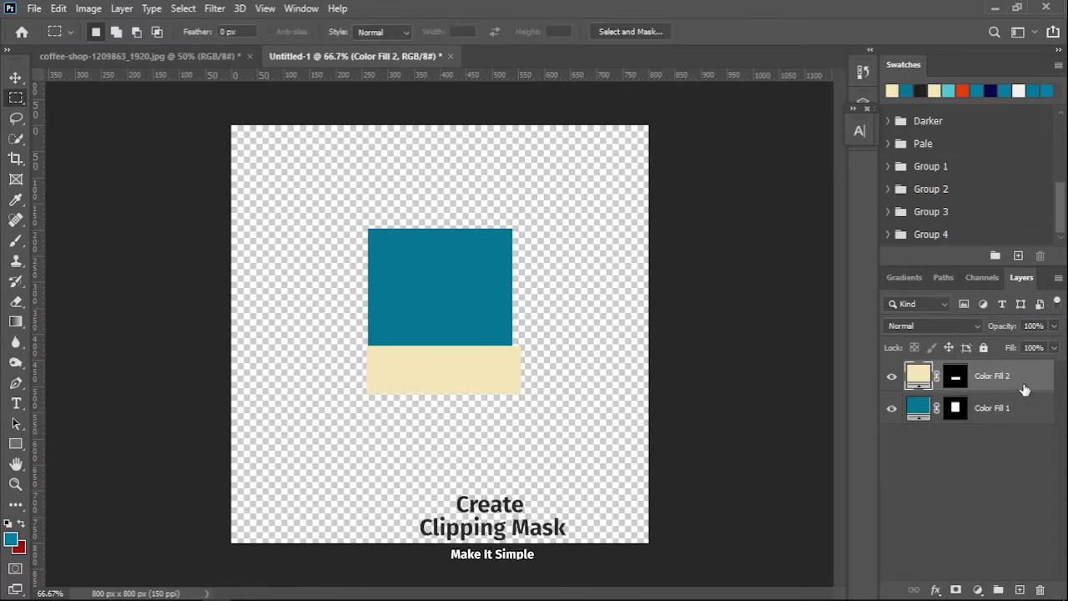
right_click(1026, 377)
left_click(964, 302)
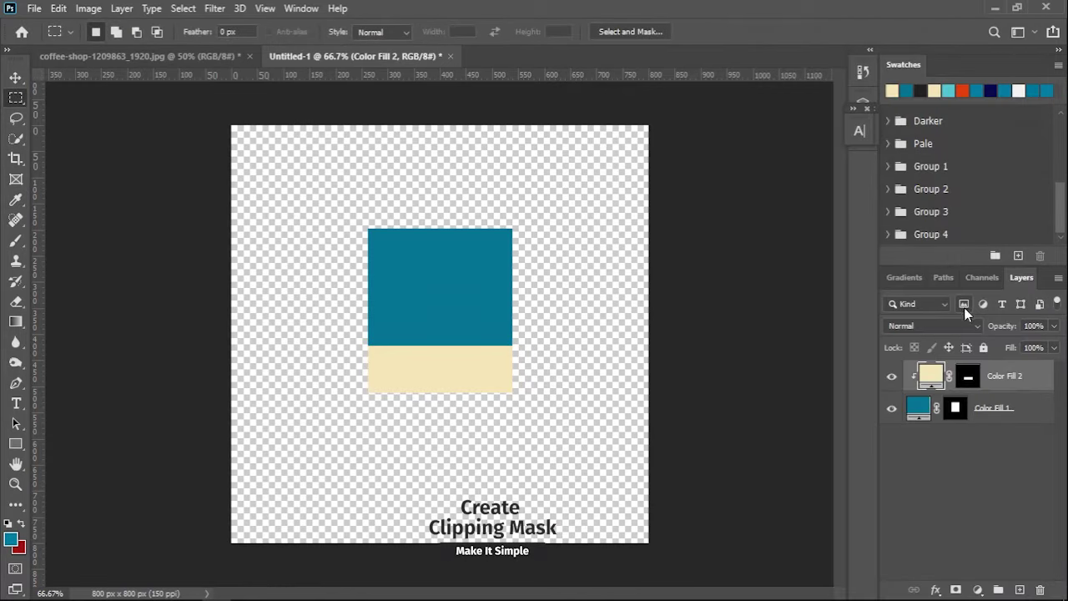
left_click(1033, 415, "shift")
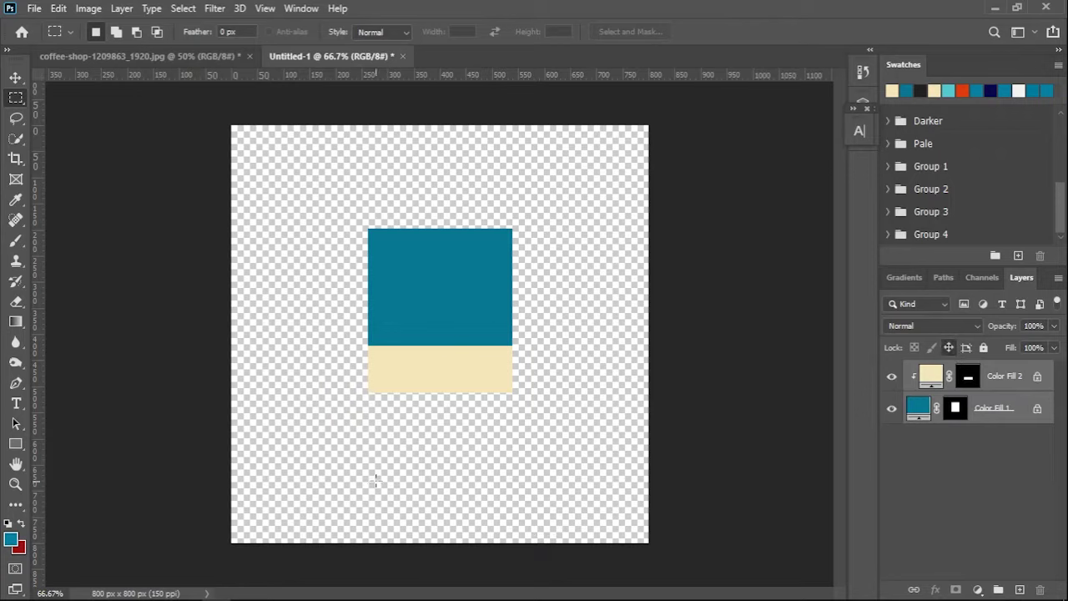
Fill a thin bar near the canvas bottom with a teal Solid Color layer
mouse_move(372, 477)
left_mouse_down()
mouse_move(483, 499)
mouse_move(445, 493)
left_mouse_up()
left_click(979, 590)
left_click(989, 313)
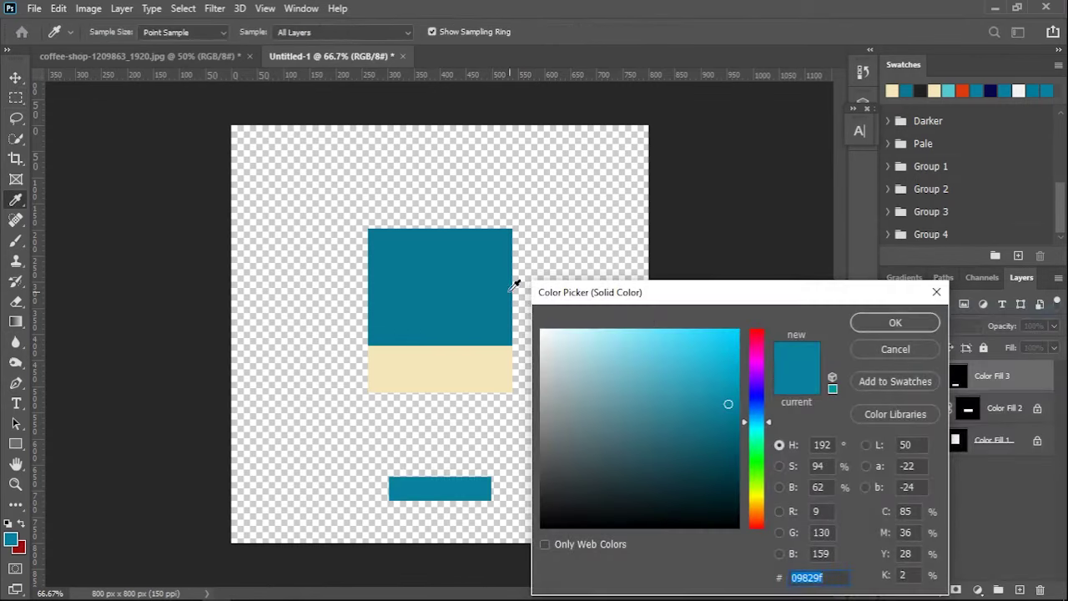
left_click(875, 320)
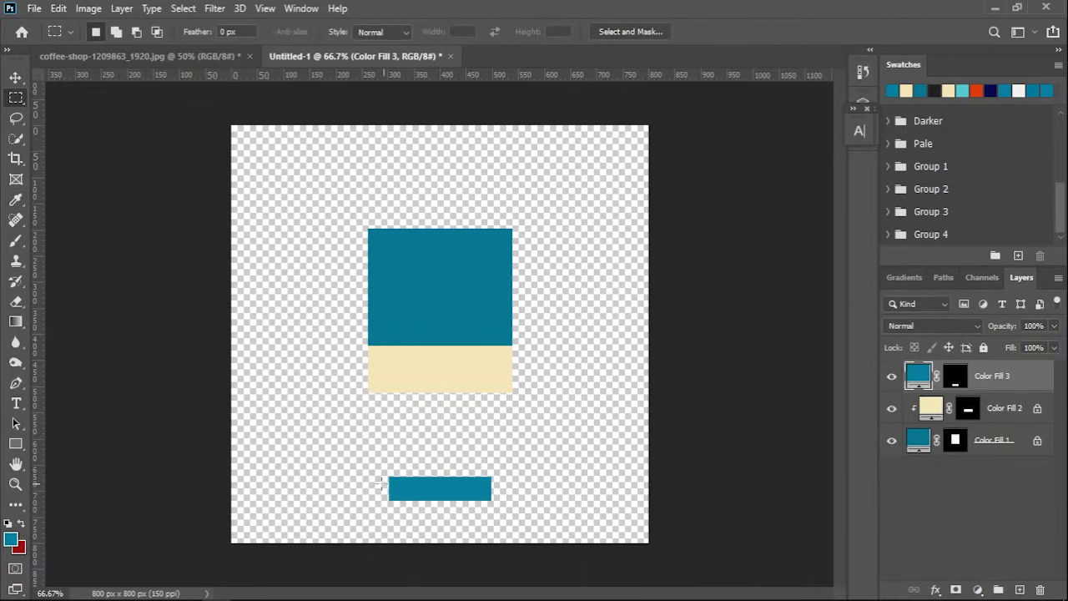
Add a beige block sampled from the band on the bar's left end, clipped to the bar
left_click_drag(378, 473, 409, 510)
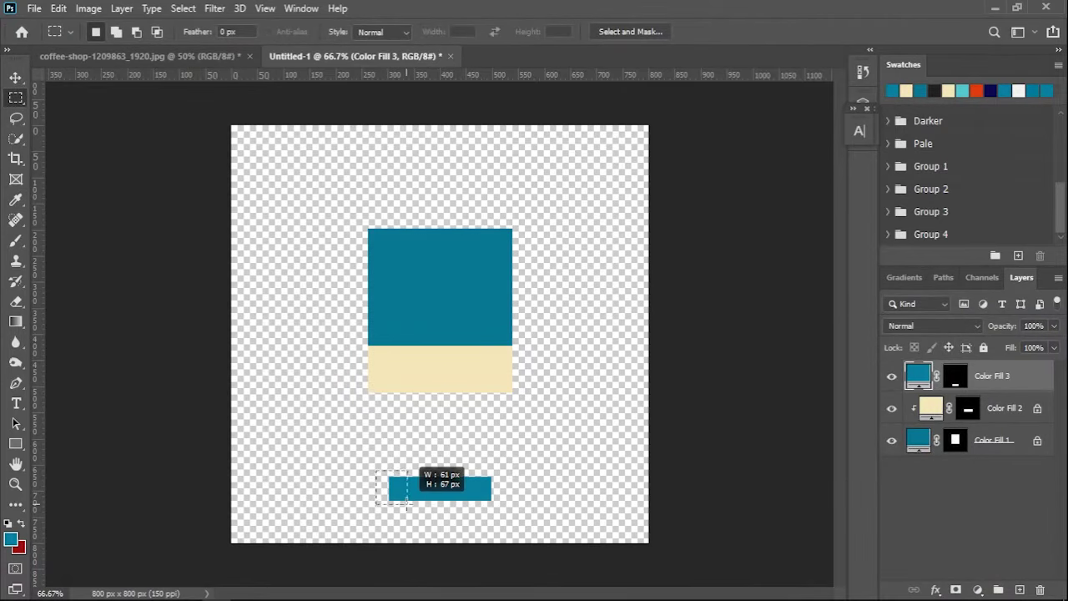
left_click(978, 589)
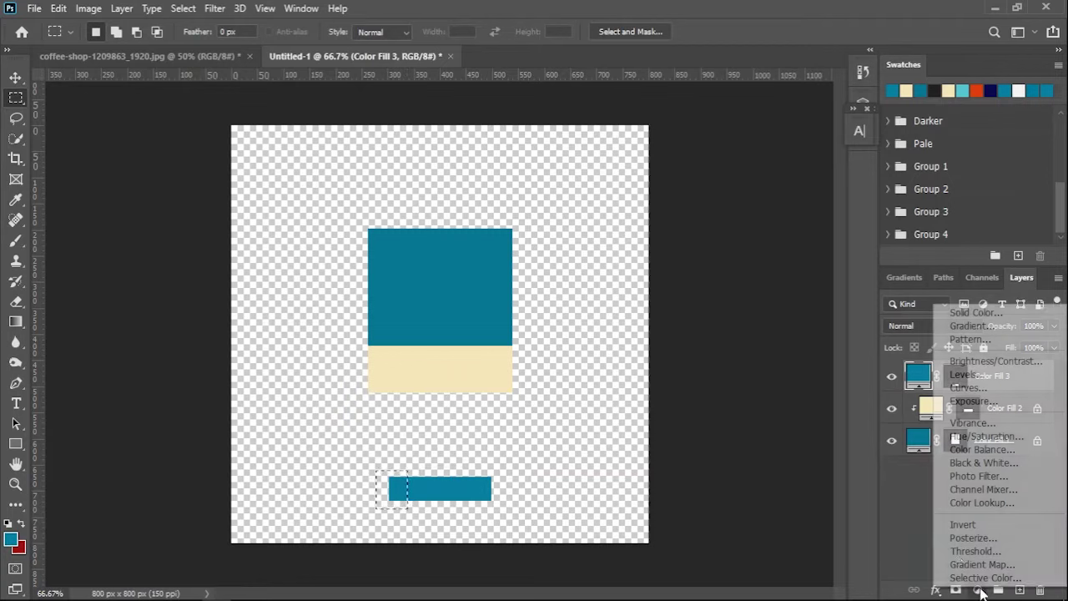
left_click(959, 310)
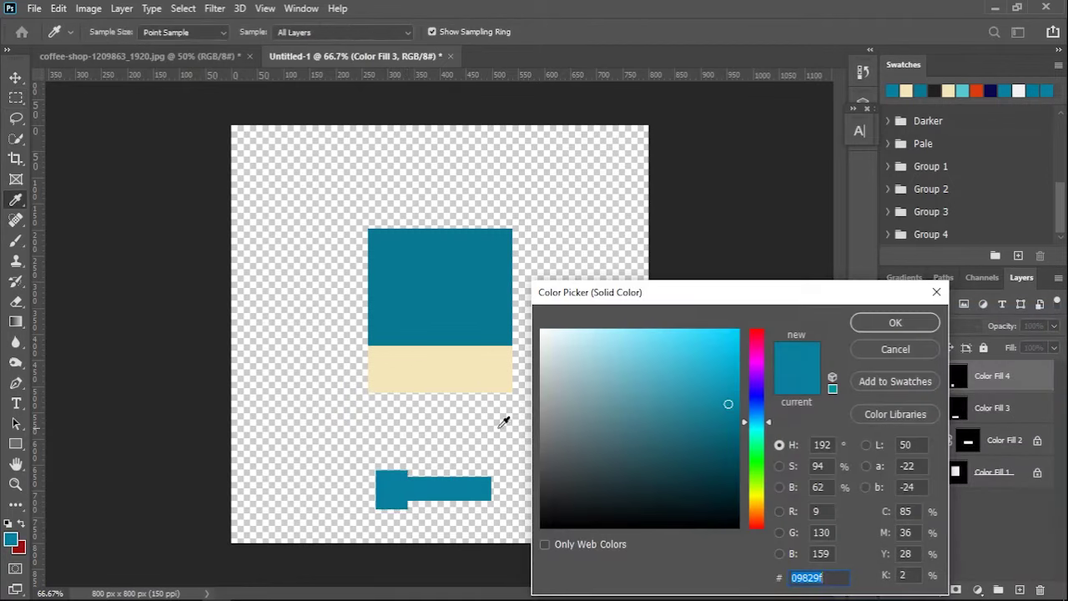
left_click(436, 377)
left_click(895, 325)
right_click(1039, 384)
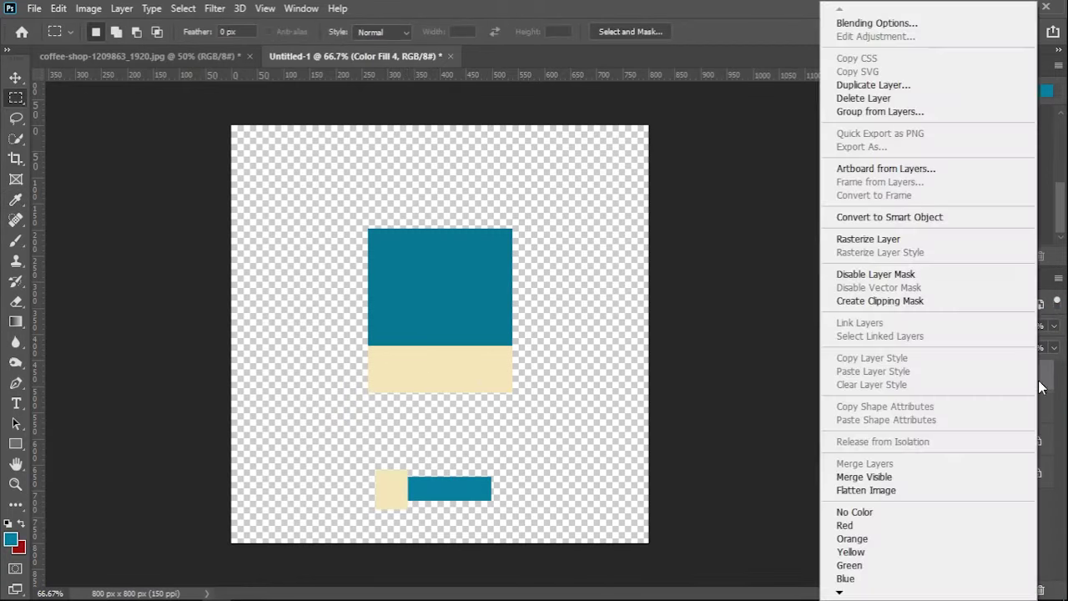
left_click(941, 302)
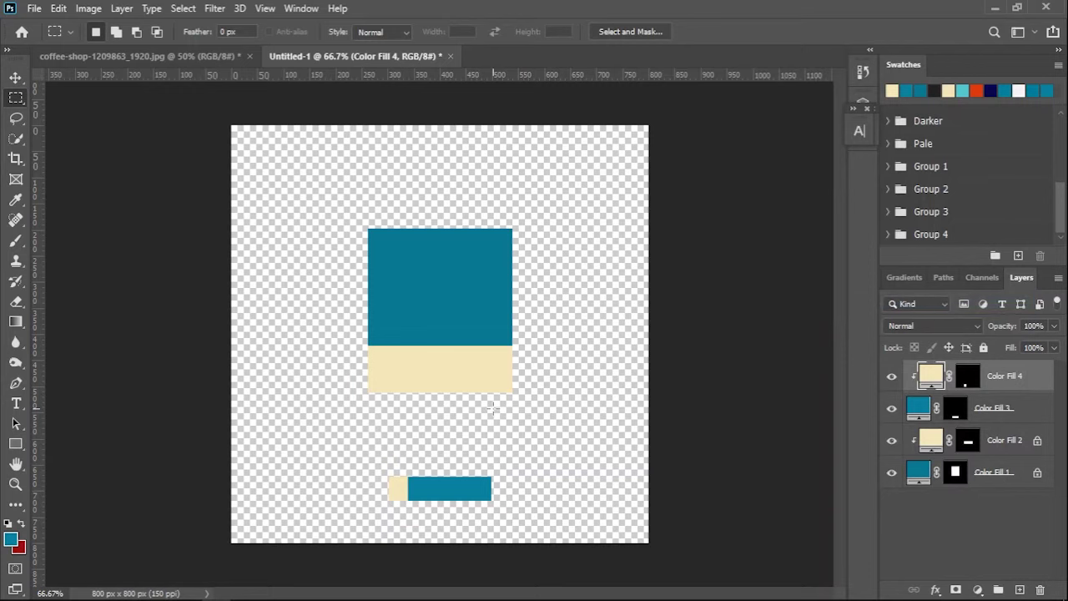
key("v")
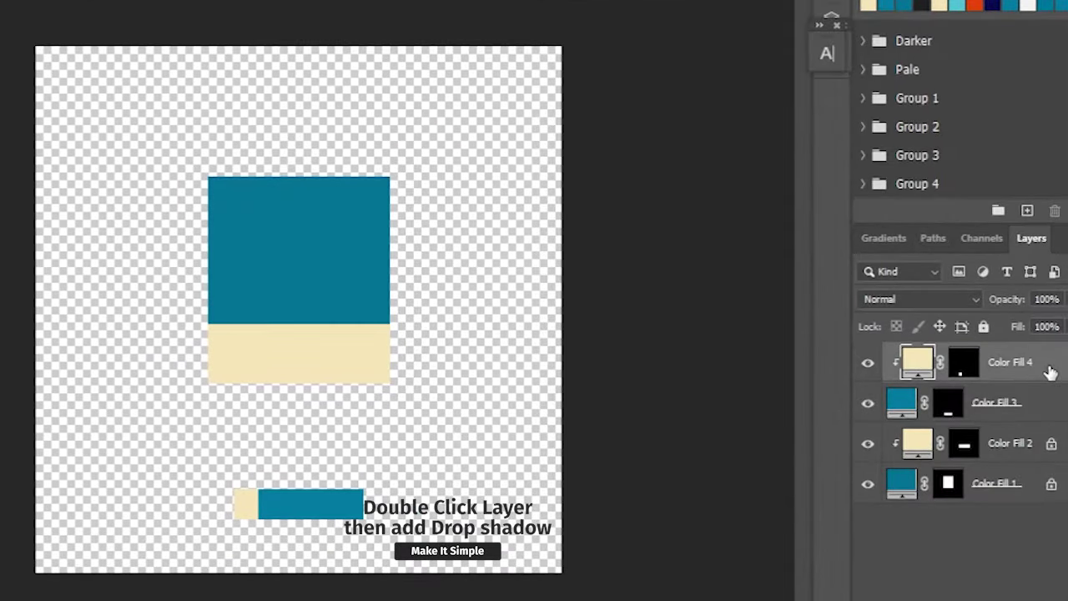
Give the beige block Color Fill 4 a drop shadow (35% opacity, size 43 px)
double_click(1050, 373)
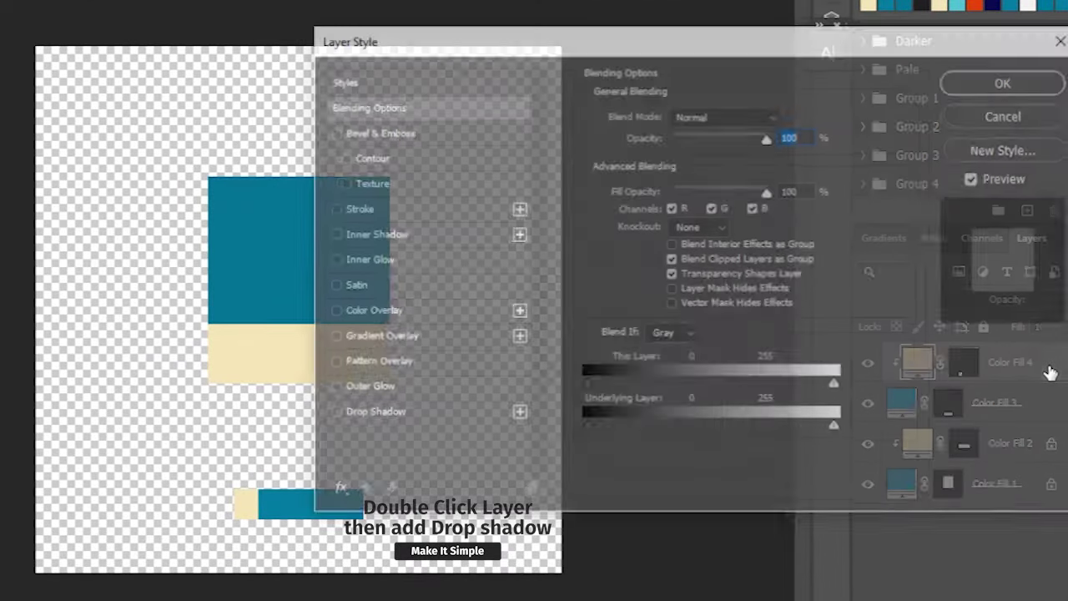
left_click(467, 414)
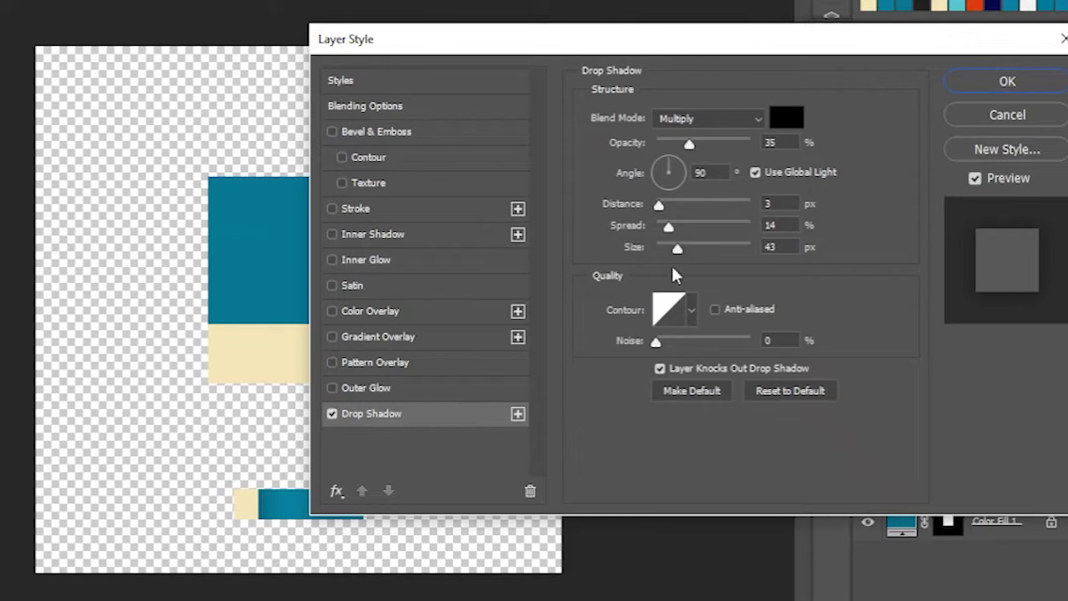
double_click(786, 205)
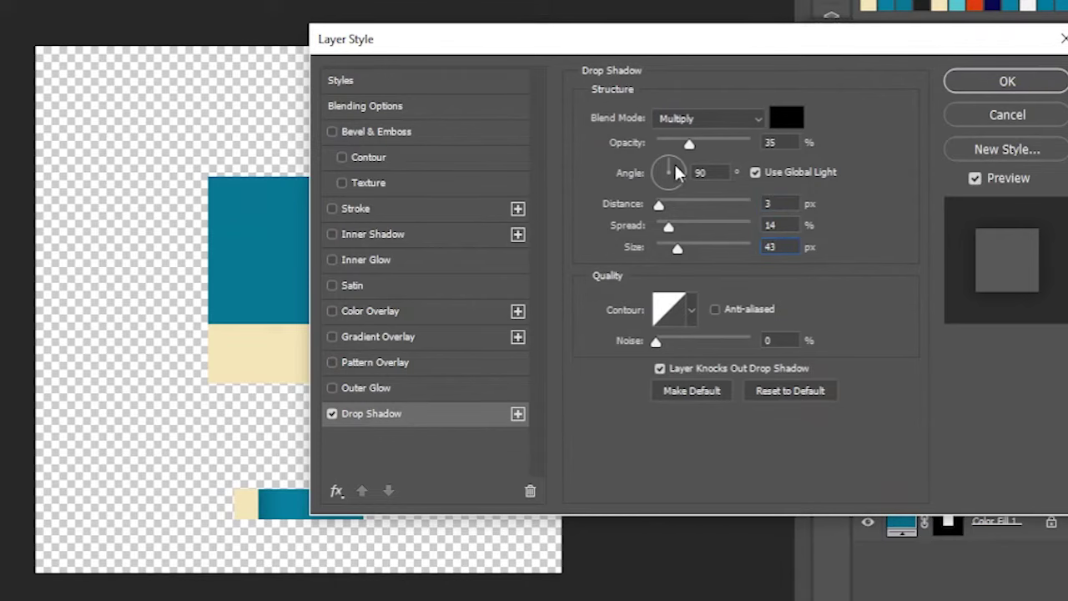
left_click(968, 88)
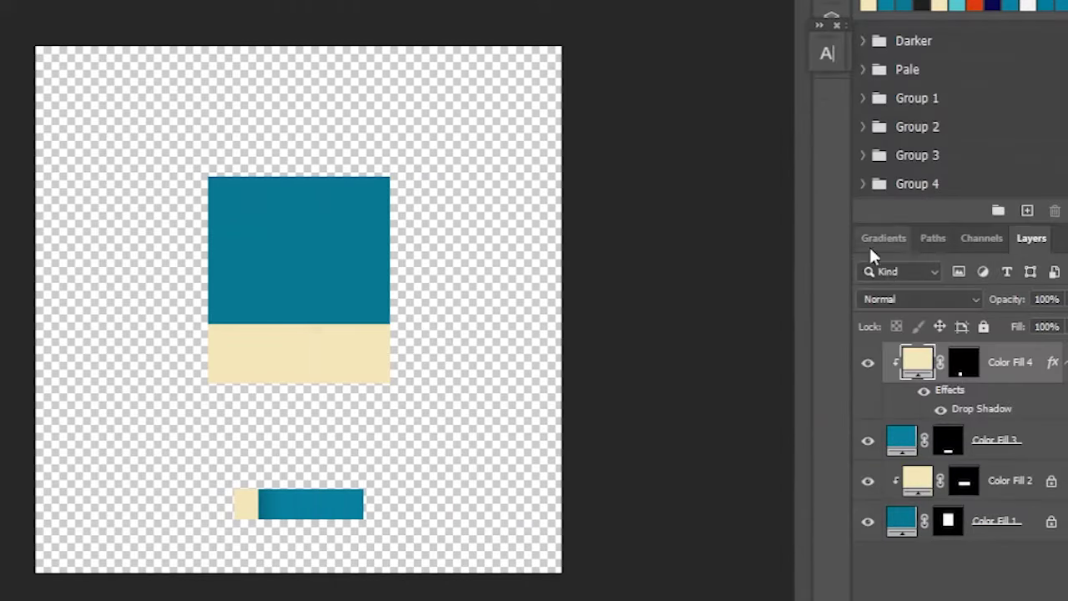
Give the beige band Color Fill 2 the same drop shadow
left_click(1034, 485)
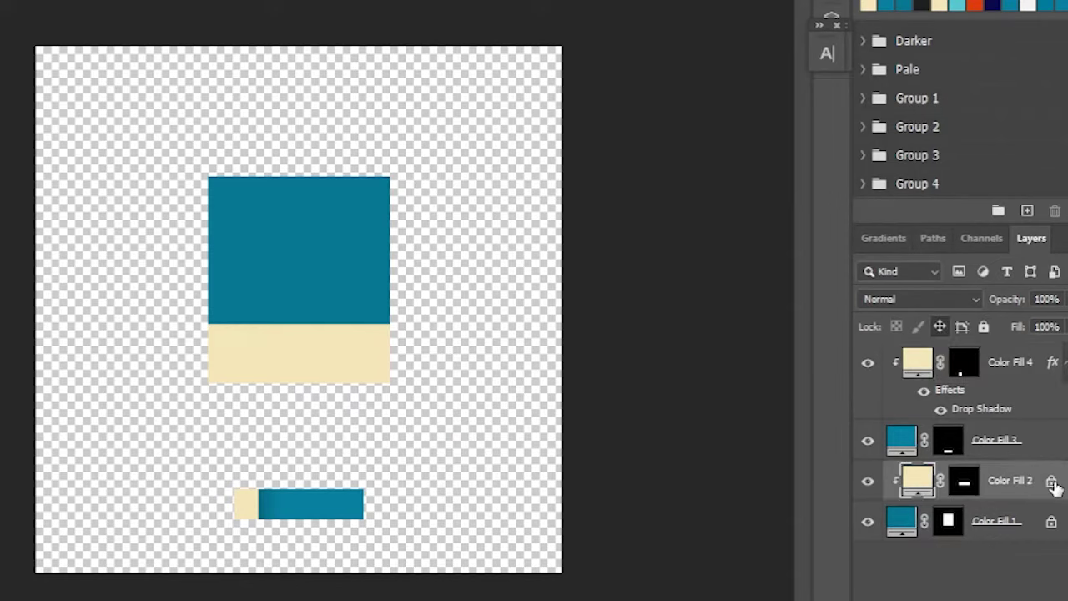
double_click(1055, 482)
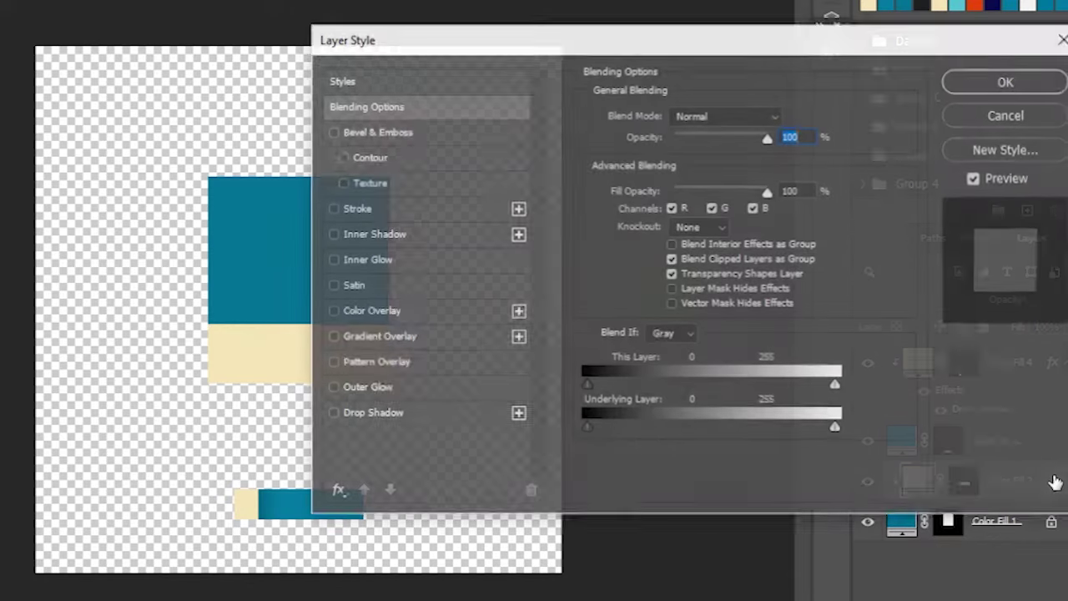
left_click(480, 412)
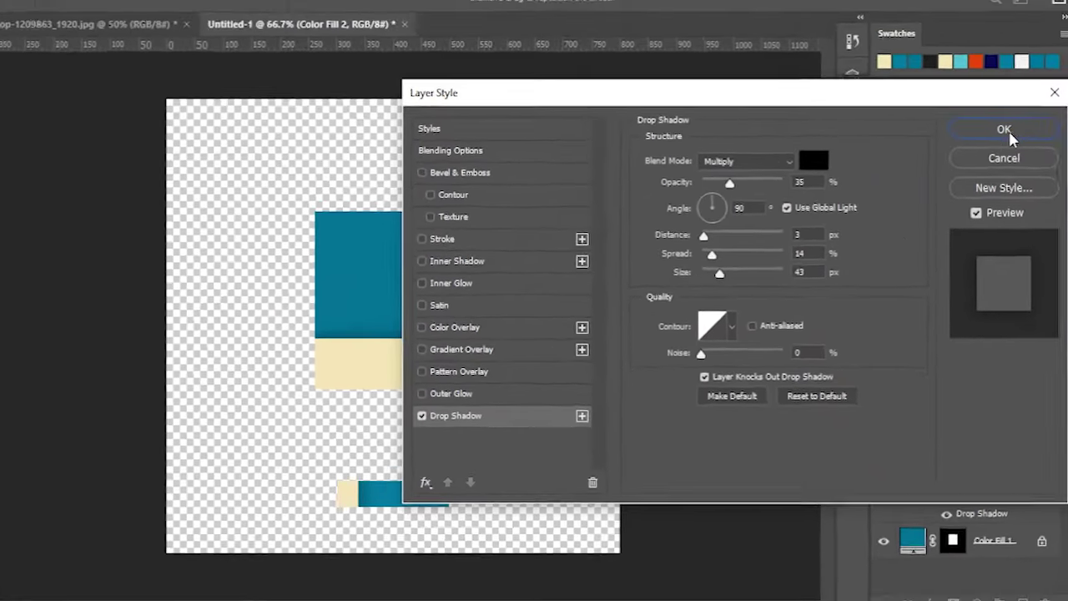
left_click(1008, 81)
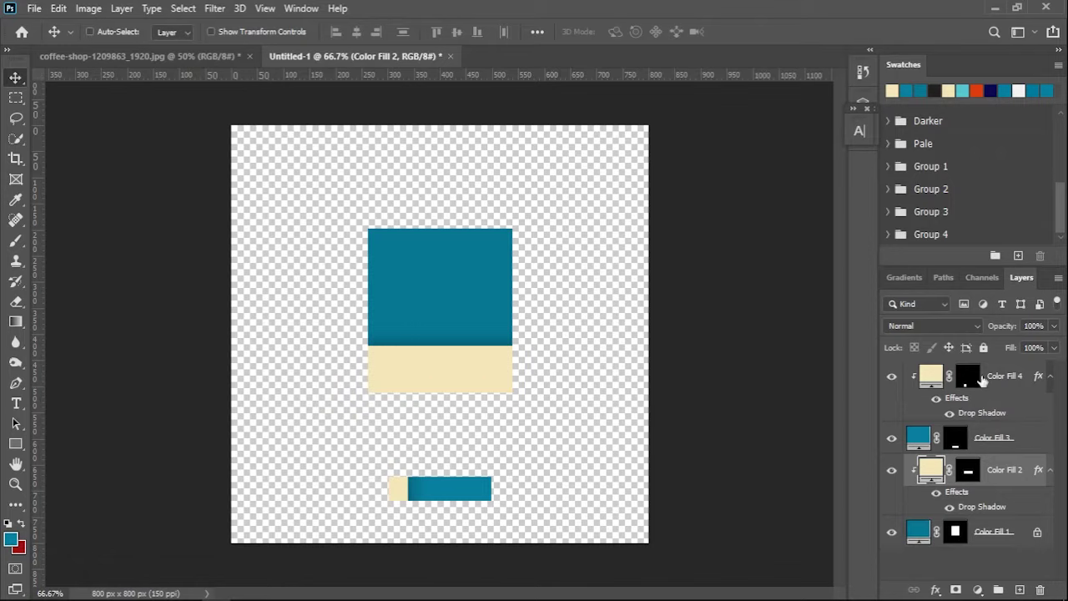
left_click(1011, 380, "ctrl")
left_click(1018, 438, "ctrl")
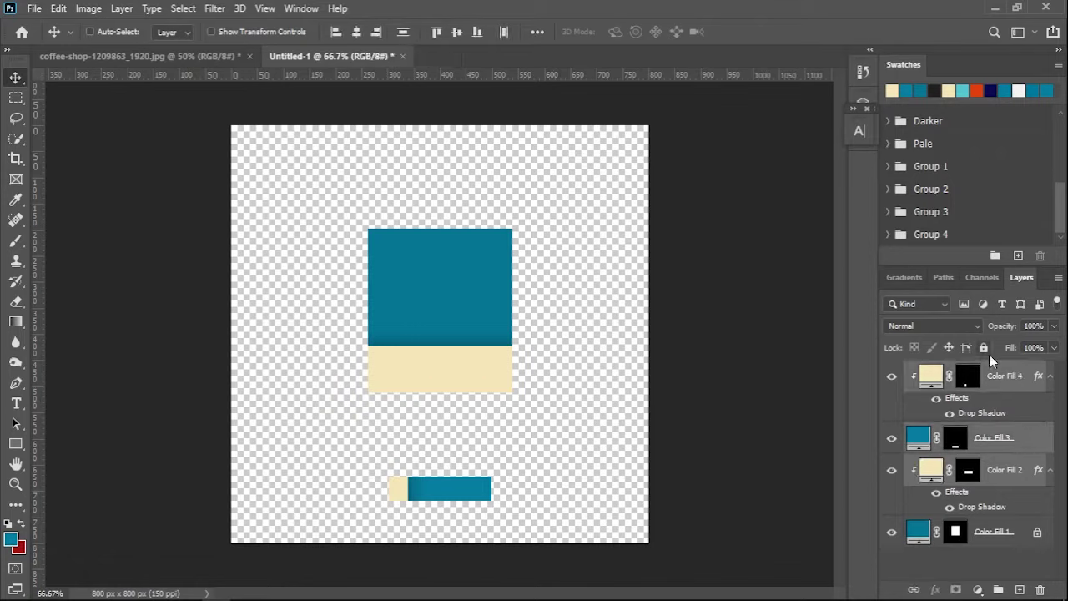
Add a two-line 'Coffee Promo' heading at 28 pt on the teal square
key("t")
left_click_drag(386, 242, 505, 323)
type("Coffee")
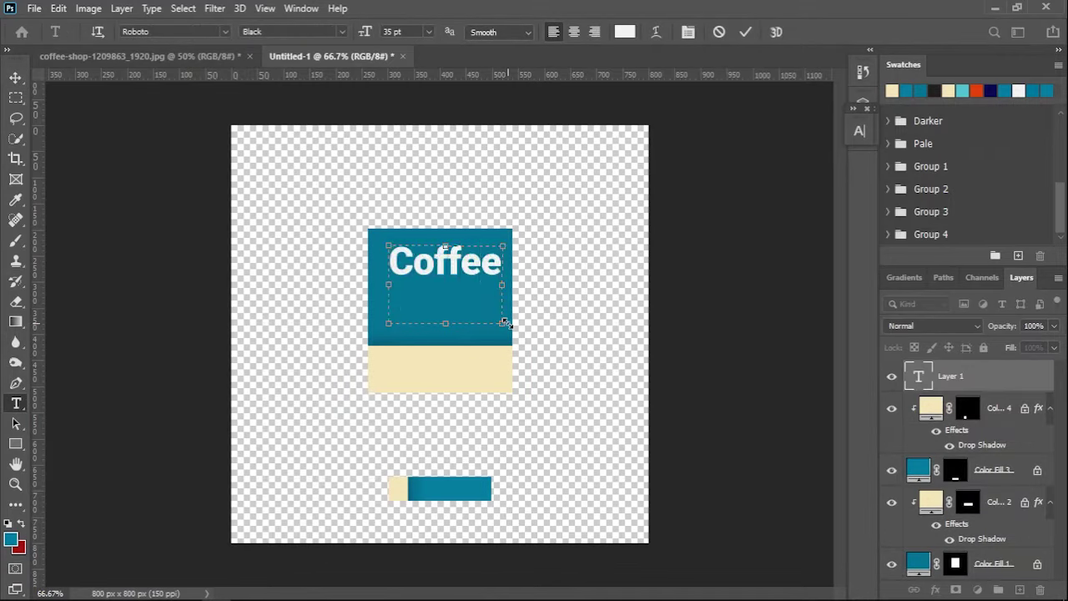
key("Return")
type("Promo")
key("ctrl+a")
left_click(860, 131)
type("28")
key("ctrl+Return")
Add the 'Special discount for everyone' tagline at 8 pt just below the heading
left_click_drag(388, 321, 519, 346)
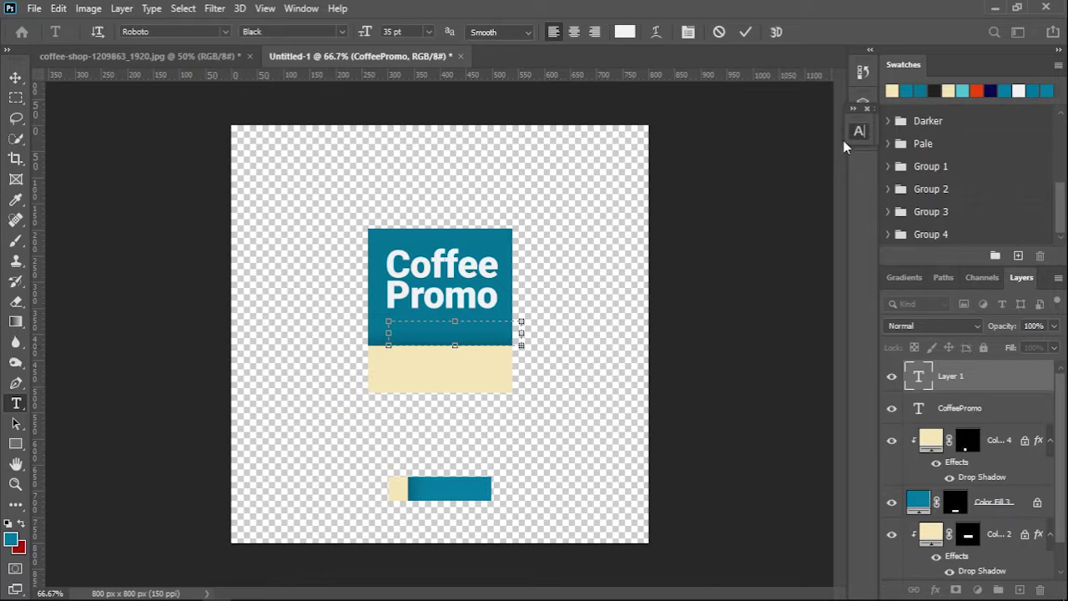
left_click(860, 131)
type("Special discount for everyone")
key("ctrl+a")
left_click(706, 172)
type("8")
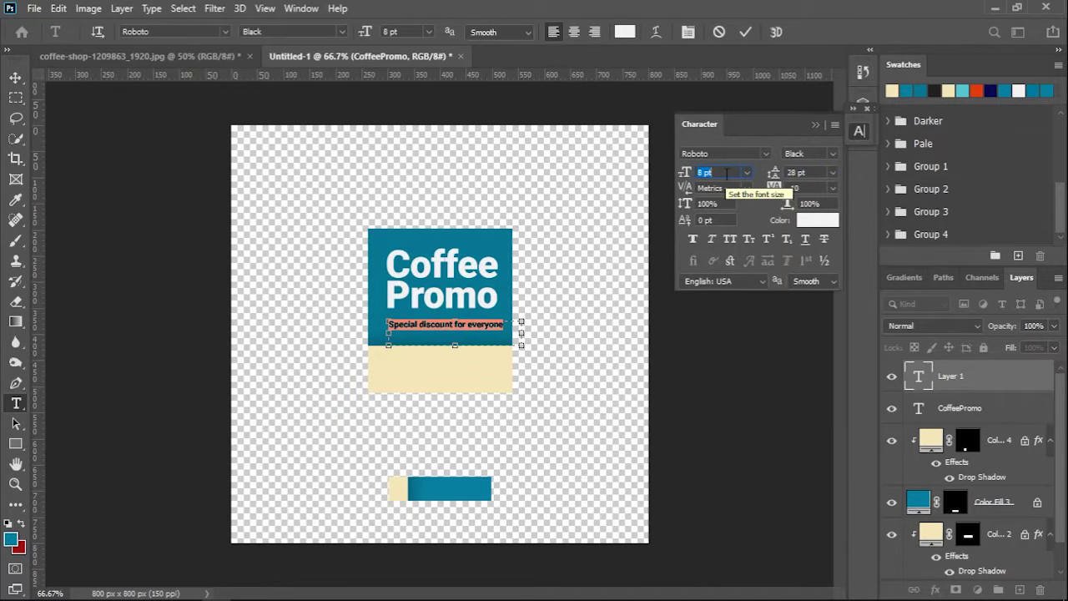
left_click(745, 32)
key("v")
left_click_drag(445, 324, 441, 318)
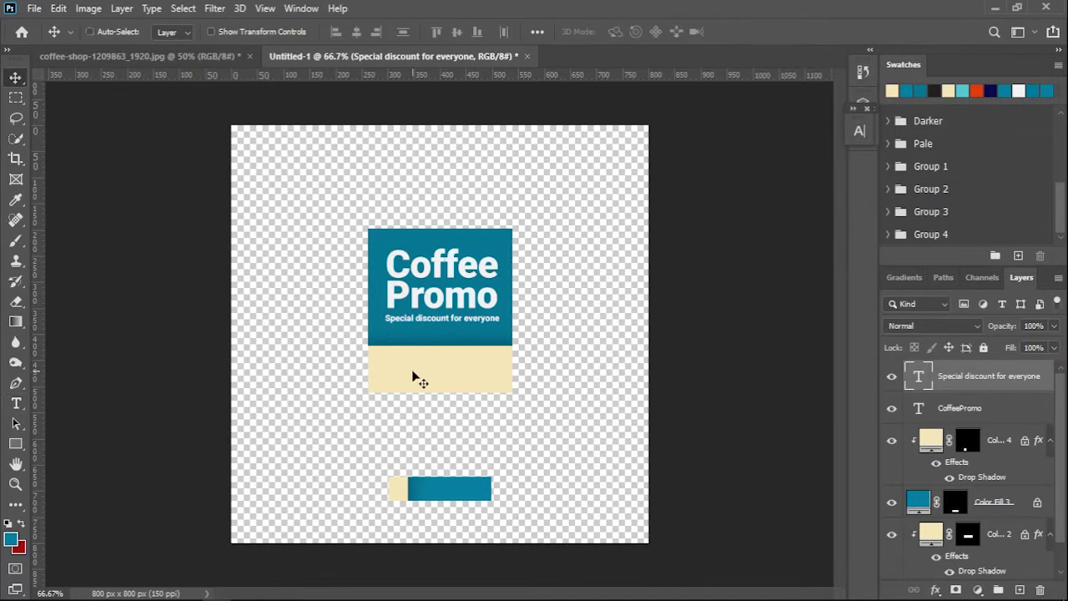
key("t")
left_click_drag(401, 370, 483, 428)
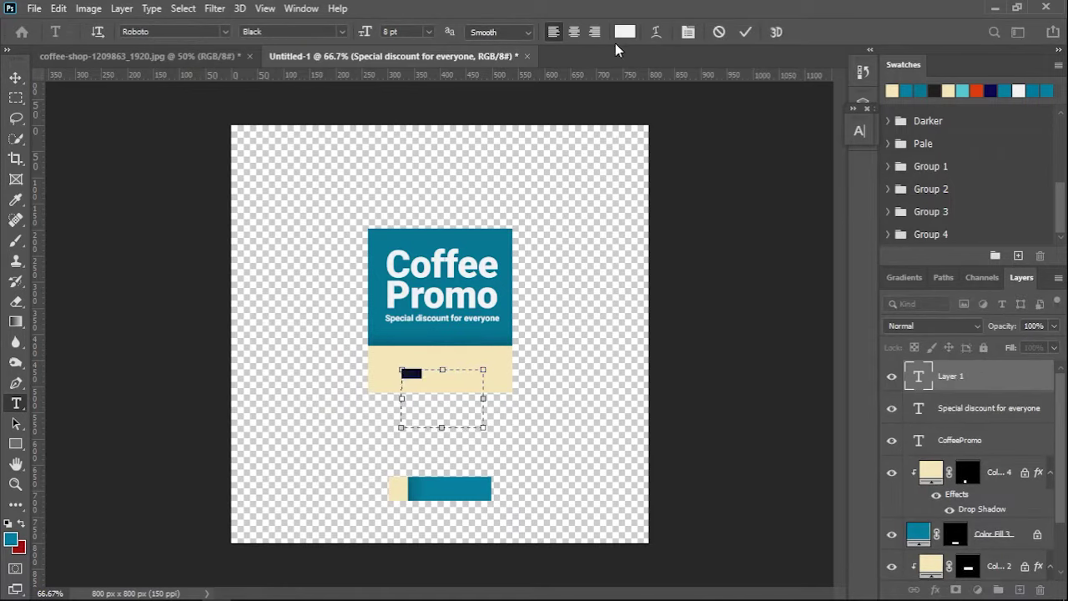
Make the 2020 text teal at 10 pt and centre it in the cream band
left_click(625, 32)
left_click(893, 320)
left_click(860, 131)
left_click(705, 172)
type("10")
key("Return")
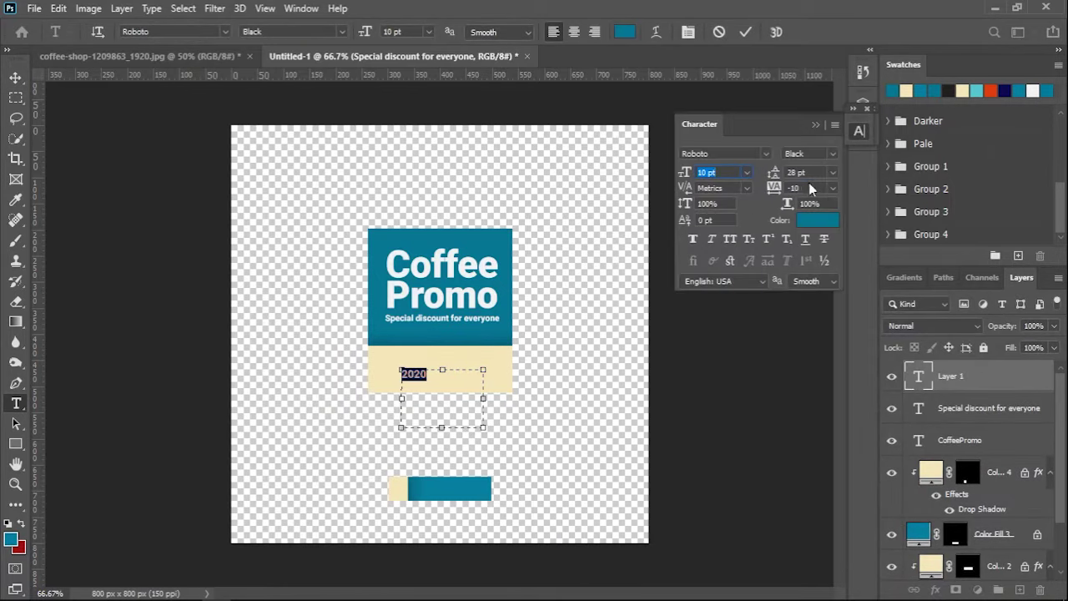
left_click(746, 31)
key("v")
left_click_drag(417, 374, 442, 365)
Add the YourCompany name in cream near the canvas's top-left
key("t")
left_click_drag(249, 148, 375, 184)
key("Delete")
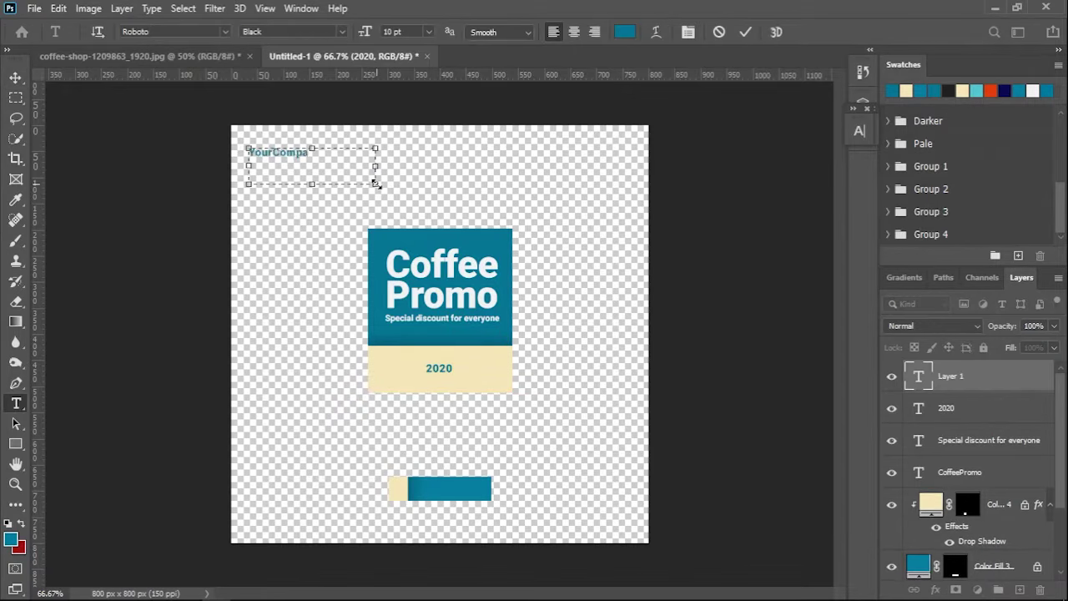
key("ctrl+a")
left_click(625, 32)
left_click(507, 350)
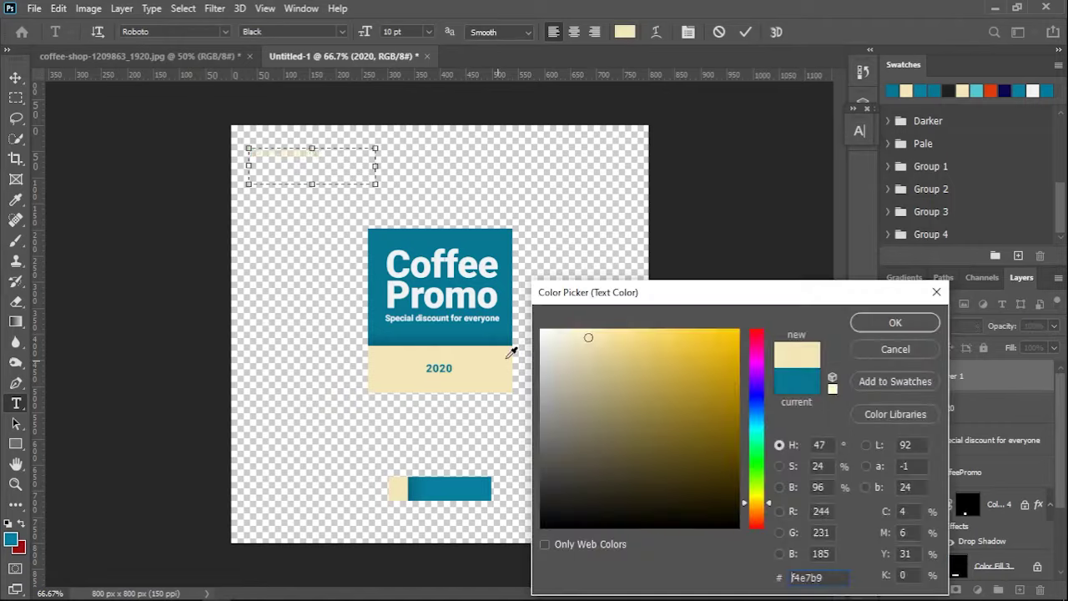
left_click(897, 320)
left_click(745, 32)
Place 'Visit us now' on the teal button and drag in the coffee-shop photo
left_click_drag(392, 429, 521, 461)
key("Delete")
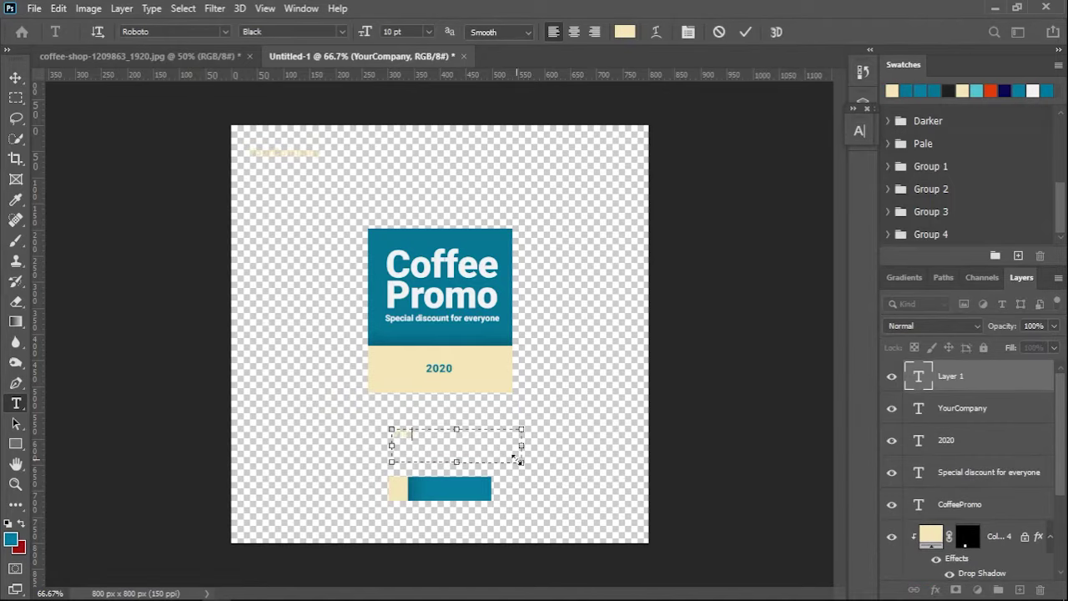
type("Visit us now")
left_click_drag(429, 440, 464, 483)
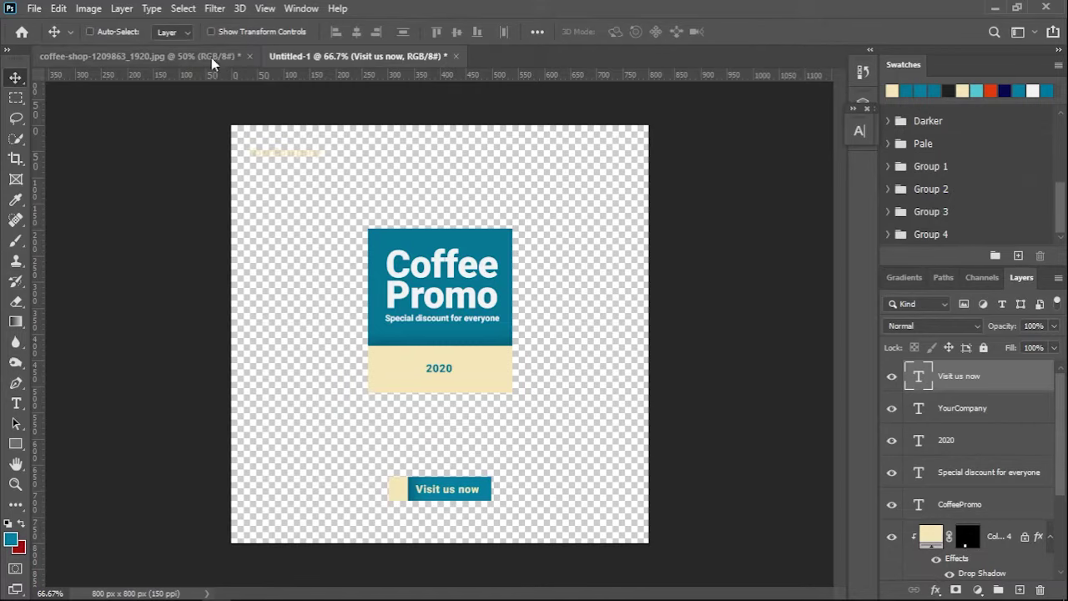
left_click(142, 56)
left_click_drag(334, 317, 427, 409)
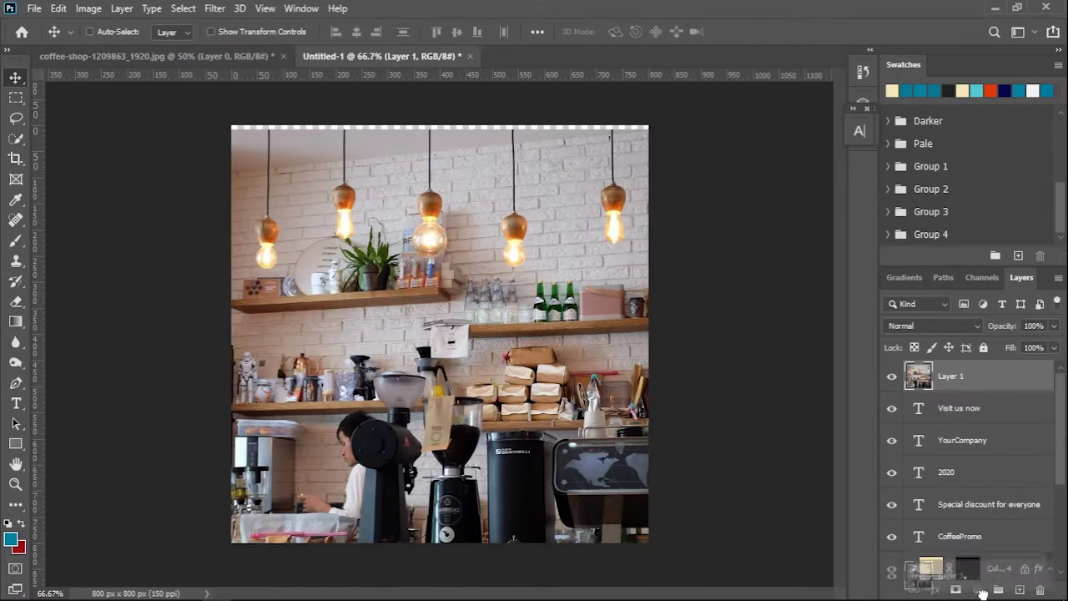
Move the coffee-shop photo to the bottom as full-canvas background and add a Solid Color fill layer
left_click_drag(959, 375, 988, 569)
key("ctrl+alt+g")
key("ctrl+alt+g")
left_click_drag(603, 200, 606, 217)
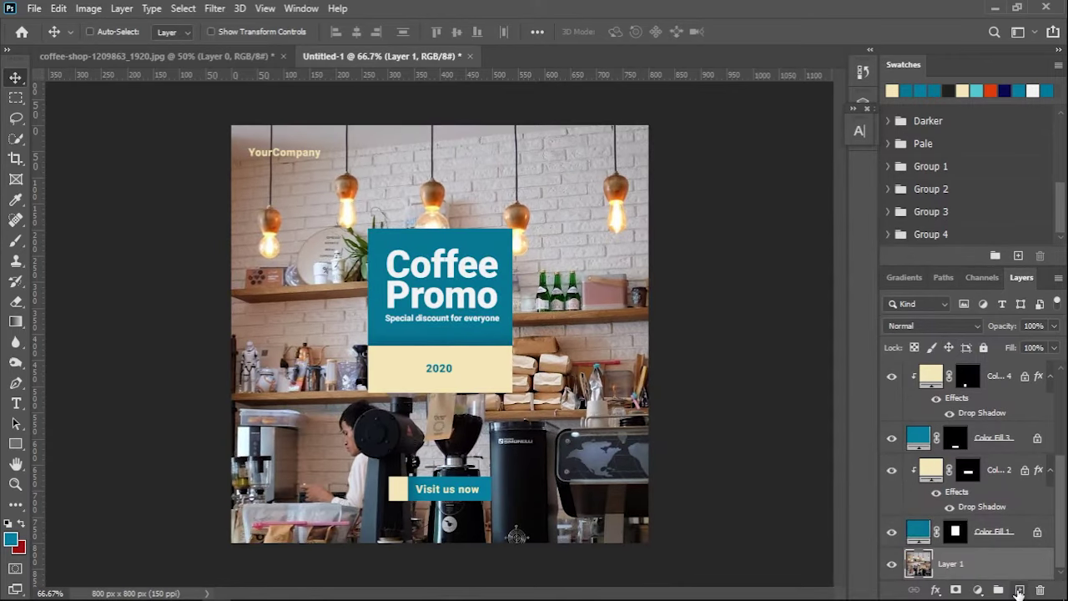
left_click(1020, 591)
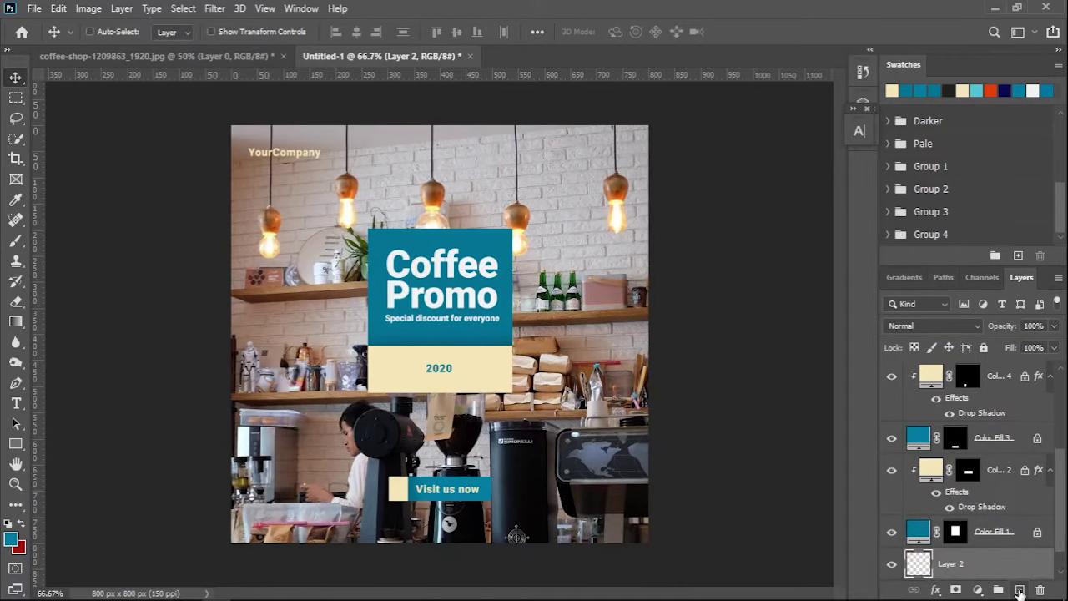
left_click(979, 591)
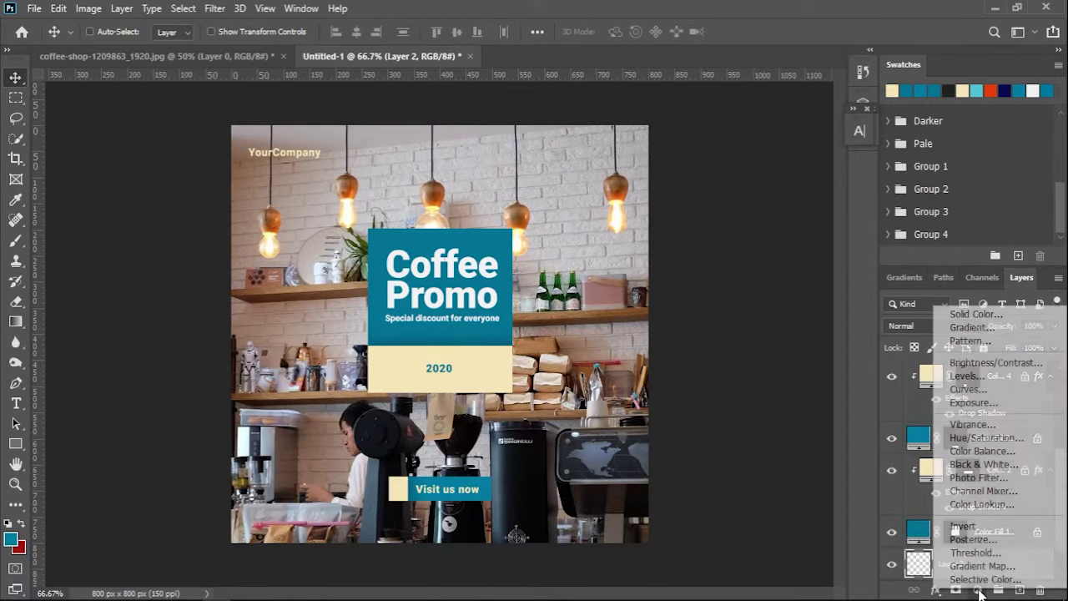
left_click(974, 314)
Set the fill to dark grey #333333 at 26% opacity over the photo
left_click_drag(576, 457, 506, 487)
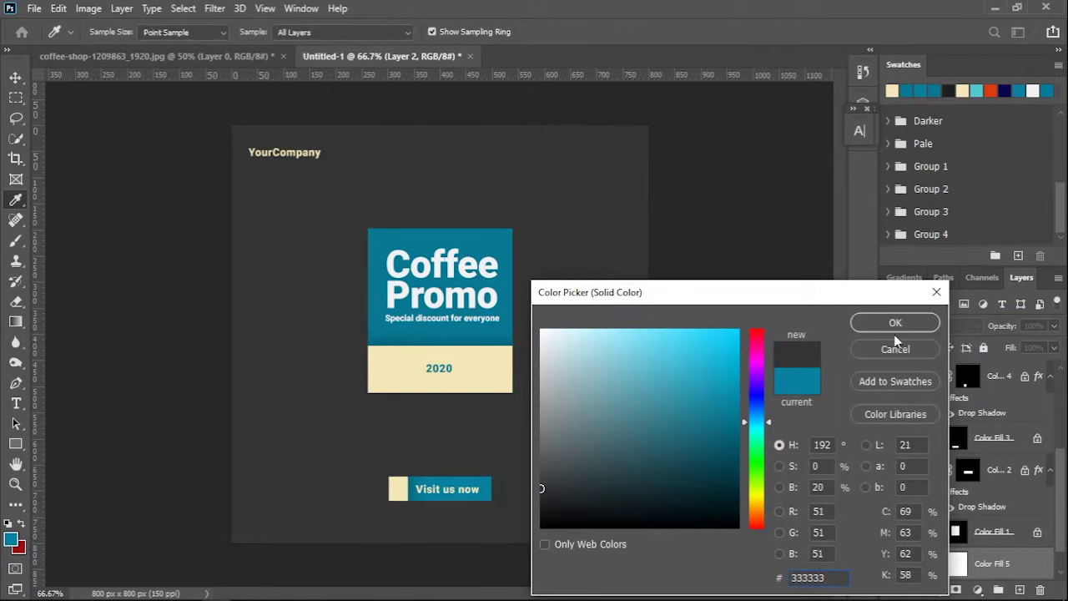
left_click(896, 323)
mouse_move(1016, 349)
left_mouse_down()
mouse_move(1002, 349)
mouse_move(1017, 347)
left_mouse_up()
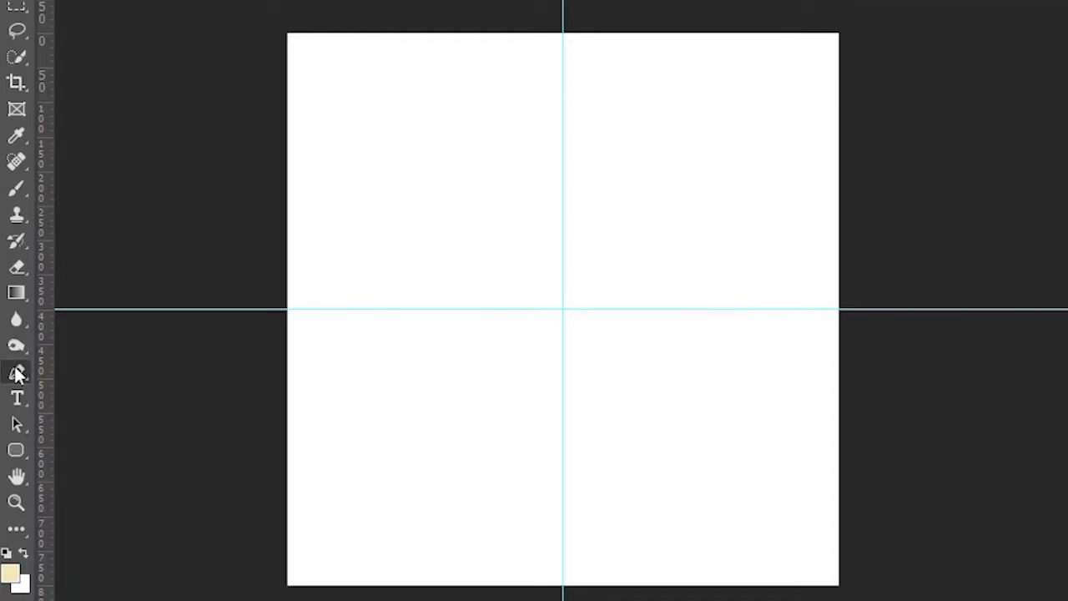
Draw a closed path whose top edge dips at the centre guide and wraps the canvas's lower half
right_click(18, 373)
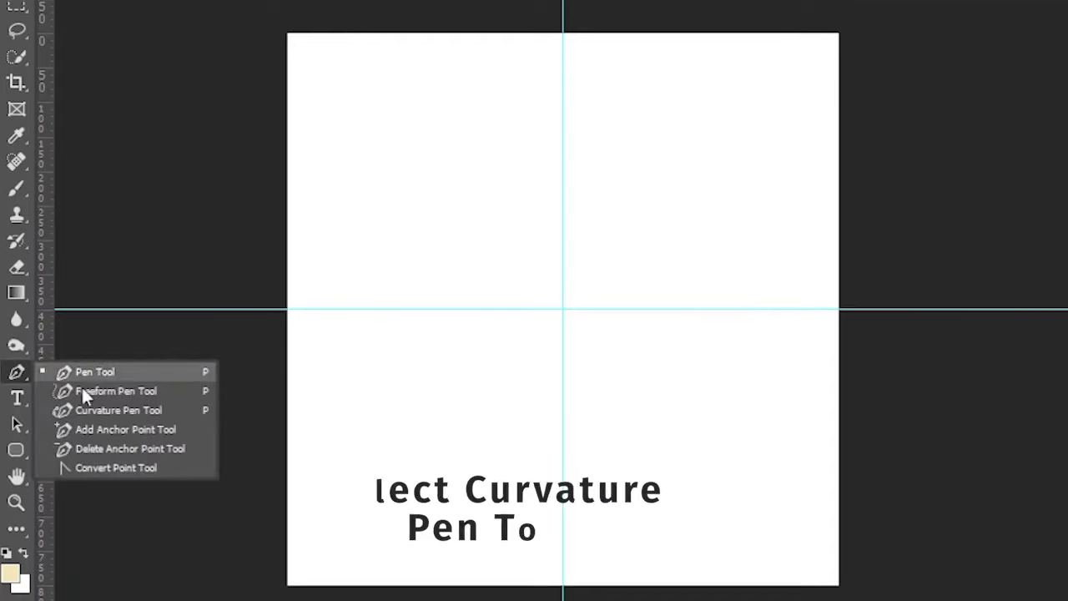
left_click(119, 412)
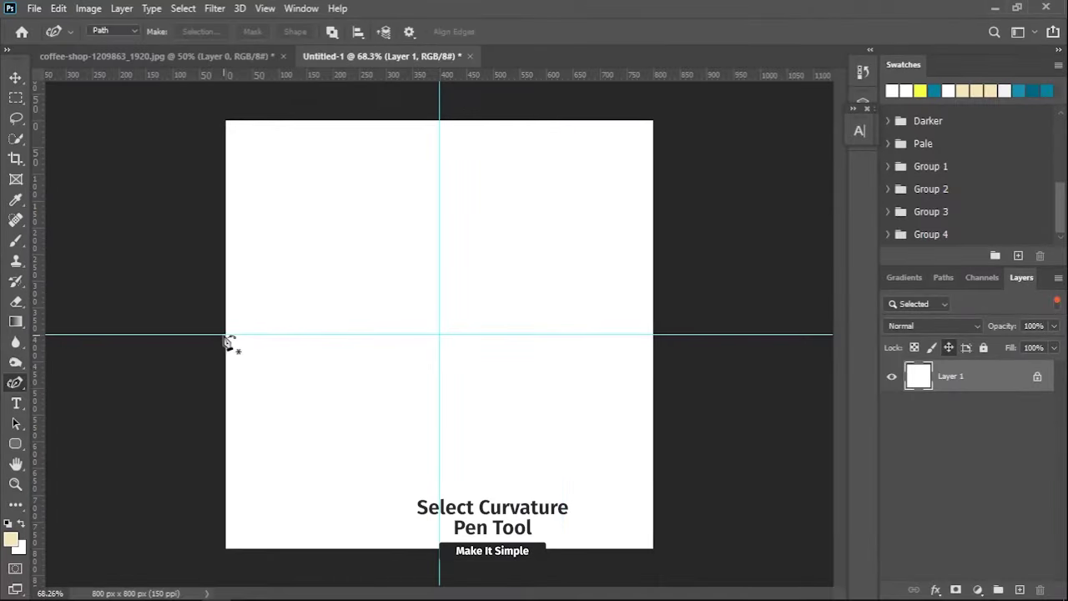
left_click(223, 335)
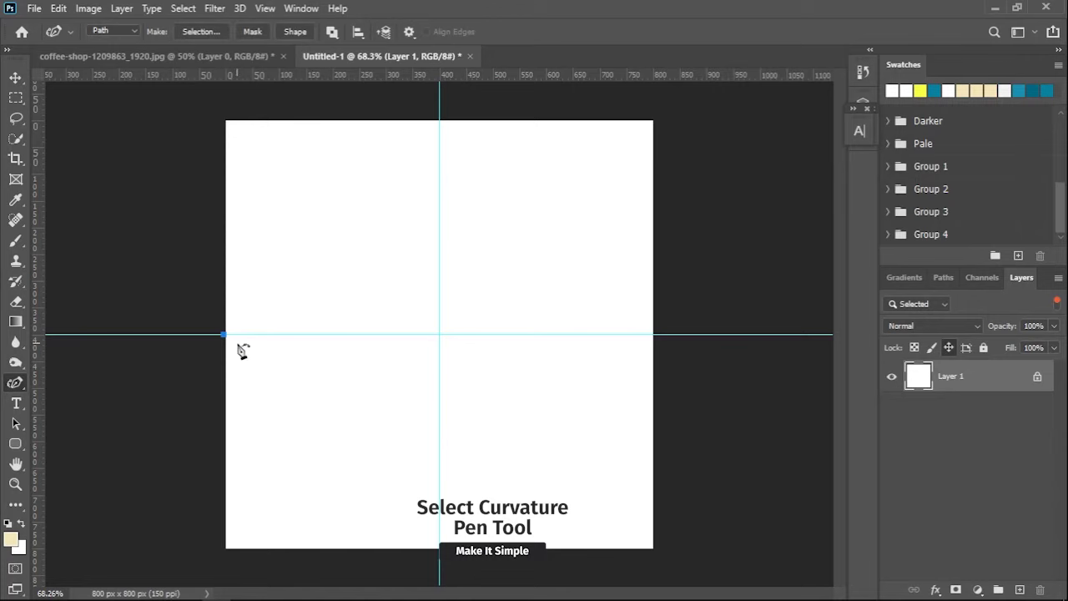
left_click(440, 370)
left_click(653, 336)
right_click(16, 387)
left_click(76, 383)
left_click(747, 400)
left_click(689, 577)
left_click(196, 563)
left_click(177, 371)
left_click(224, 336)
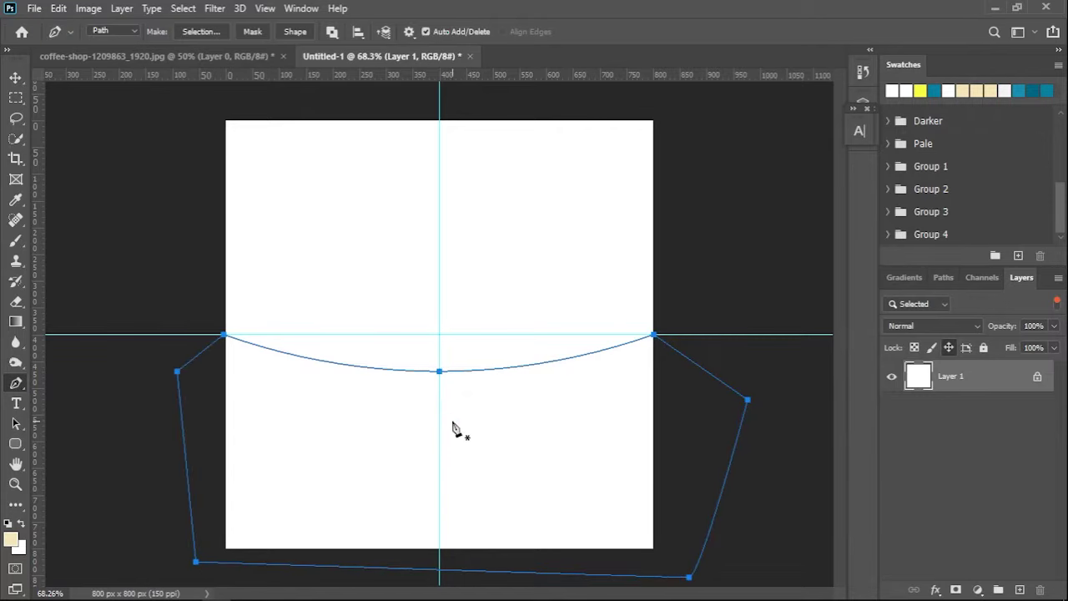
Turn the path into a selection and fill it with teal #1890ad
right_click(453, 427)
left_click(507, 139)
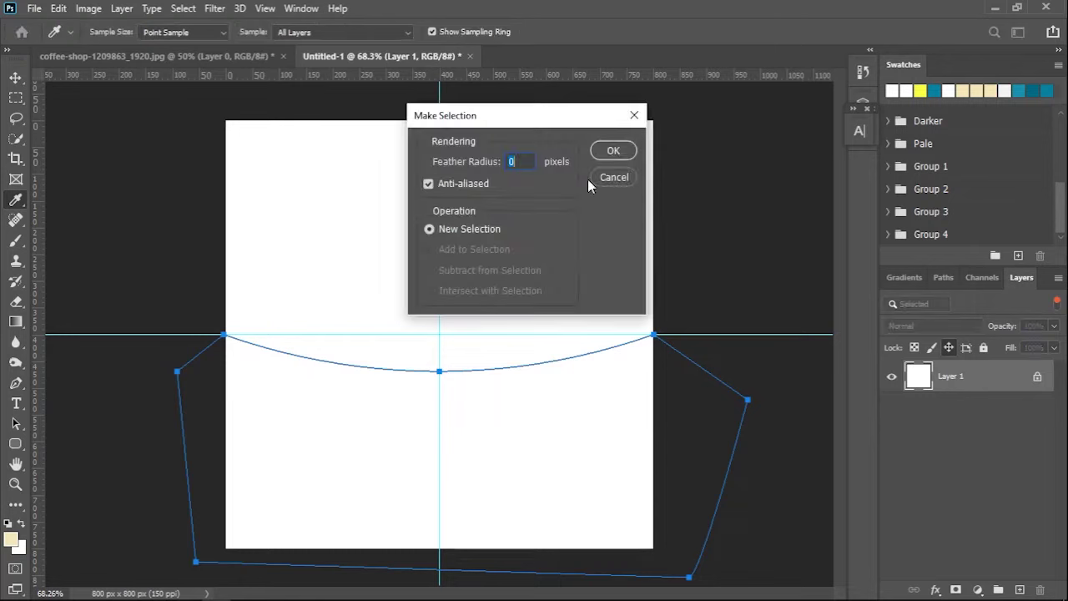
left_click(615, 152)
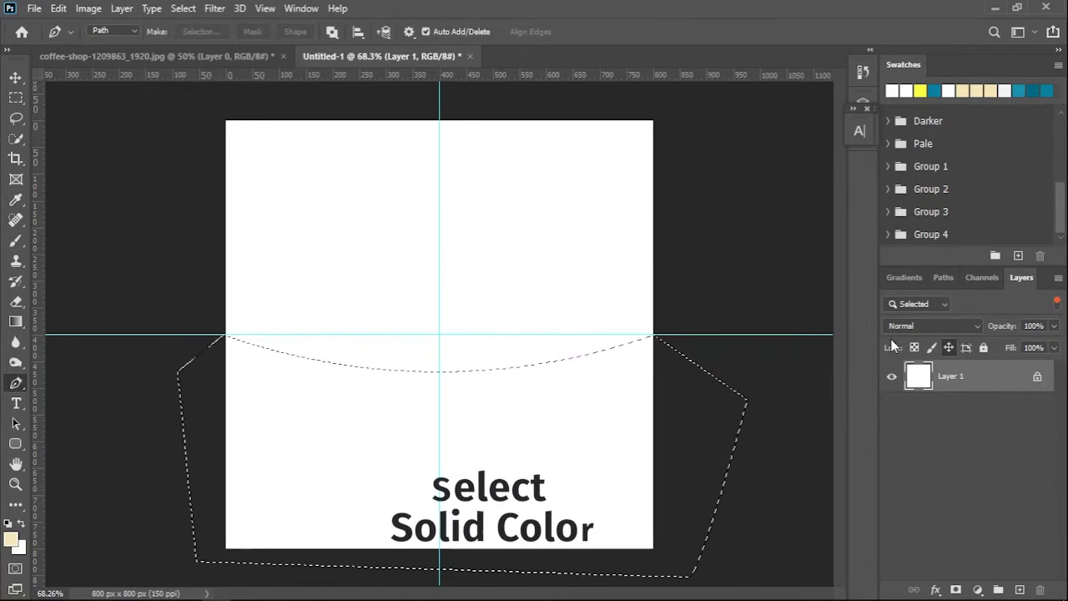
left_click(978, 590)
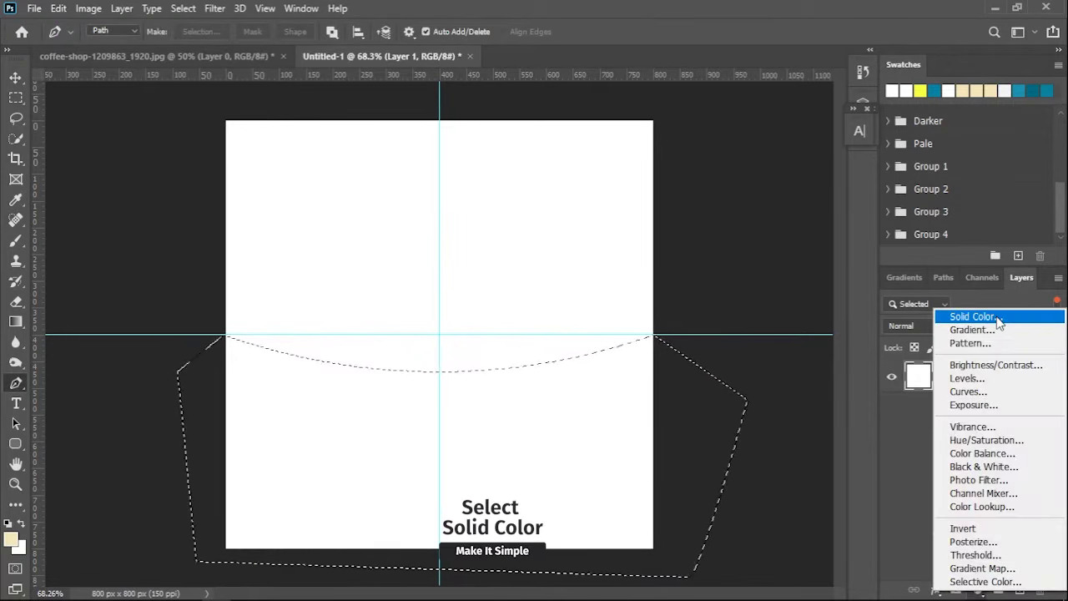
left_click(918, 312)
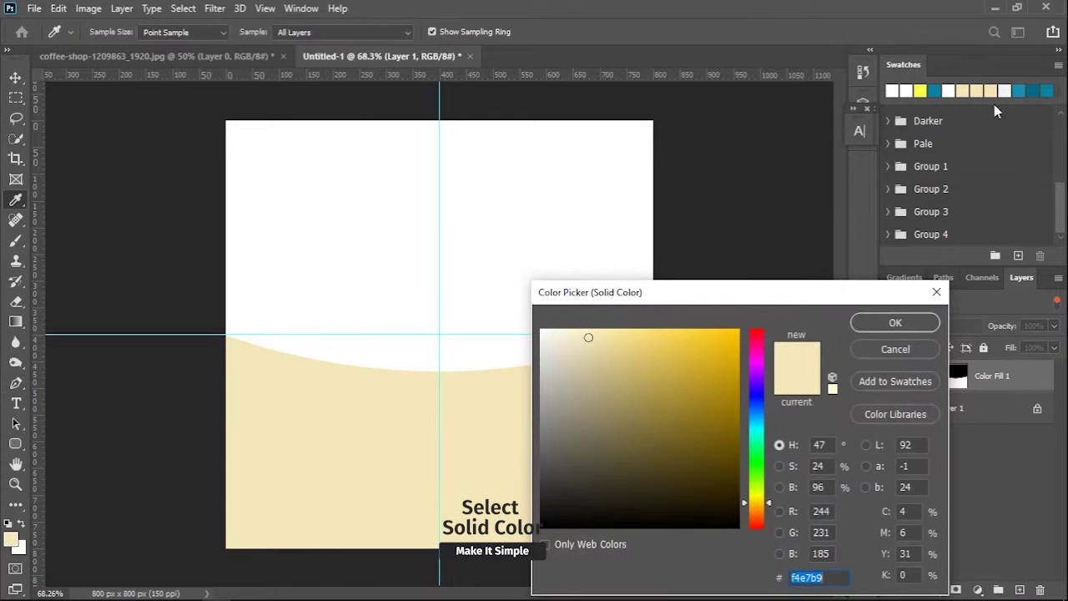
left_click(1019, 91)
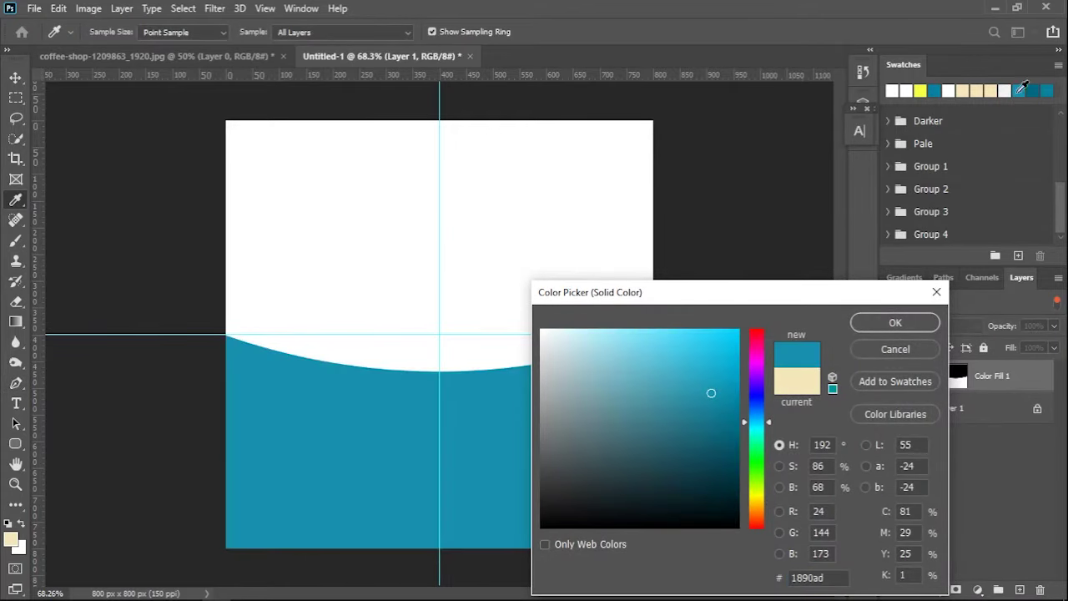
left_click(896, 323)
key("p")
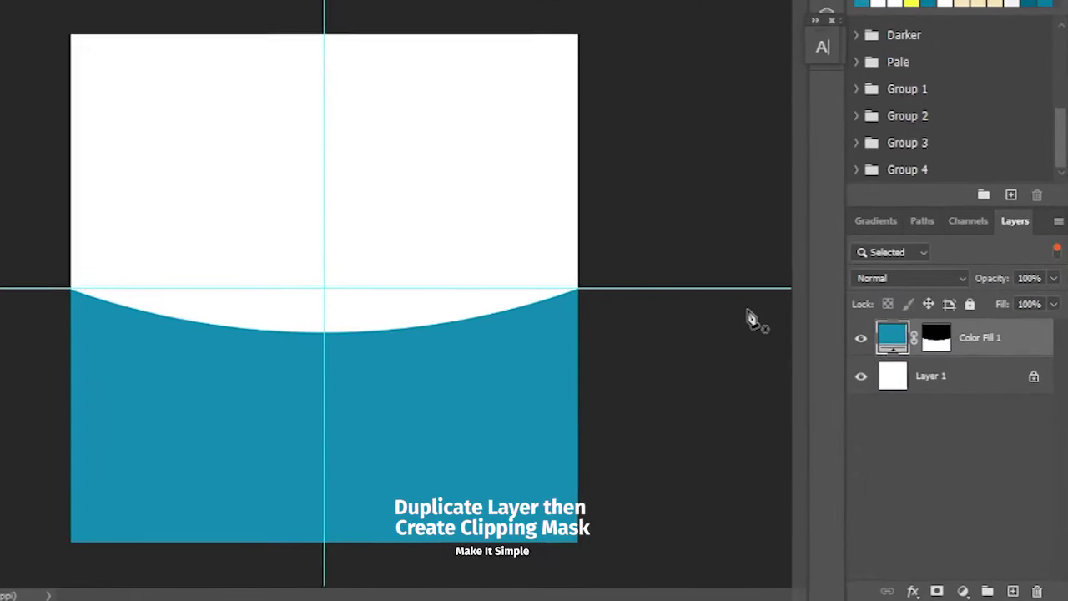
Duplicate the teal fill layer and clip the copy to the original
key("v")
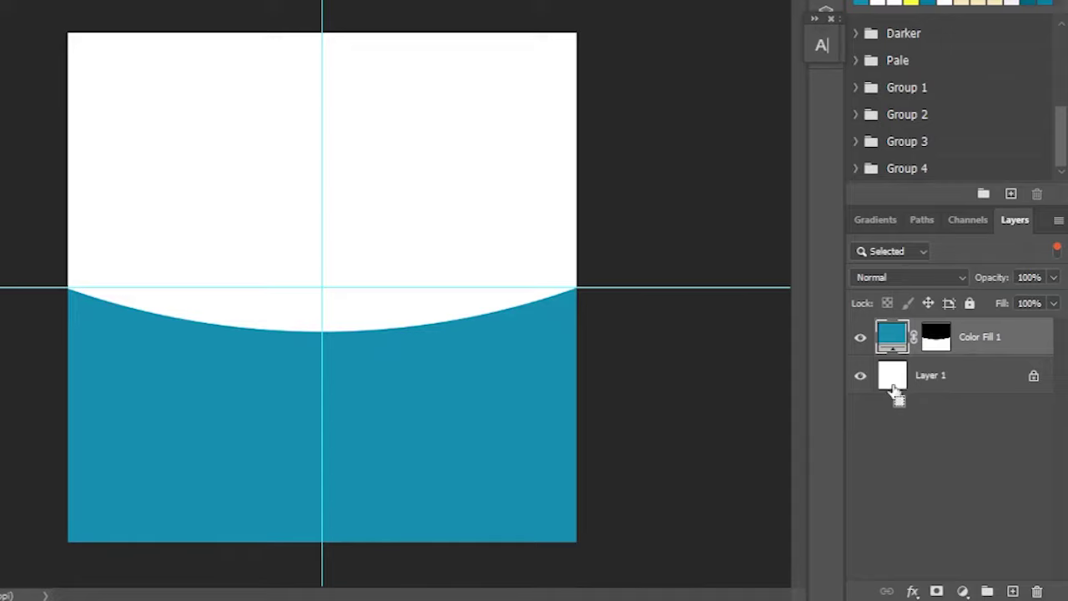
key("ctrl+j")
right_click(1037, 351)
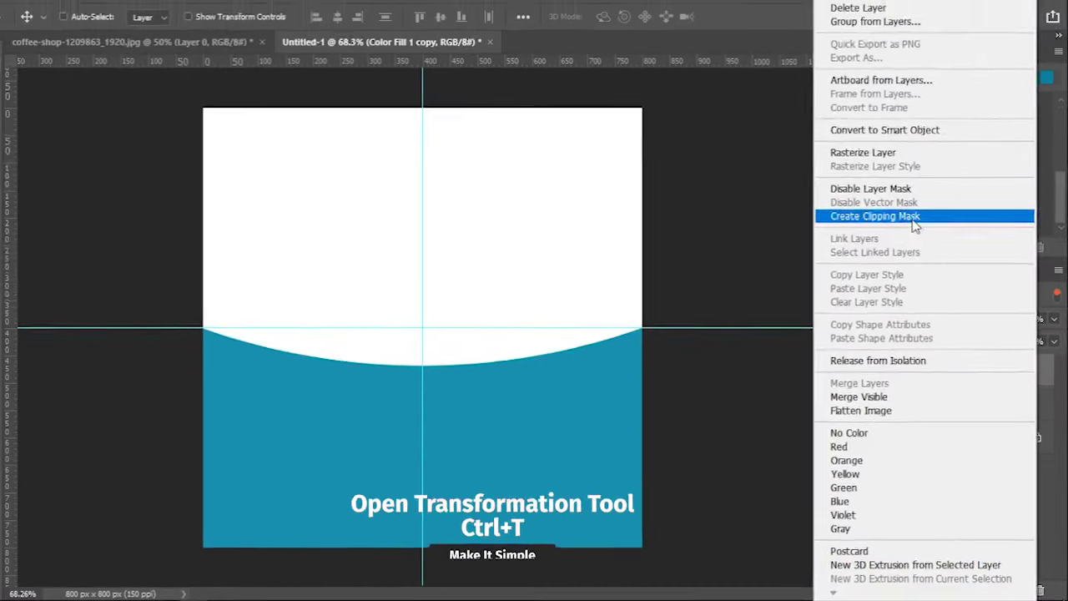
left_click(835, 215)
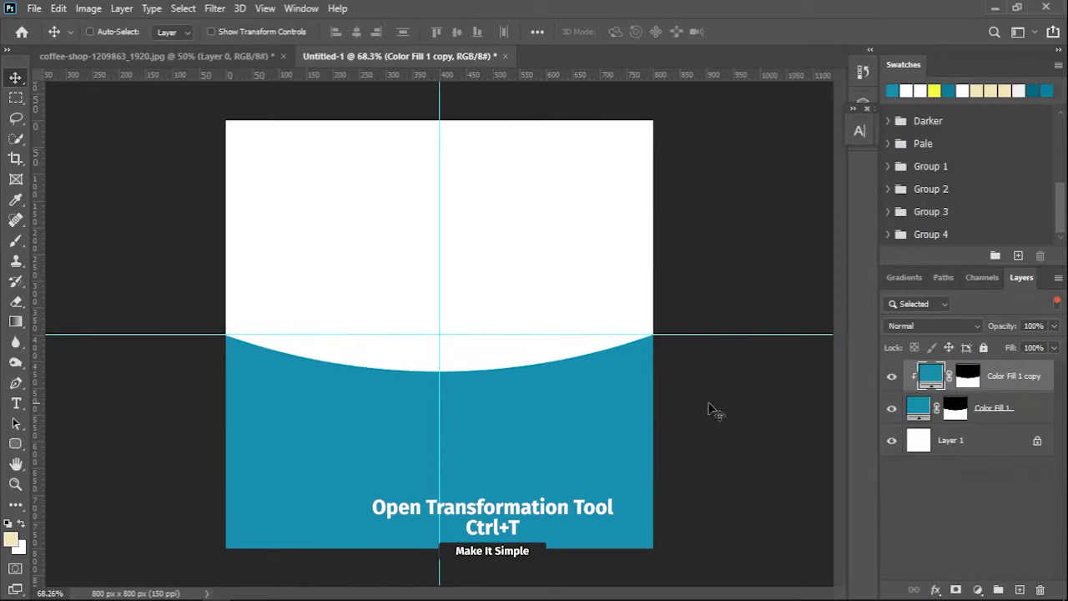
key("ctrl+t")
left_click_drag(522, 296, 512, 374)
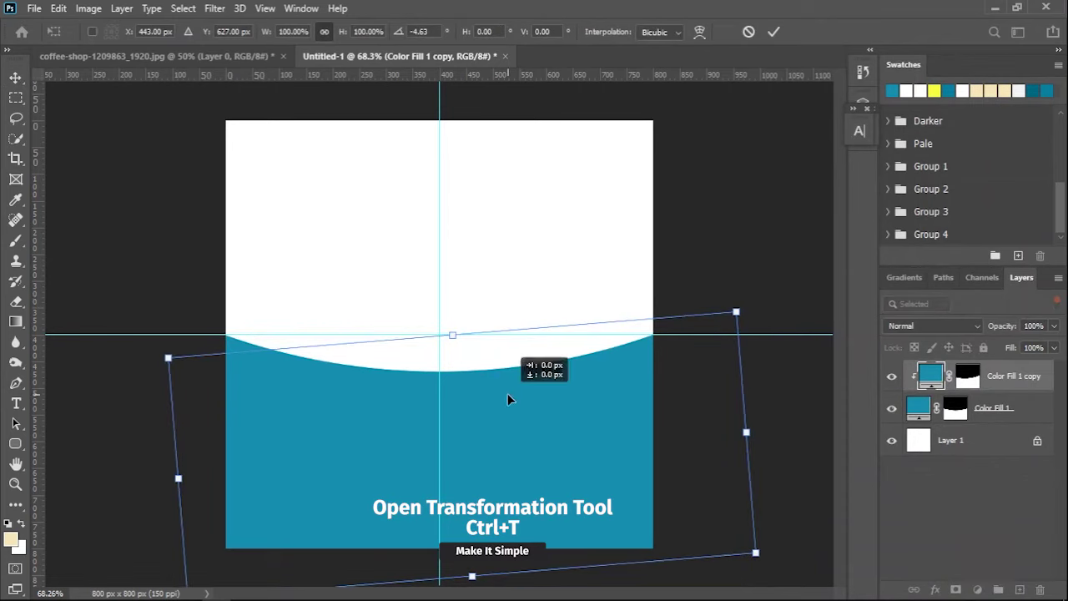
key("Escape")
Recolour the copy darker teal and shift it slightly down with a near-flat tilt
double_click(931, 376)
left_click(948, 90)
key("Return")
key("ctrl+t")
left_click_drag(542, 393, 547, 409)
left_click_drag(551, 305, 530, 303)
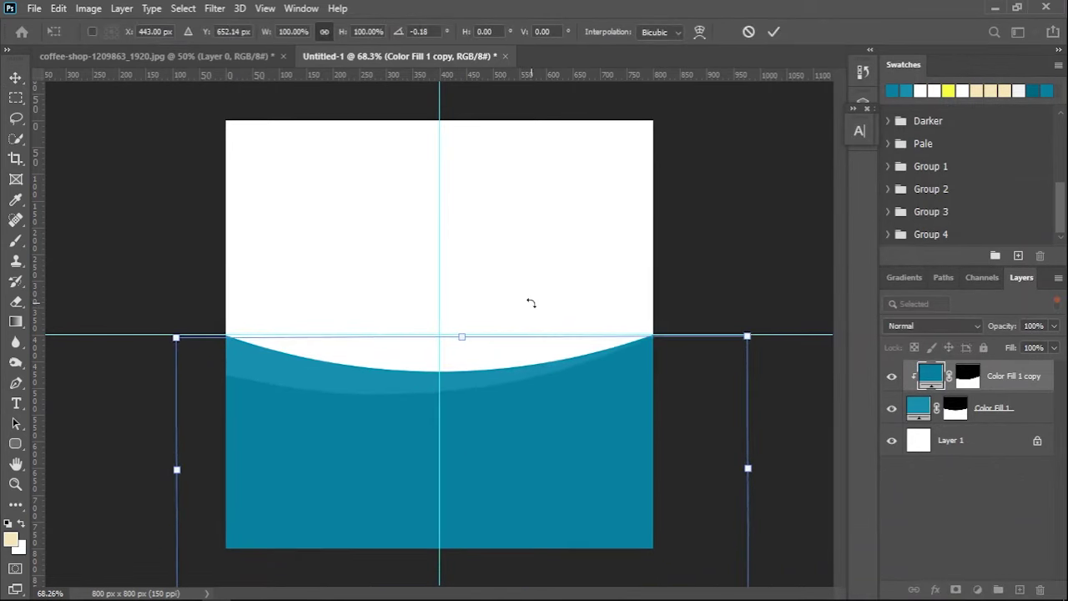
left_click(773, 32)
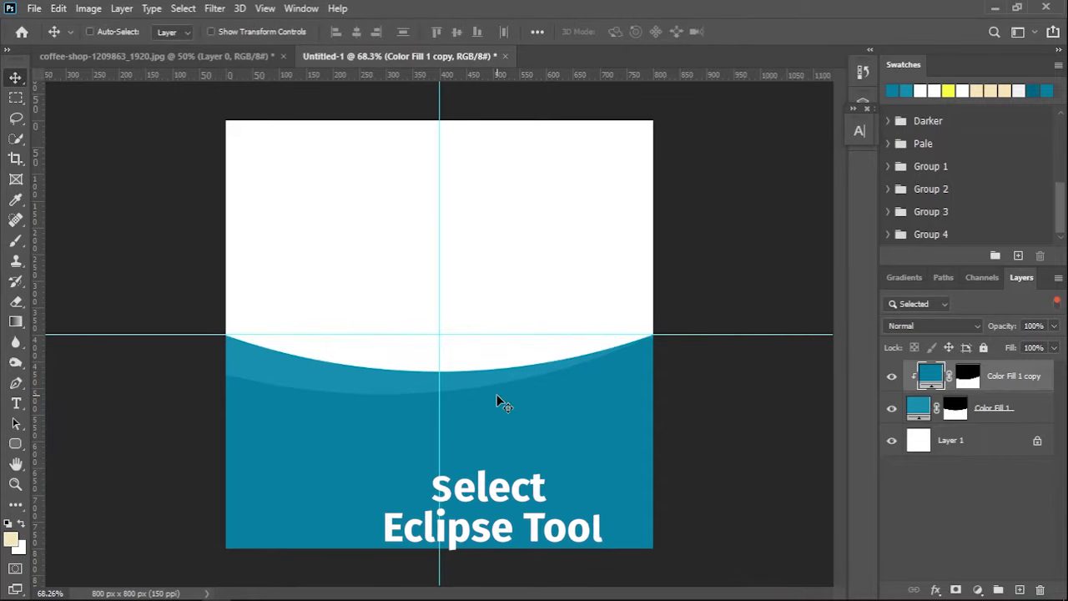
Draw a 220 px teal circle at the guide crossing
left_click(12, 445)
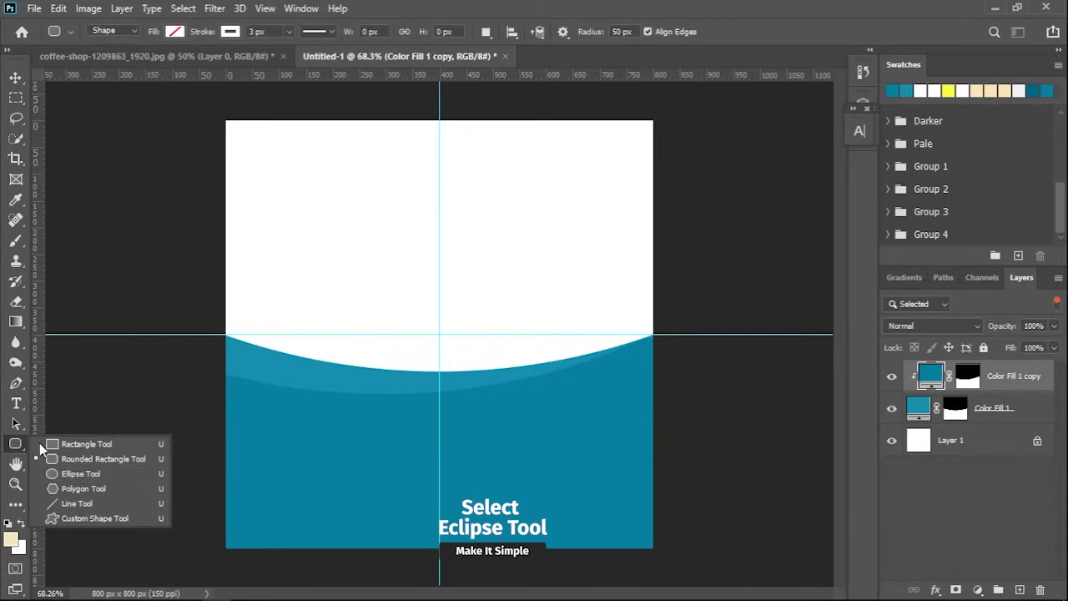
left_click(72, 472)
left_click_drag(420, 337, 472, 385)
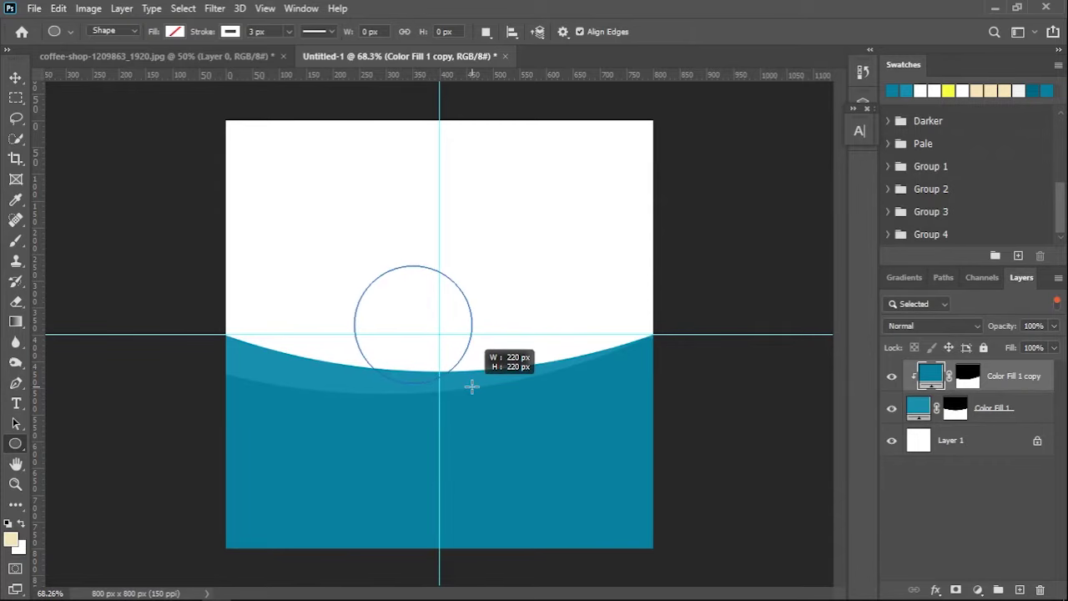
left_click_drag(471, 385, 473, 382)
left_click(175, 32)
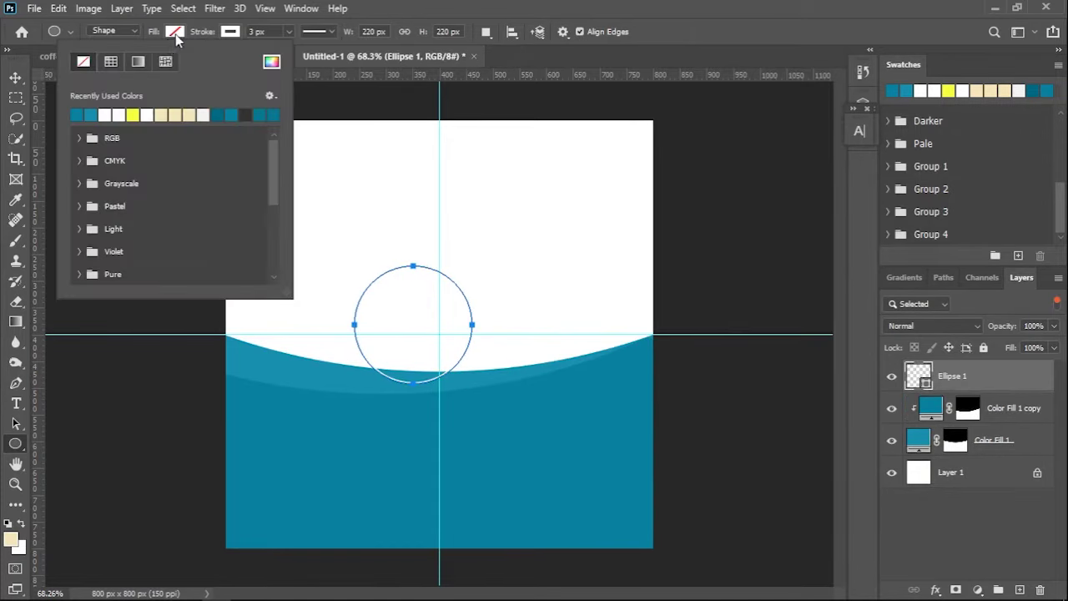
left_click(93, 111)
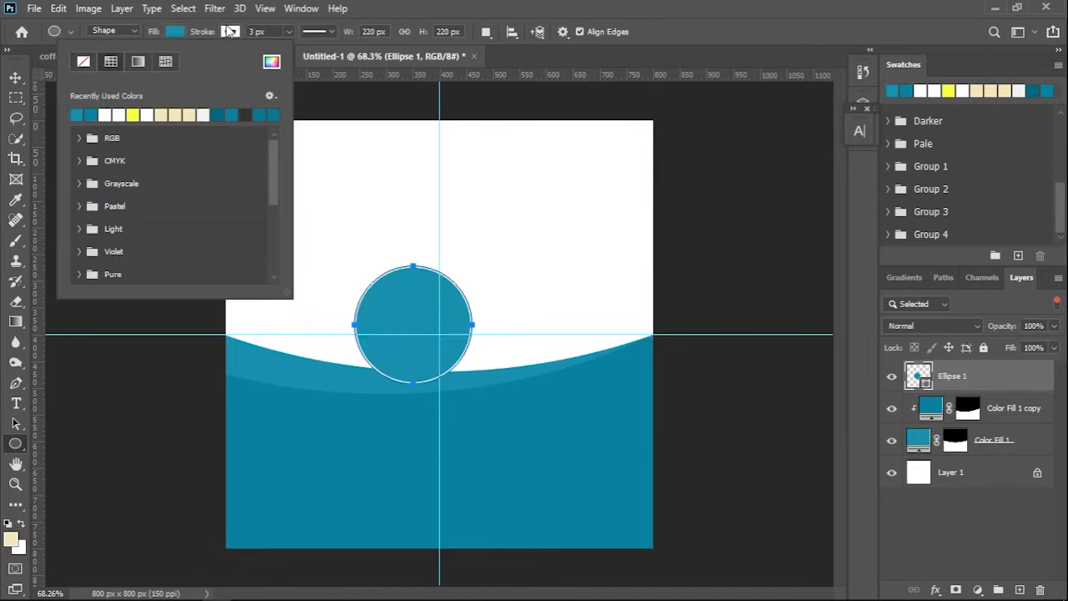
left_click(230, 31)
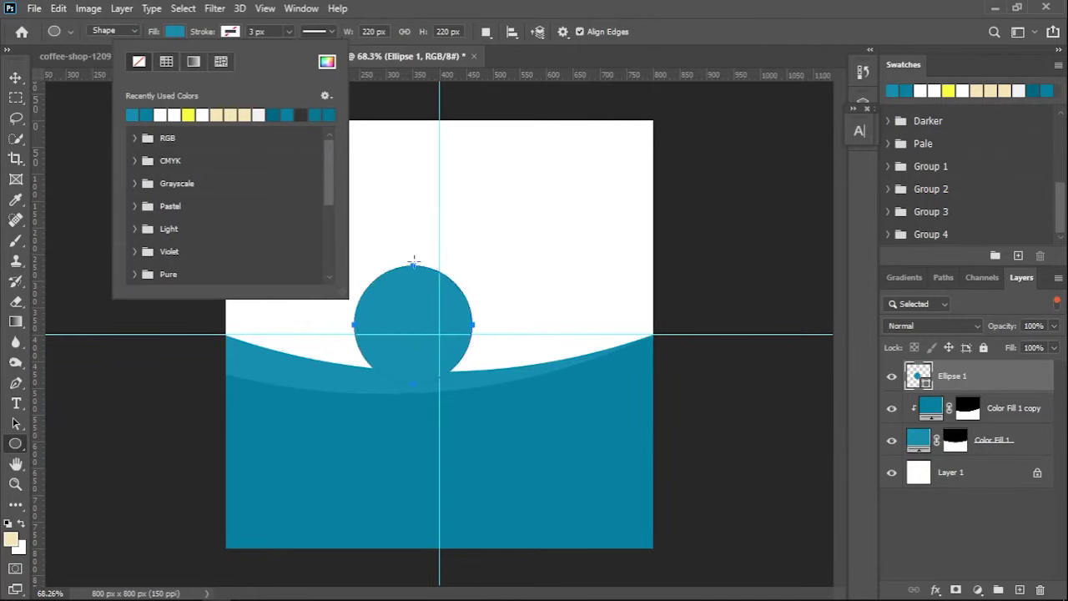
key("Escape")
Move the circle down onto the wave's edge and add a drop shadow
key("v")
mouse_move(412, 303)
left_mouse_down()
mouse_move(432, 342)
mouse_move(428, 320)
left_mouse_up()
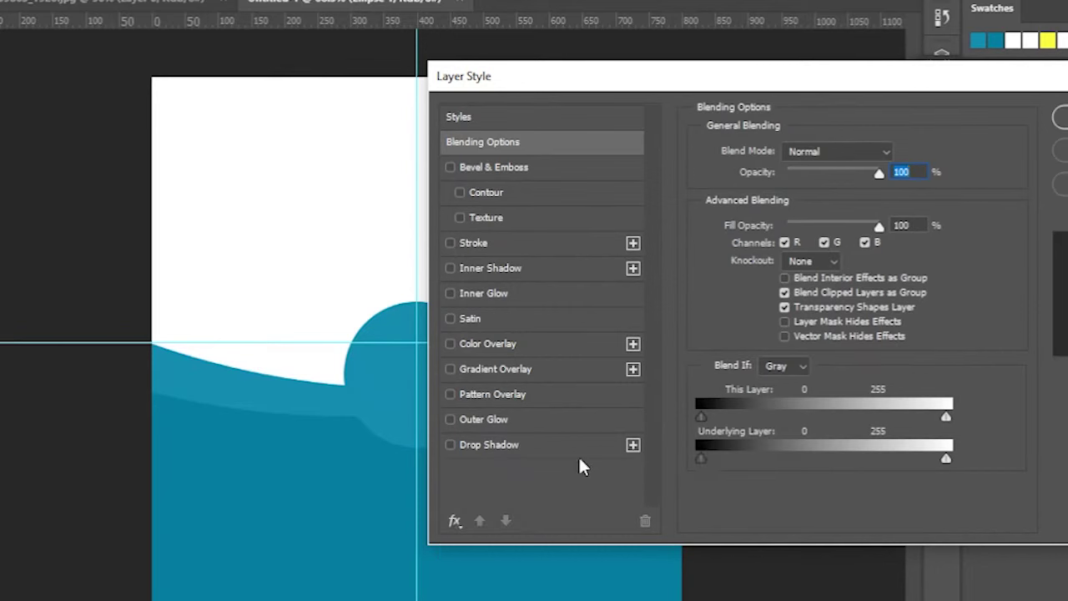
left_click(574, 450)
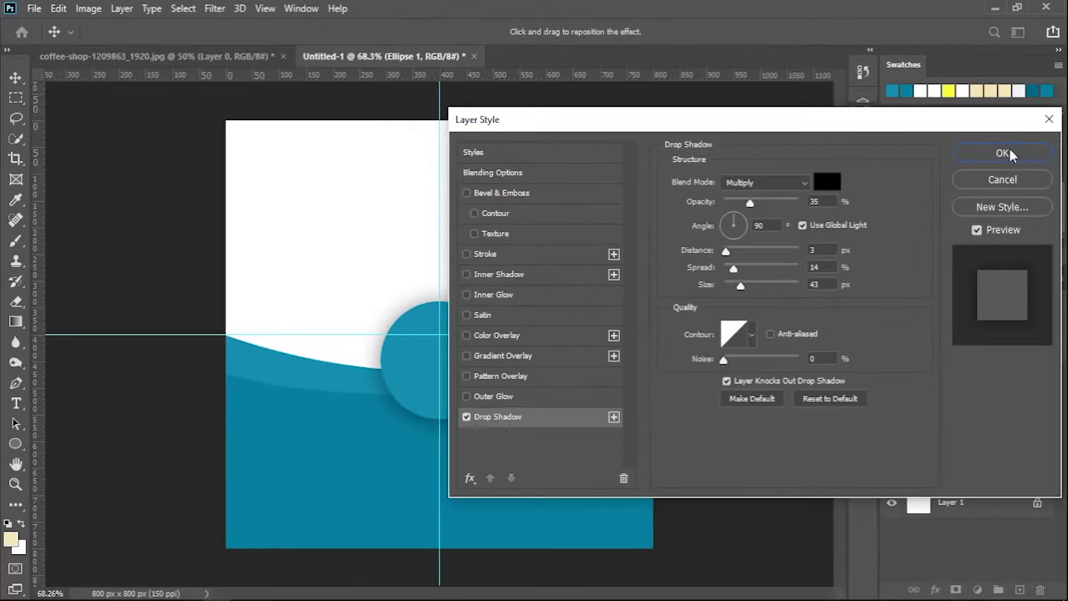
left_click(1001, 150)
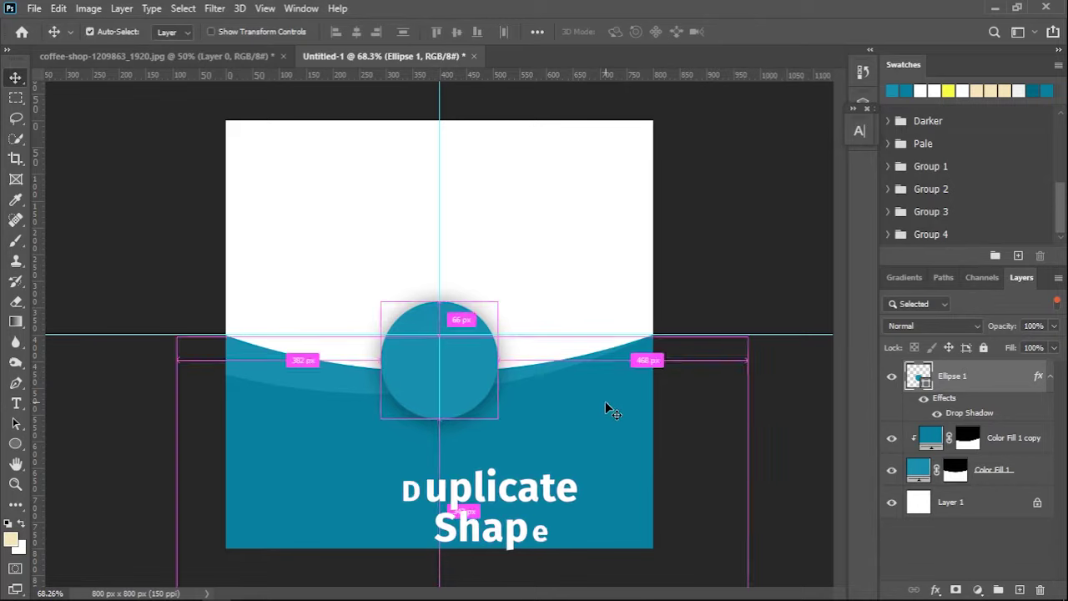
Duplicate the teal circle and give the copy no fill and a white dashed outline
key("ctrl+j")
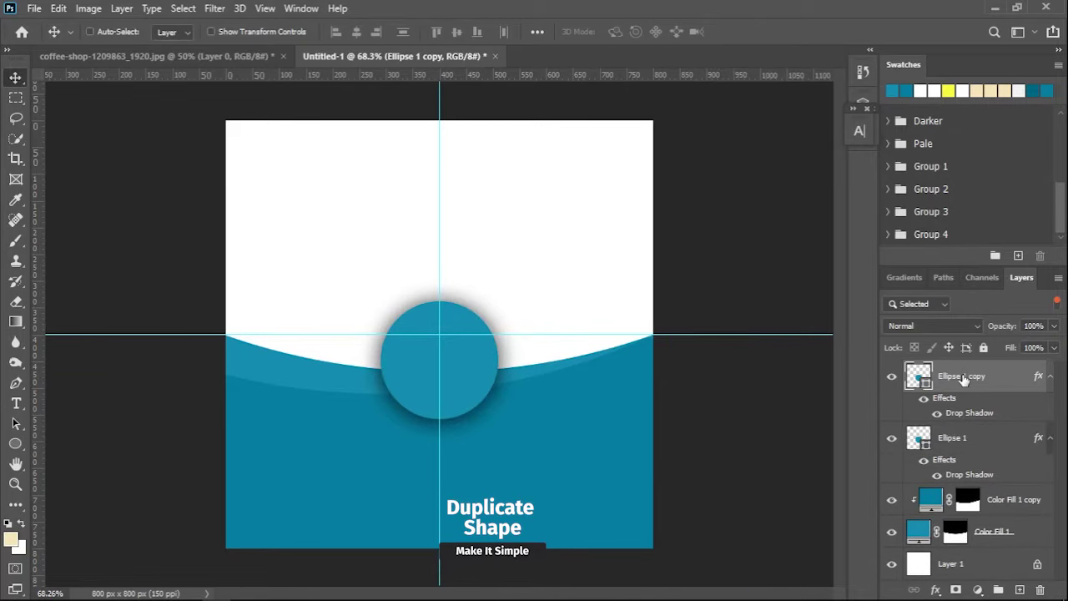
key("u")
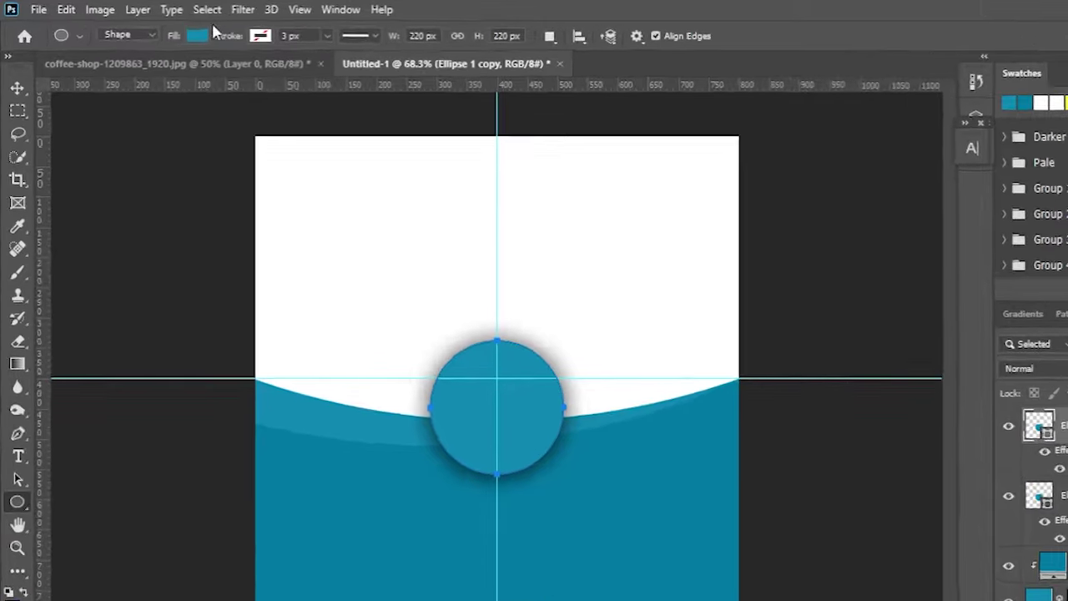
left_click(197, 35)
left_click(95, 69)
left_click(308, 44)
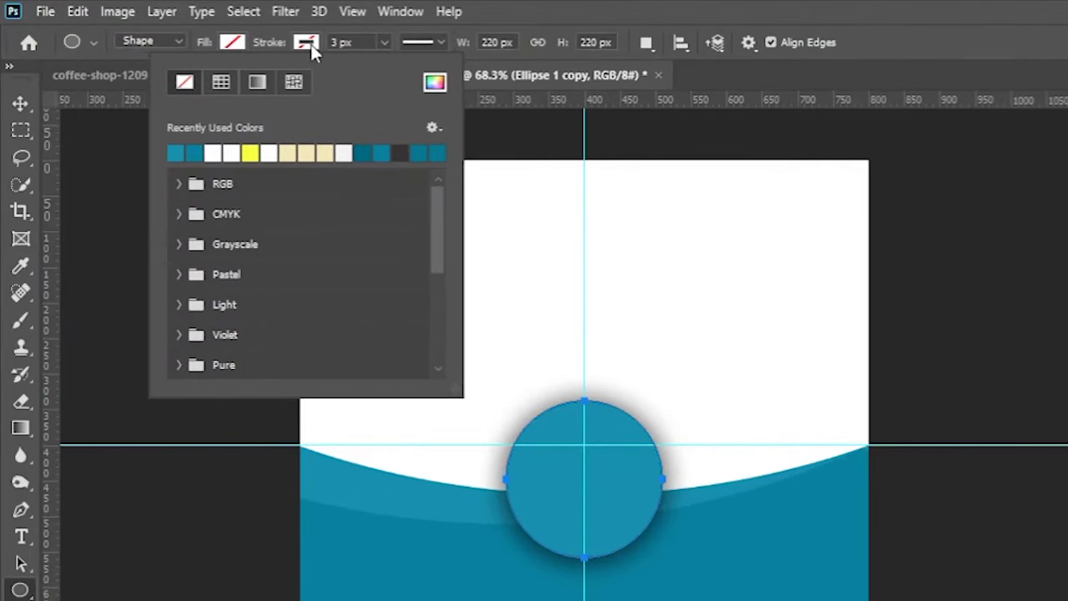
left_click(214, 150)
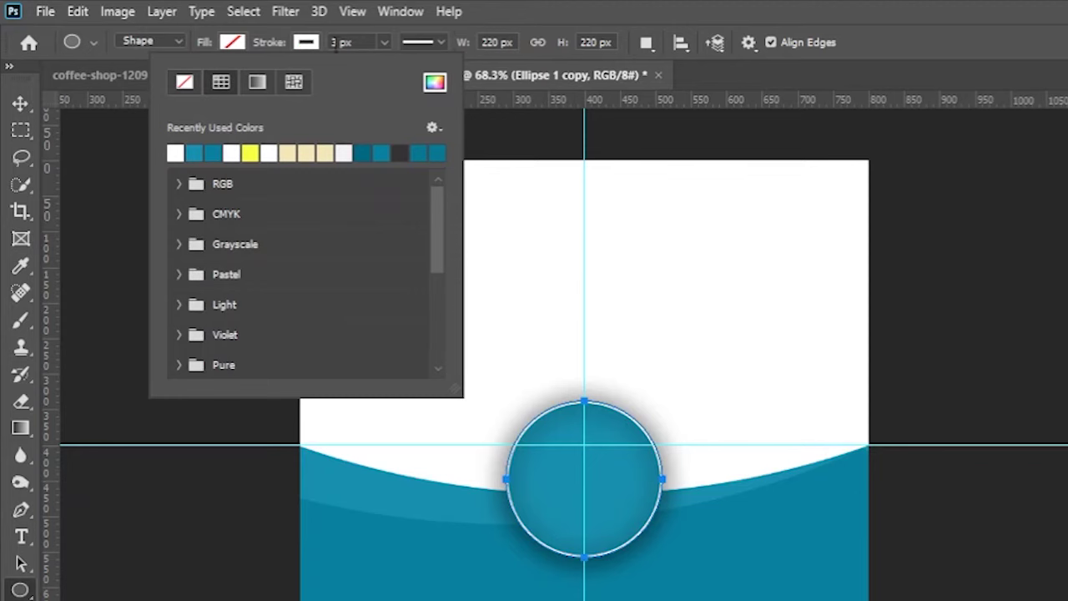
left_click(423, 41)
left_click(324, 106)
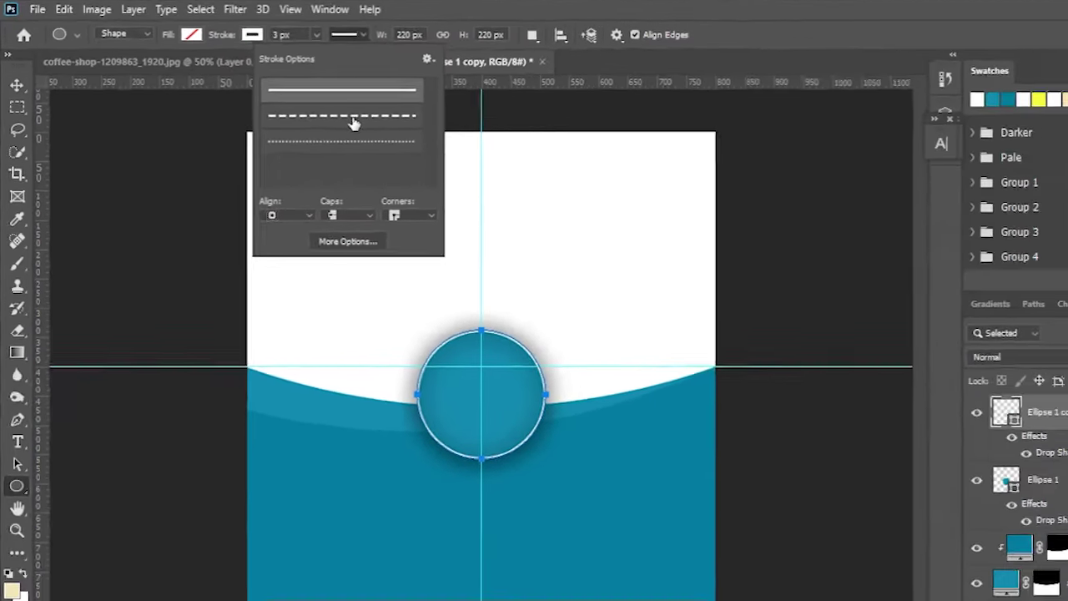
key("Escape")
Shrink the dashed ring copy to about 92% so it sits inside the circle
key("v")
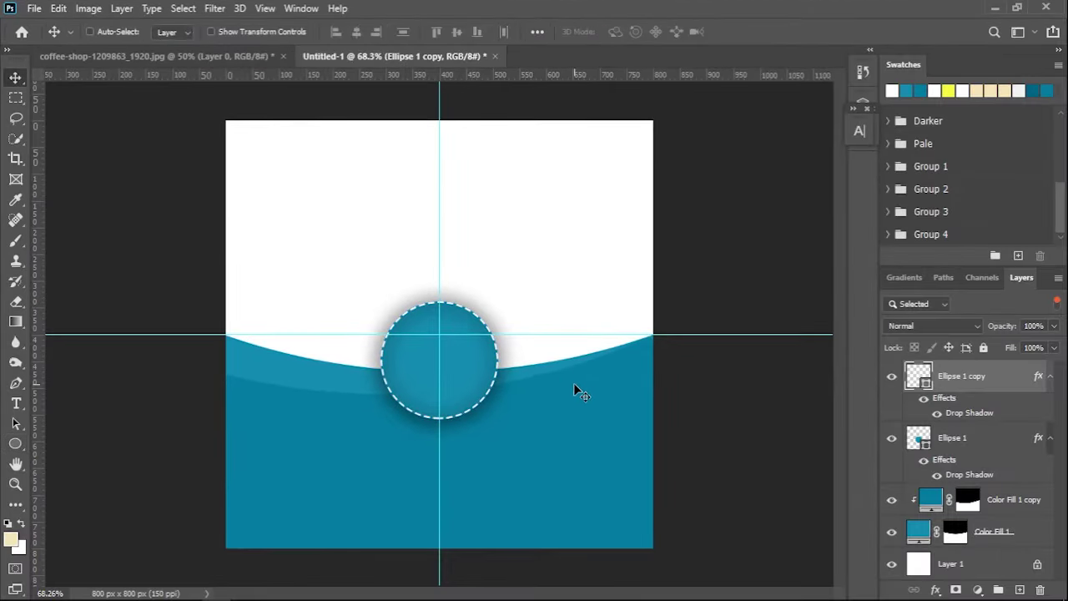
key("ctrl+t")
left_click_drag(493, 417, 490, 414)
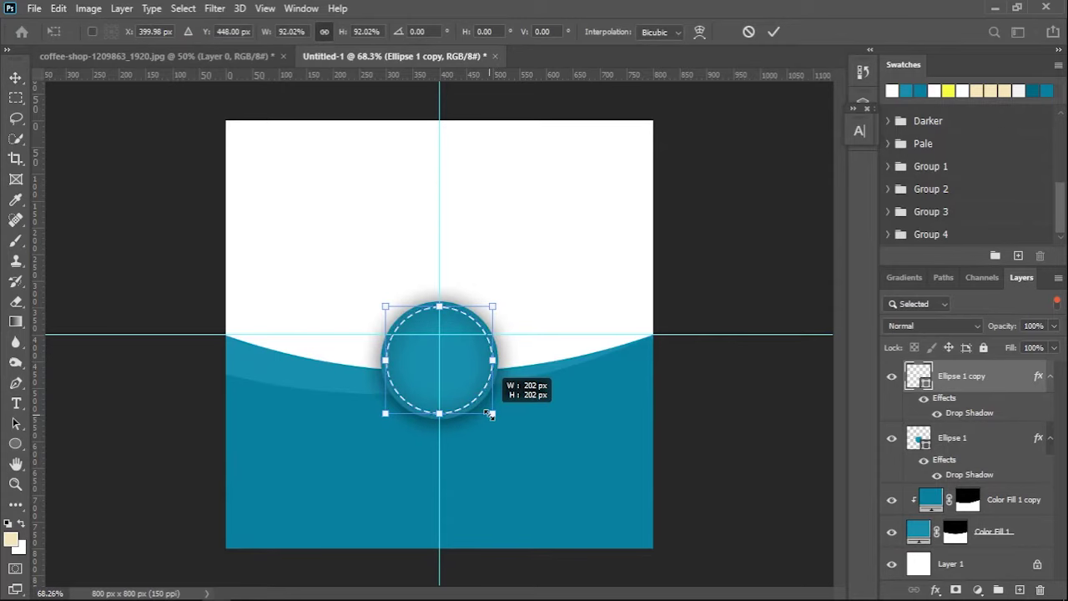
left_click(774, 34)
scroll(424, 377, "up", 2)
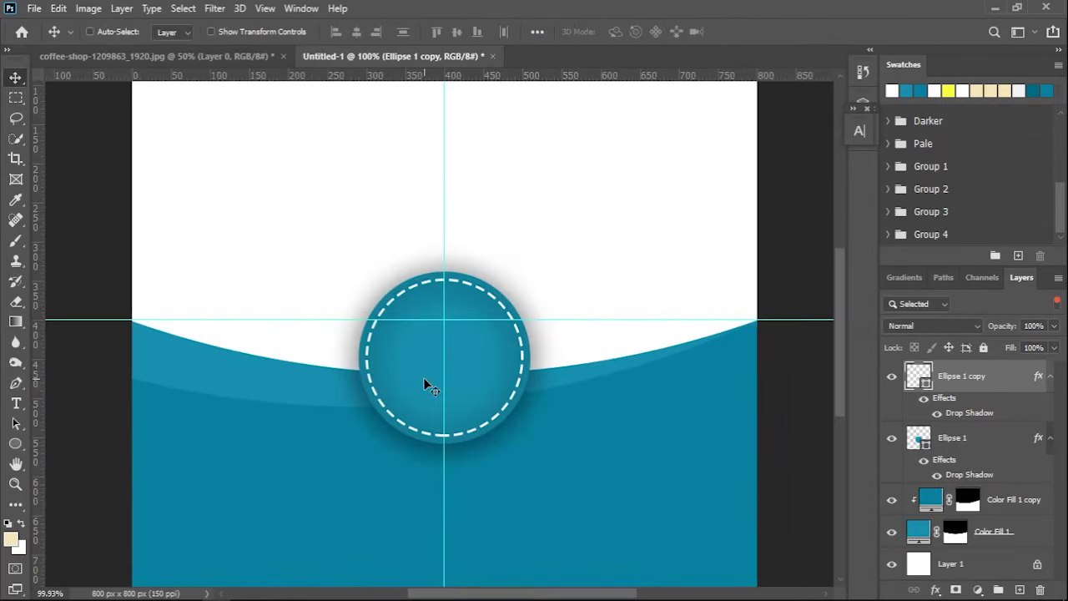
Create a Free Snacks text box at 20 pt, narrowed so the words wrap onto two lines
key("t")
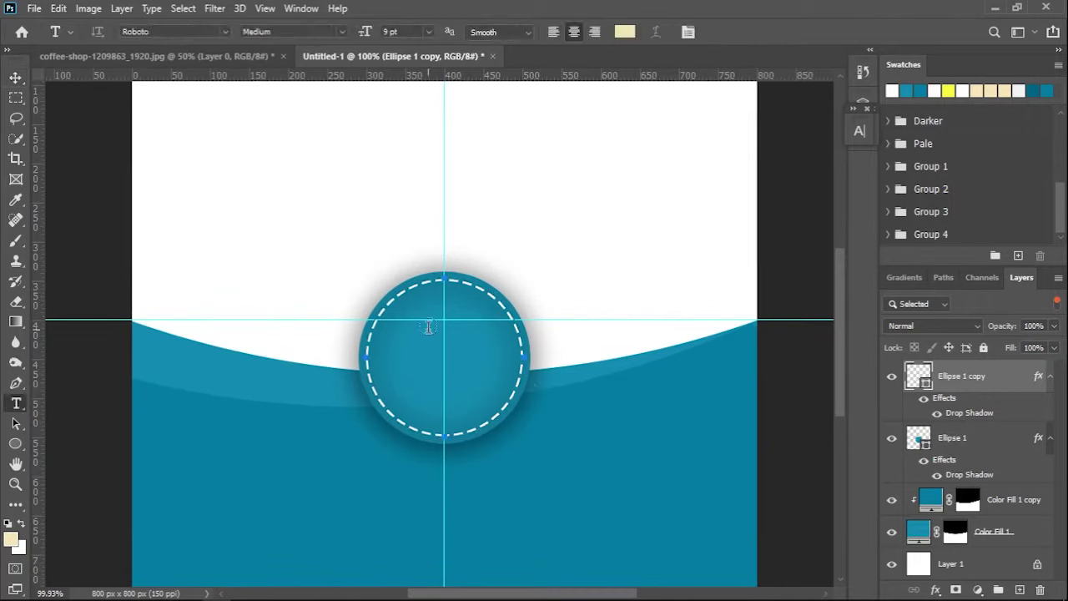
left_click_drag(340, 128, 551, 239)
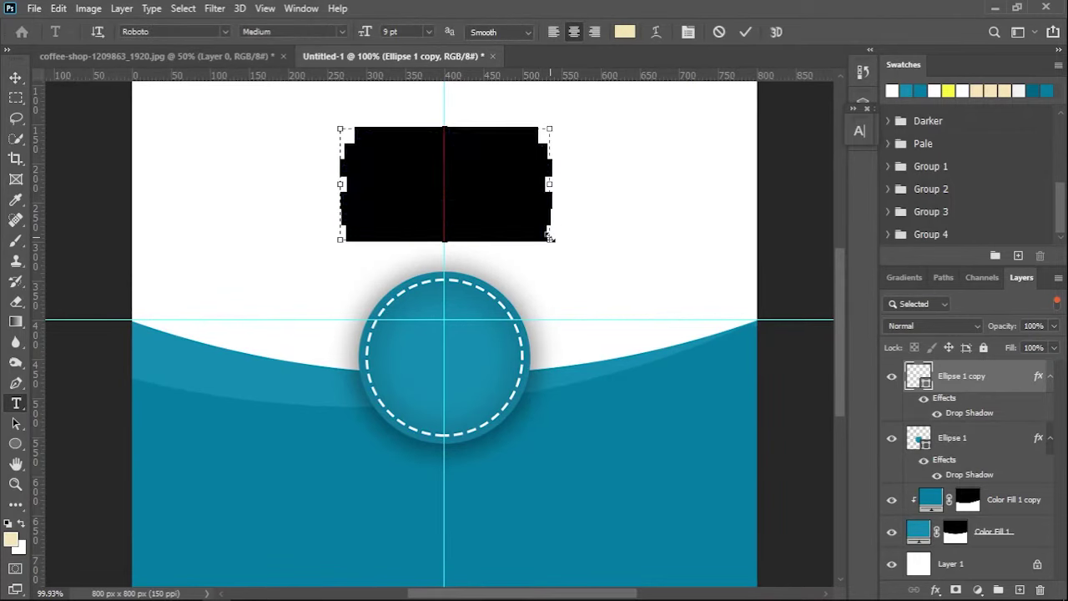
key("BackSpace")
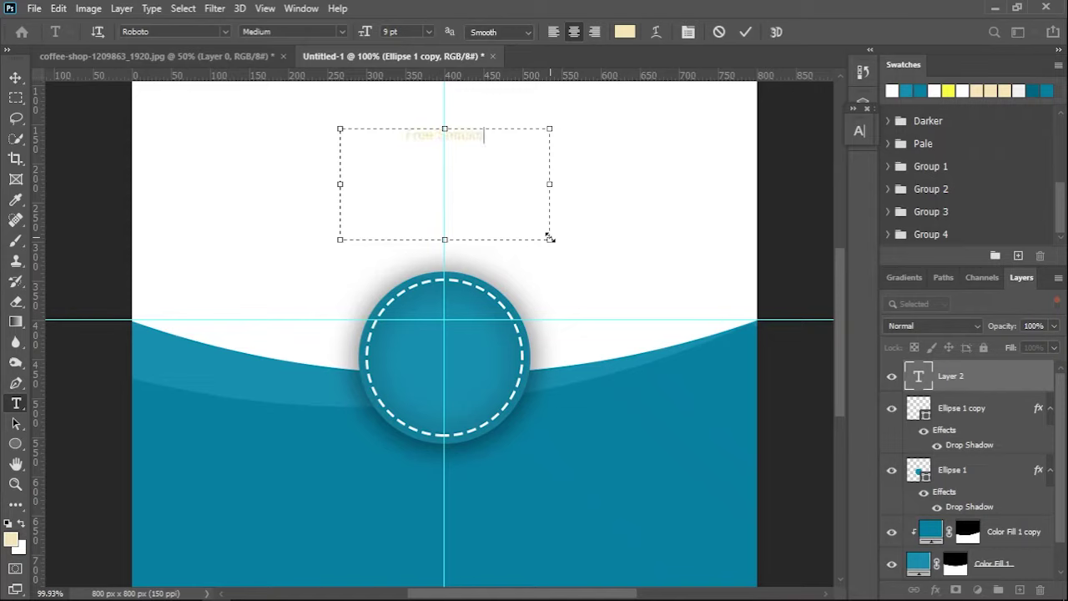
key("ctrl+a")
left_click(860, 131)
left_click(718, 172)
type("17")
key("Return")
type("20")
key("Return")
left_click_drag(549, 183, 490, 183)
Set 16 pt leading and Black font weight, then move the text onto the circle
left_click(860, 131)
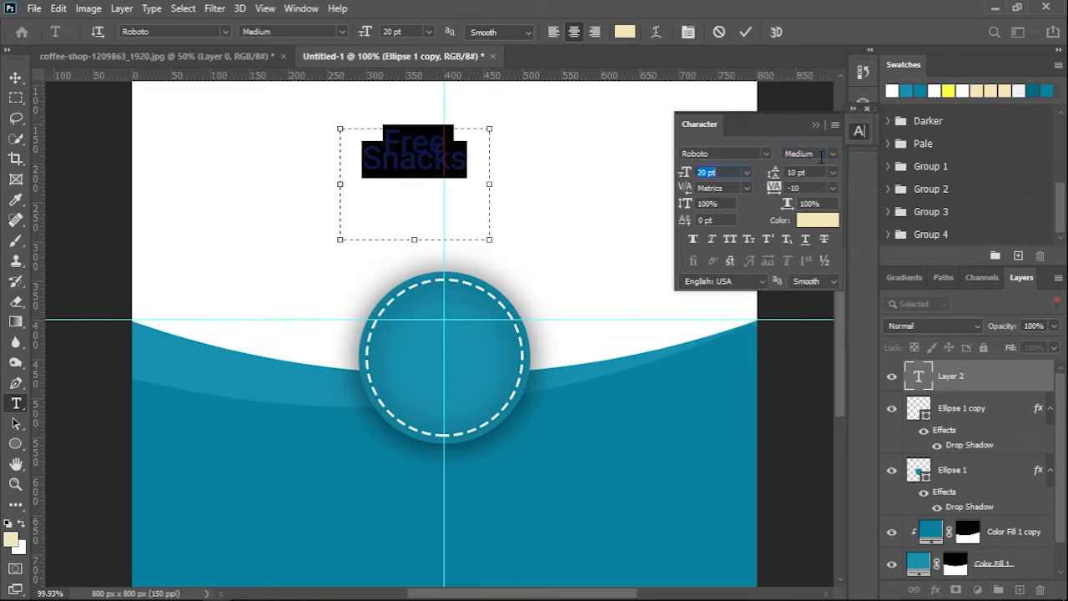
type("16")
key("Return")
left_click(832, 153)
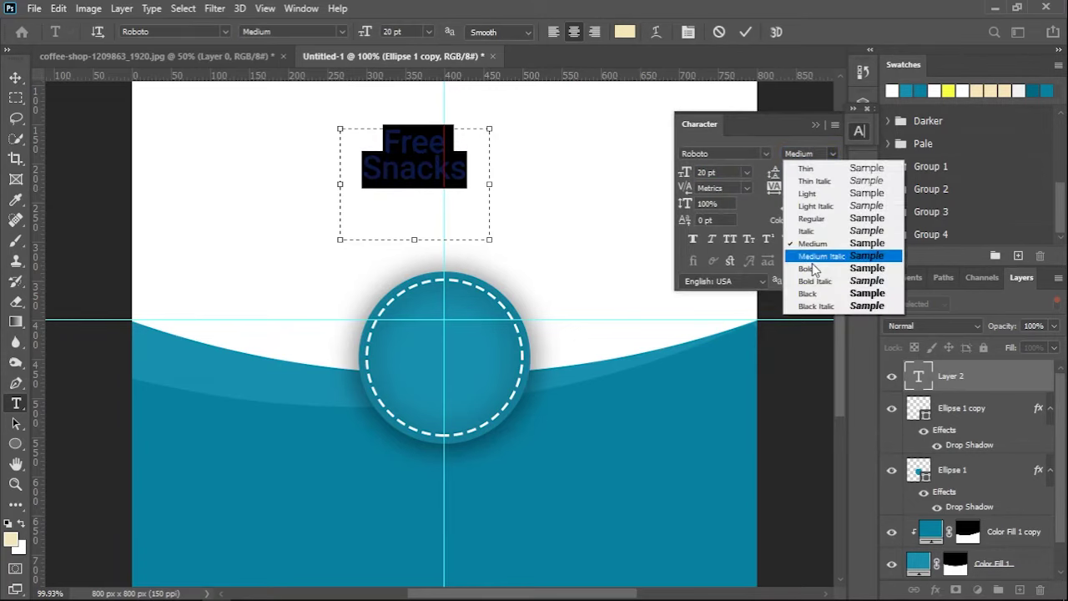
left_click(818, 294)
left_click(748, 31)
key("v")
left_click_drag(410, 161, 438, 339)
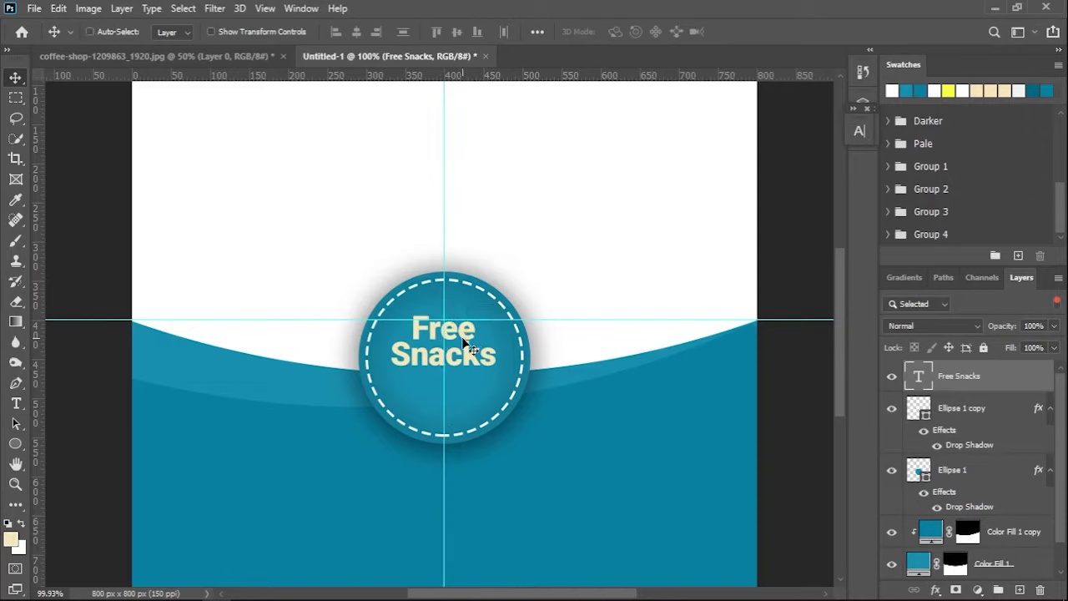
Enlarge the Free Snacks text to 24 pt with 20 pt leading and colour it white
key("t")
left_click(473, 354)
key("ctrl+a")
left_click(859, 130)
left_click(708, 172)
key("Up")
key("Up")
key("Up")
key("Up")
left_click(797, 172)
key("Up")
key("Up")
key("Up")
key("Up")
left_click(818, 220)
left_click(895, 322)
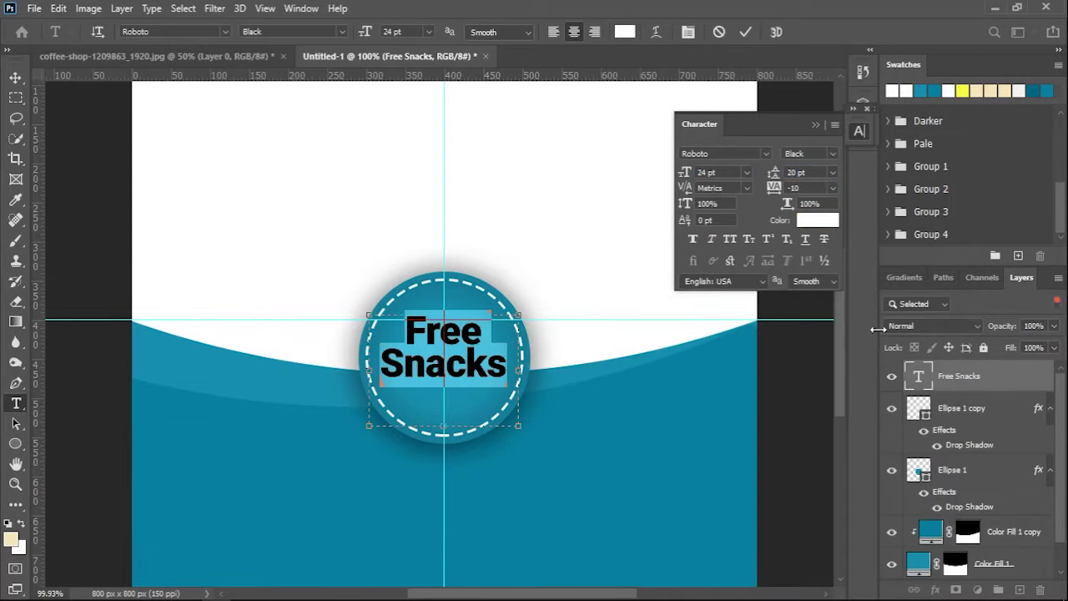
left_click_drag(381, 364, 507, 365)
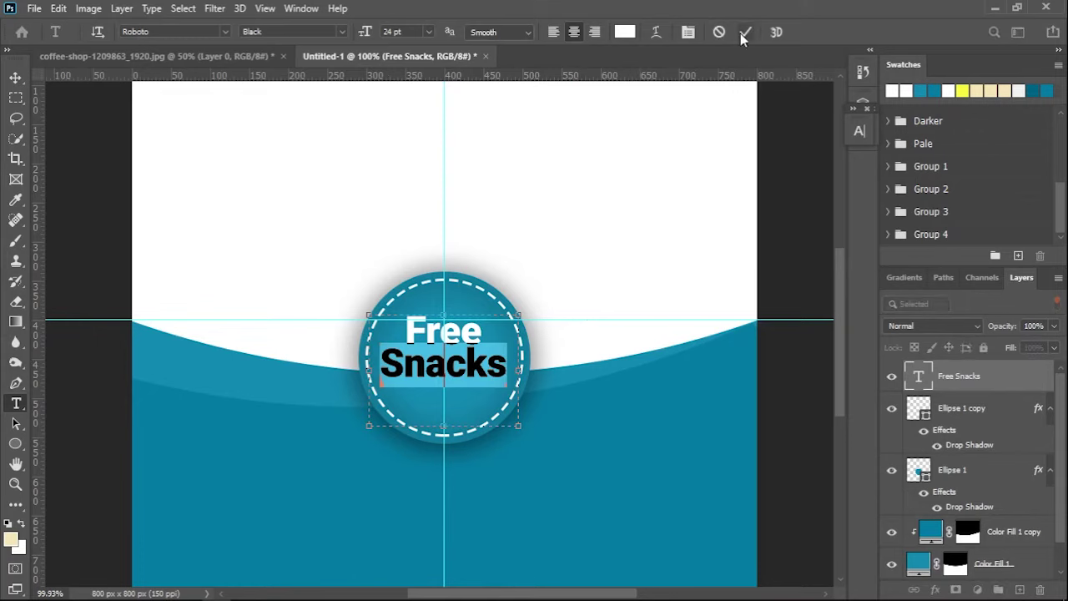
left_click(743, 34)
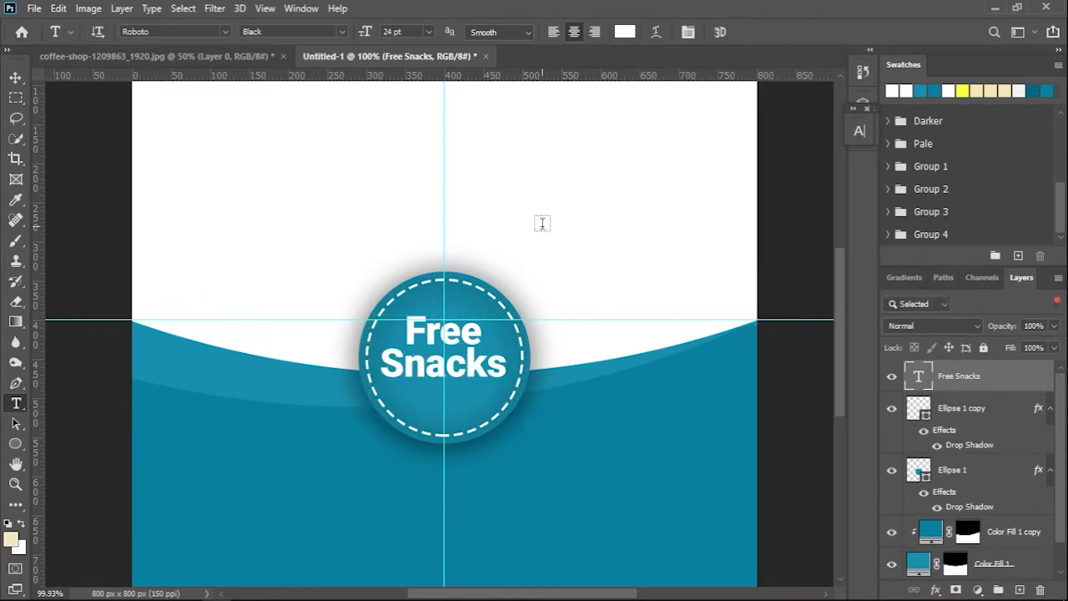
key("v")
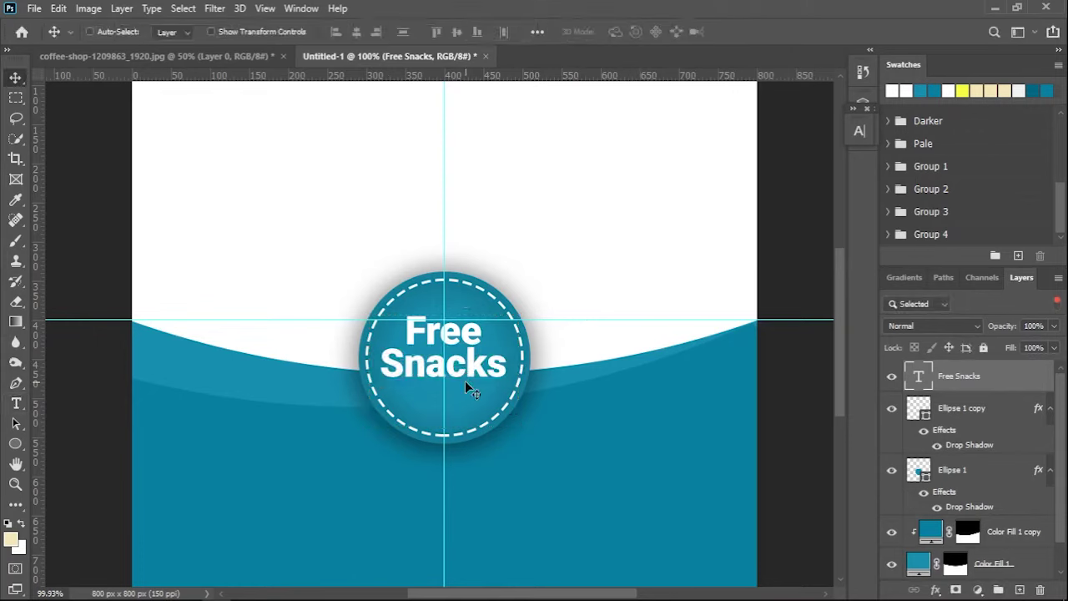
Add an all-caps LIMITED OFFER line centred under the word Snacks
key("t")
left_click_drag(398, 390, 507, 417)
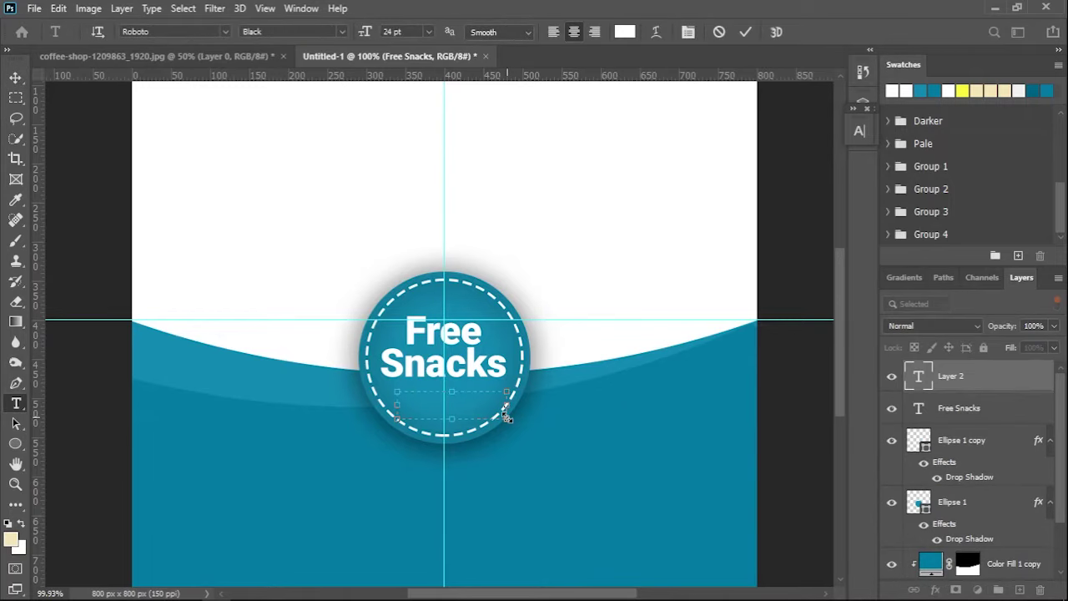
left_click(859, 131)
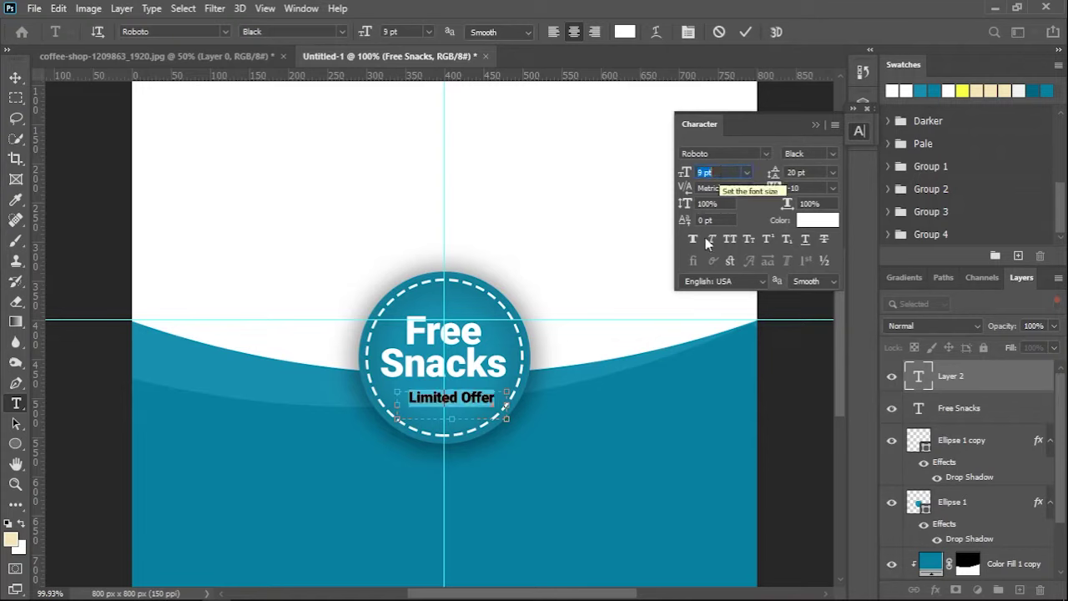
left_click(730, 239)
left_click(745, 32)
key("v")
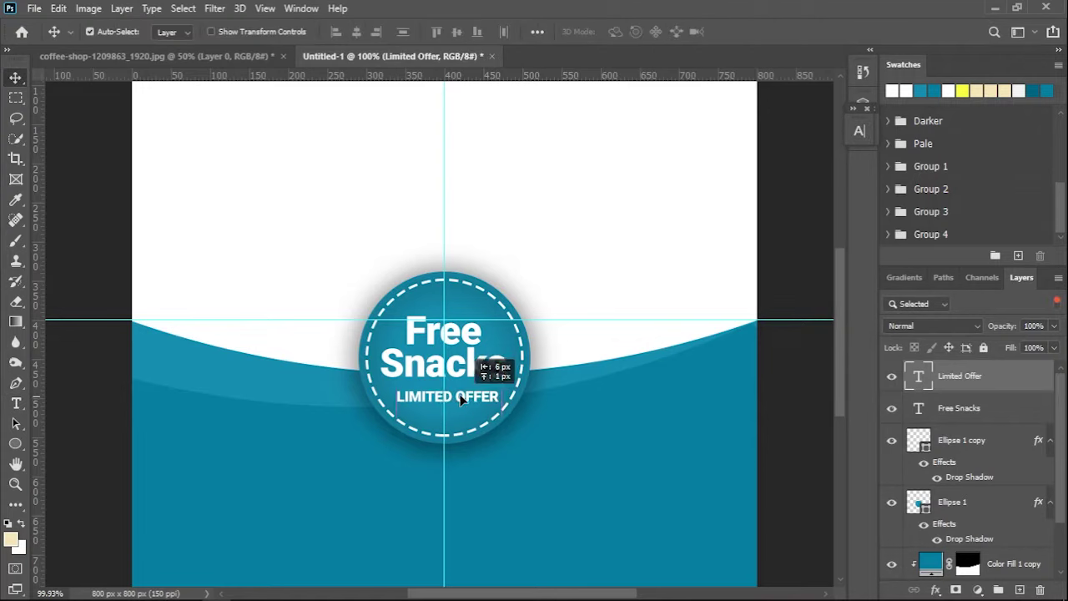
left_click_drag(459, 400, 457, 394)
Colour the word Snacks bright yellow (f6ff00) and fit the canvas in view
key("t")
left_click(506, 371)
key("Escape")
double_click(507, 359)
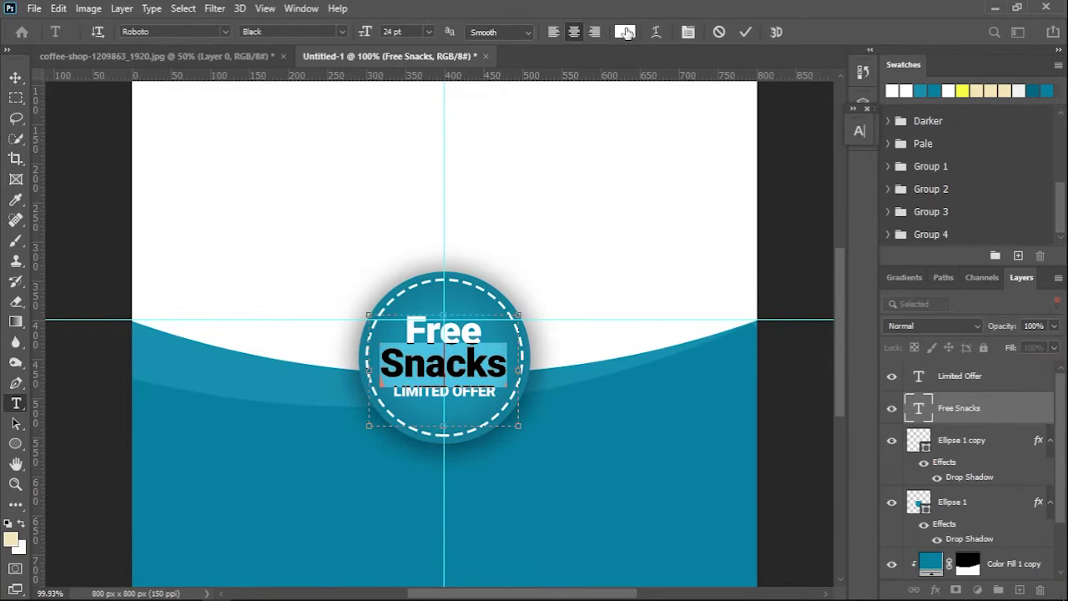
left_click(625, 31)
left_click_drag(769, 528, 768, 494)
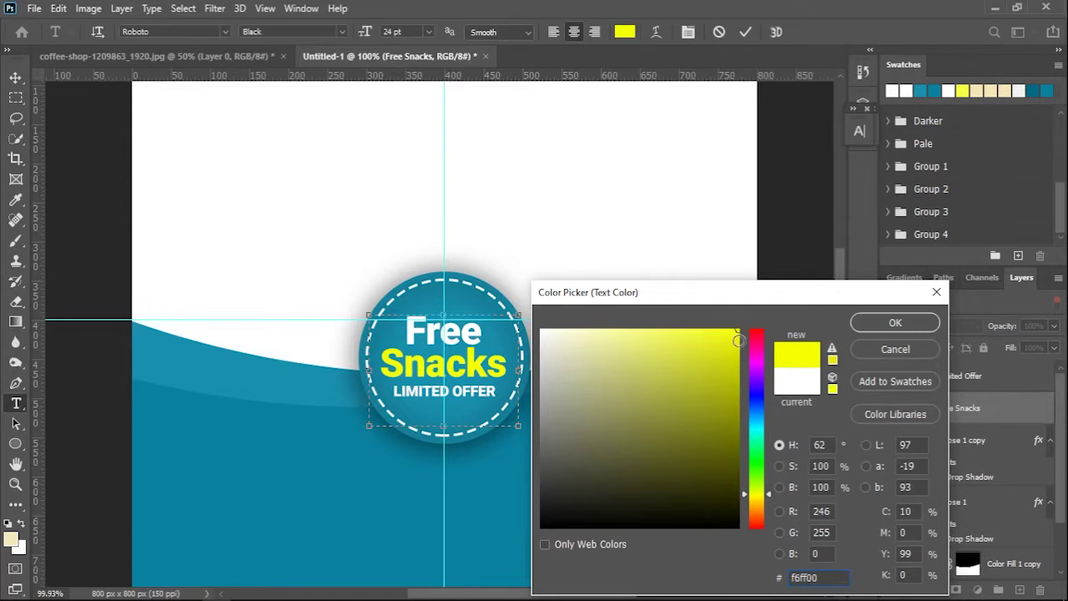
left_click(895, 322)
left_click(745, 32)
key("v")
key("ctrl+0")
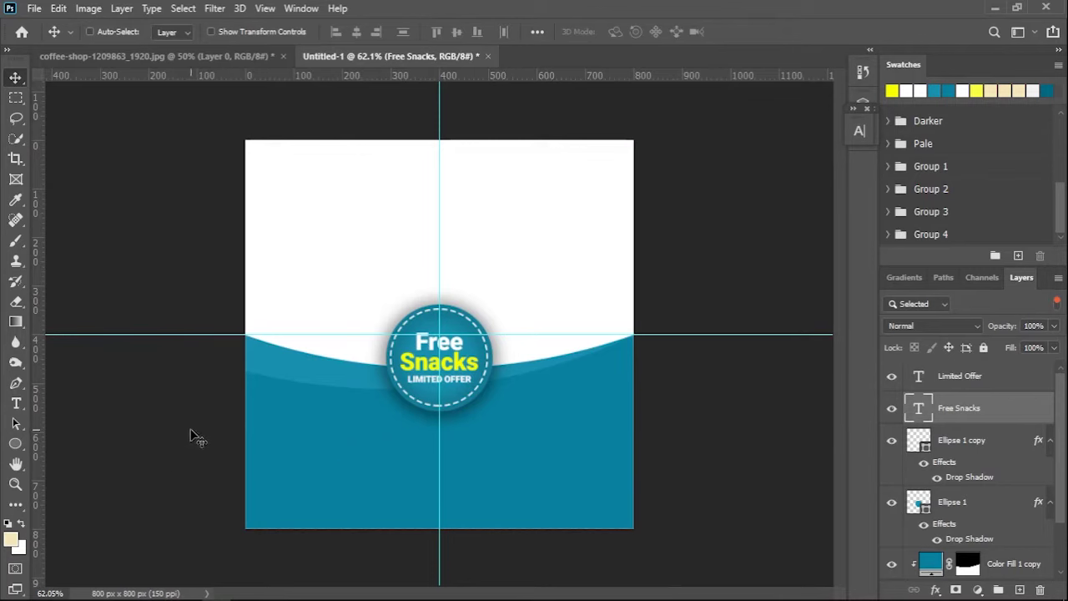
key("t")
left_click_drag(334, 428, 557, 470)
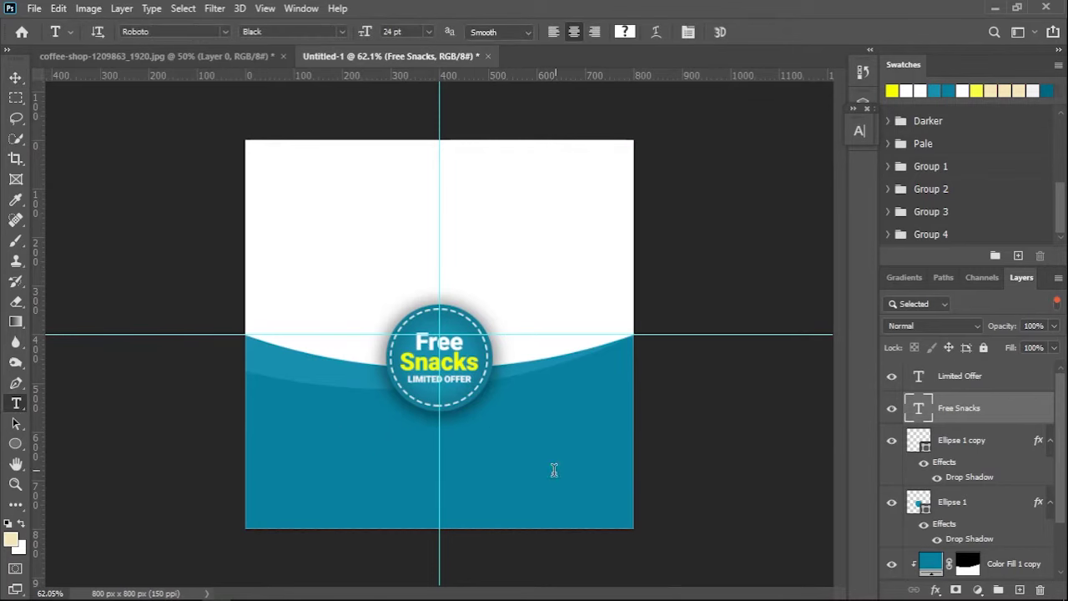
Set the paragraph to 9 pt Roboto Medium with 11 pt leading
left_click(859, 130)
left_click(731, 172)
scroll(731, 172, "down", 3)
scroll(731, 172, "down", 3)
scroll(731, 172, "down", 3)
left_click(810, 154)
left_click(814, 233)
left_click(815, 172)
scroll(815, 172, "down", 4)
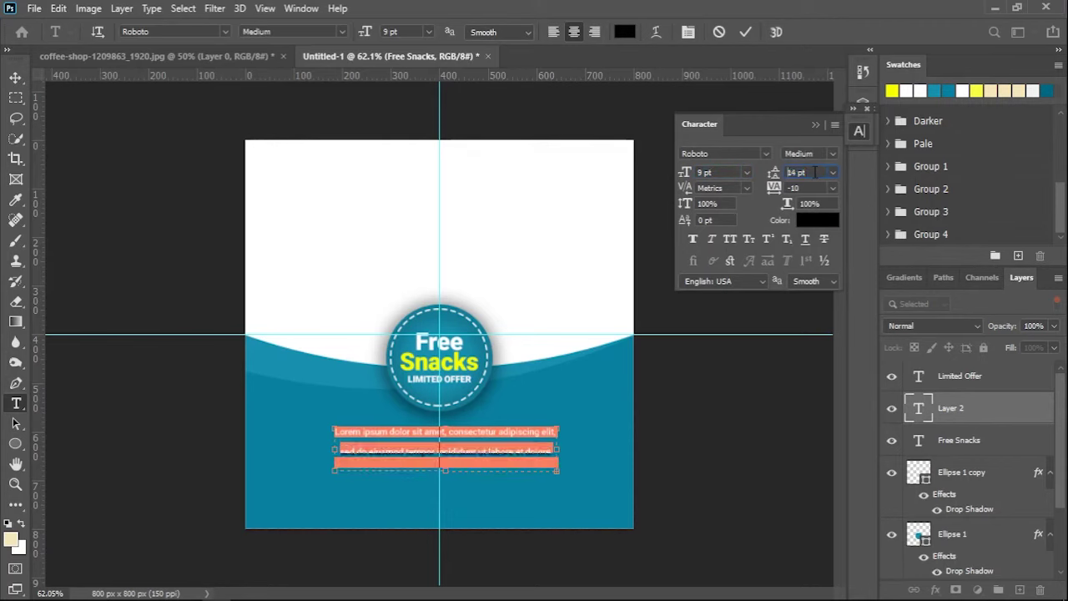
scroll(815, 172, "down", 4)
scroll(815, 172, "down", 1)
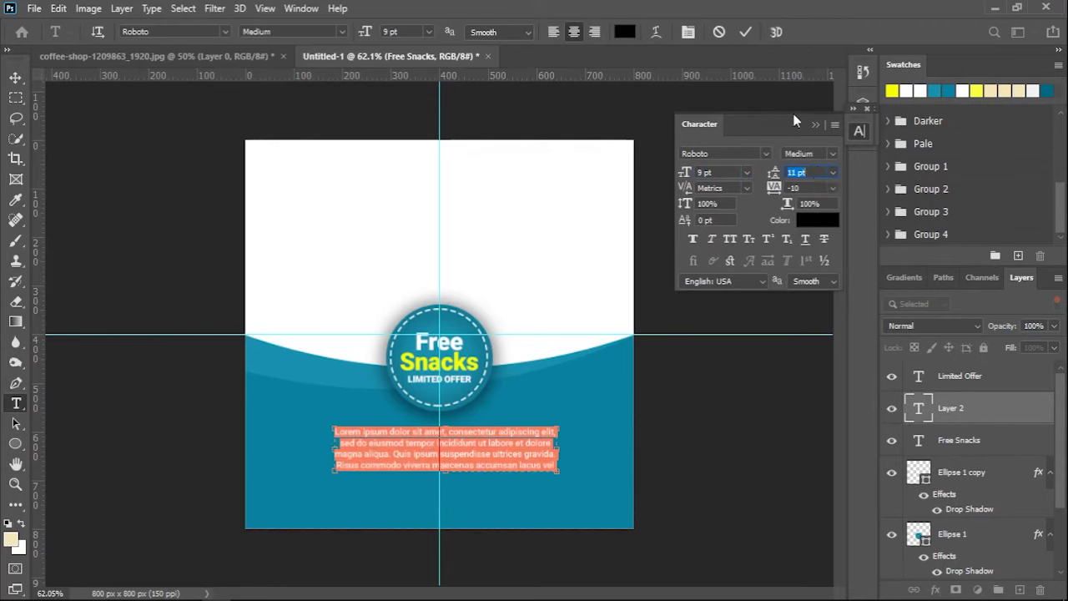
Colour the paragraph white and nudge it to centre in the teal area
left_click(818, 220)
left_click(541, 331)
left_click(895, 323)
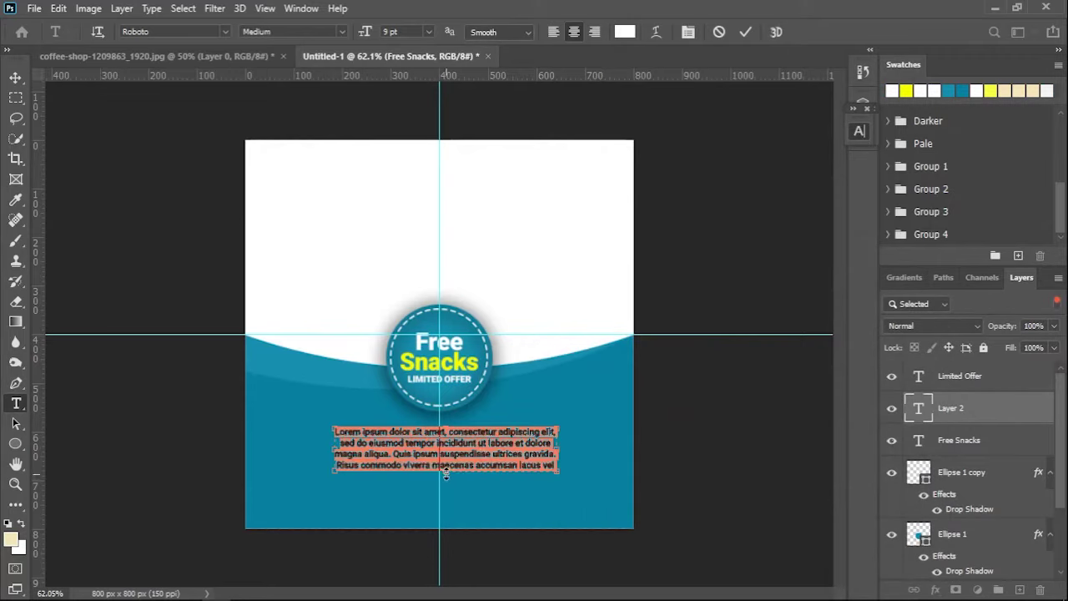
left_click(746, 32)
key("v")
left_click_drag(489, 453, 479, 457)
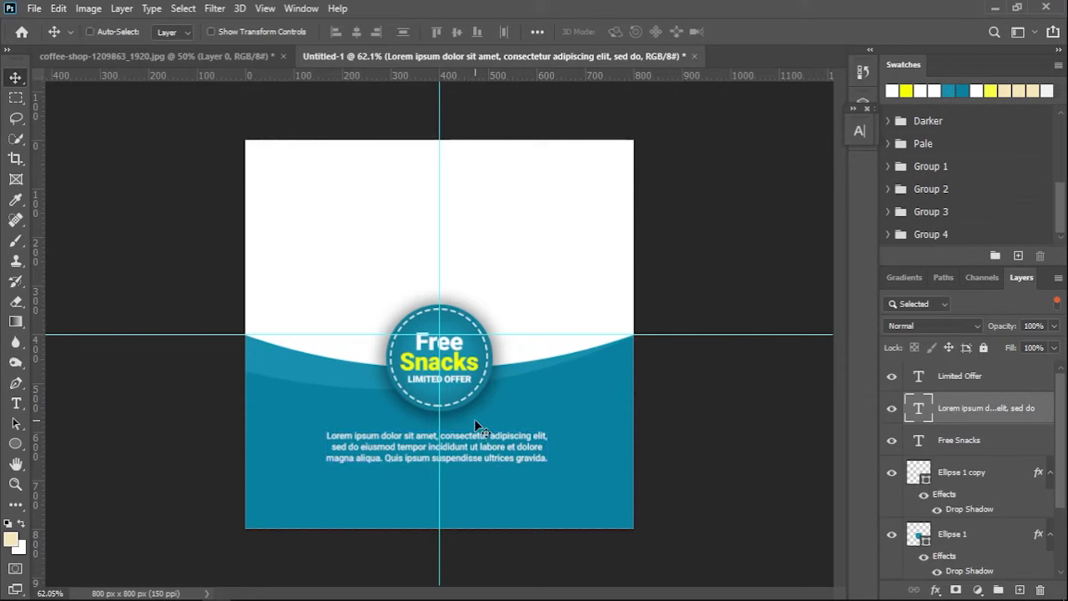
key("t")
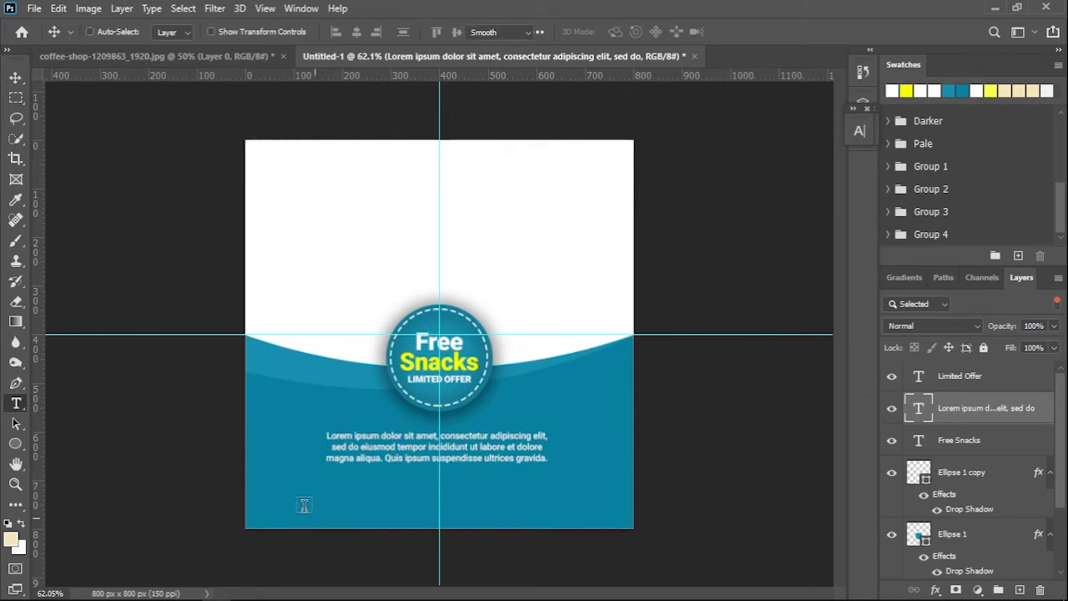
left_click_drag(268, 496, 436, 521)
type("www.makeitsimple")
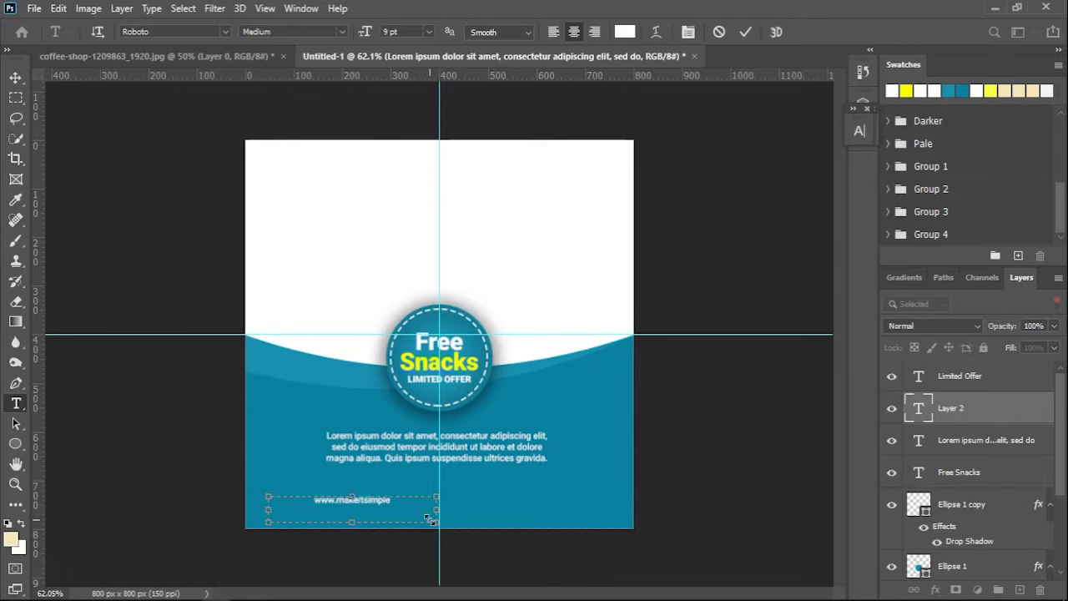
type(".com")
key("ctrl+Return")
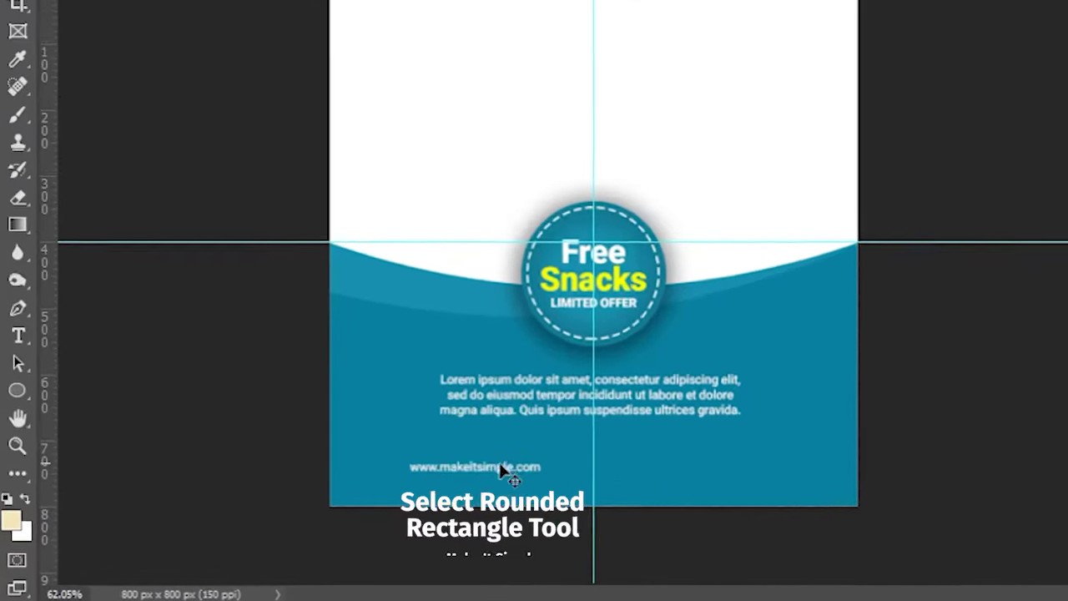
left_click_drag(501, 472, 481, 468)
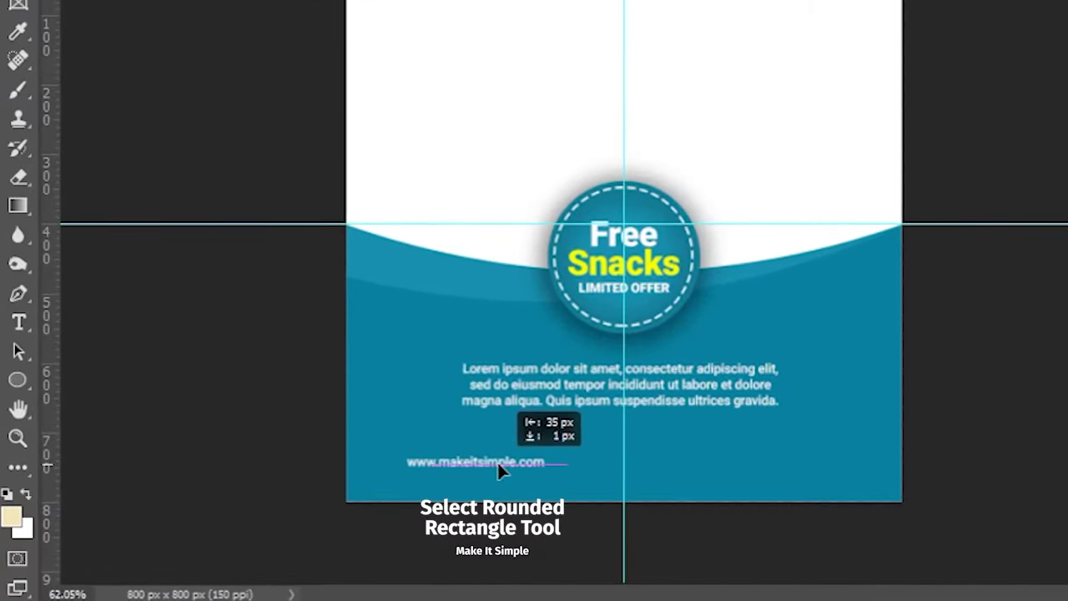
Draw a yellow rounded rectangle around the website text
right_click(27, 387)
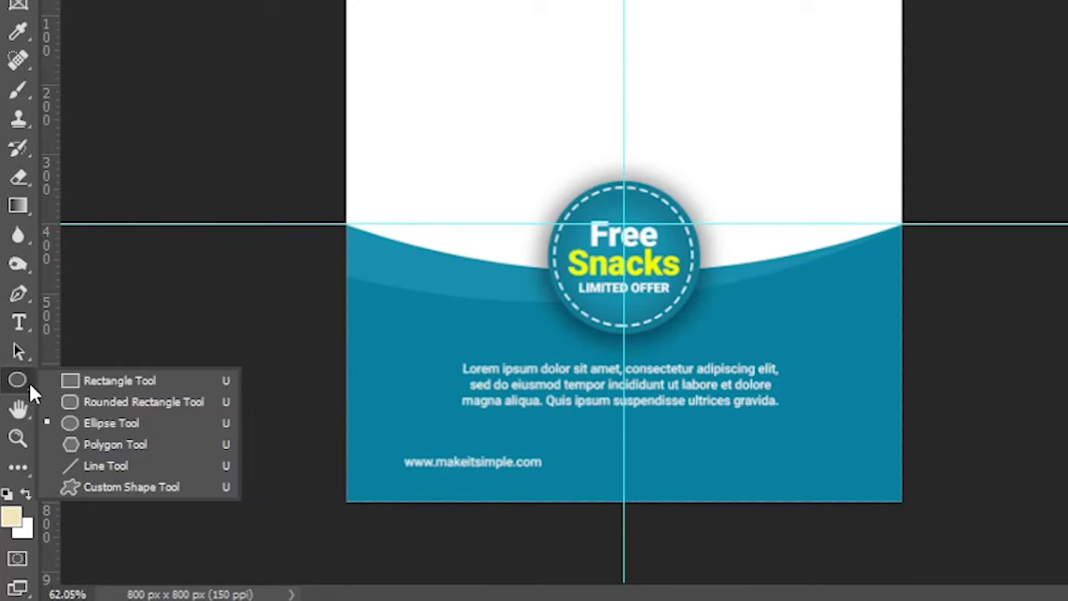
left_click(86, 401)
left_click_drag(397, 449, 559, 478)
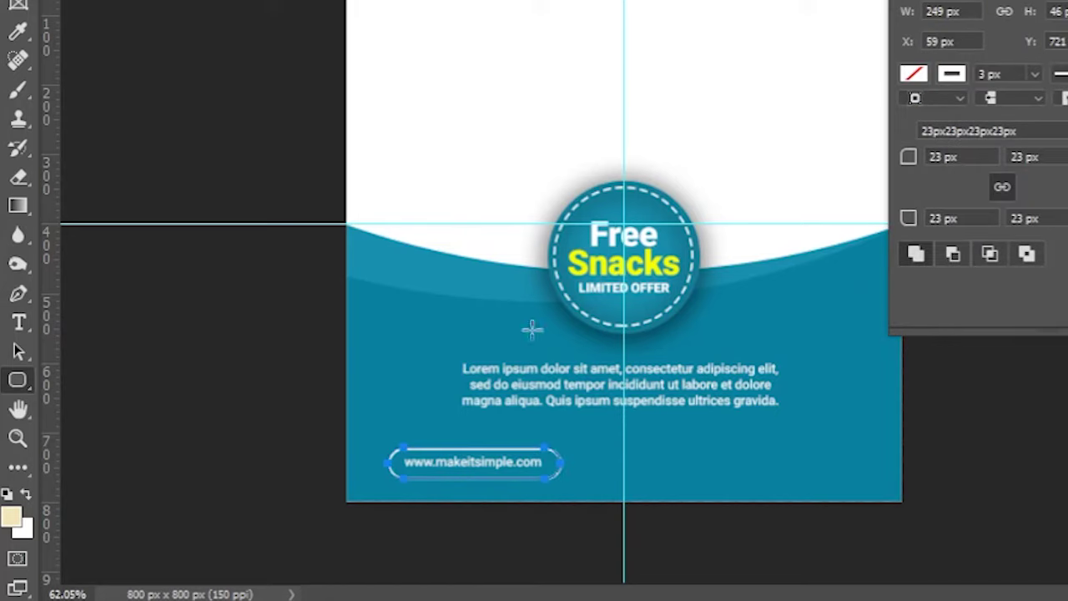
left_click(174, 31)
left_click(132, 115)
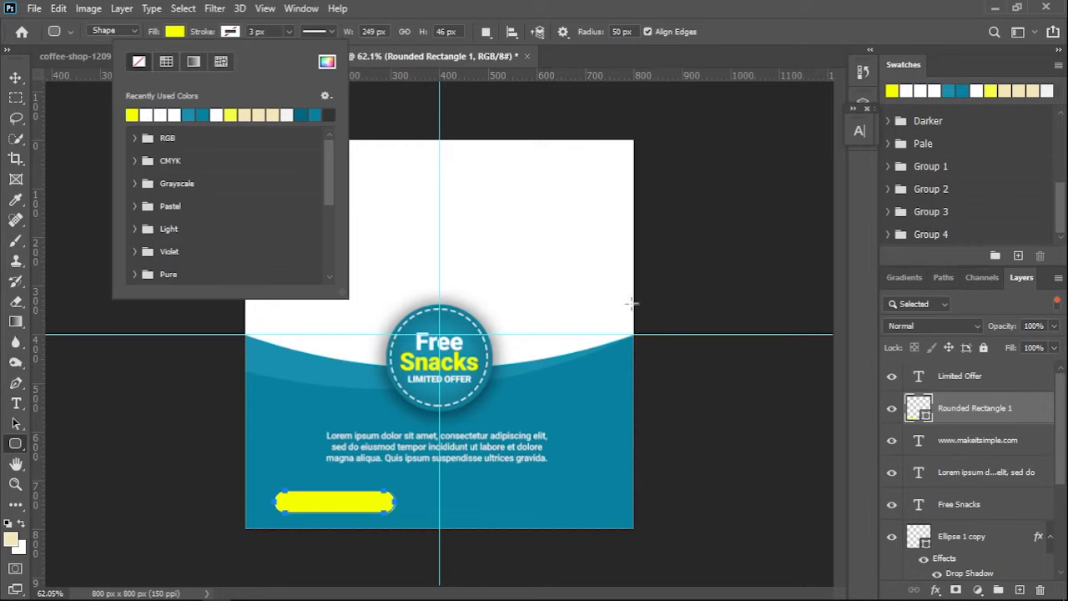
Move the website text layer above the yellow button and recolour it teal 09829f
key("v")
left_click_drag(1005, 442, 972, 406)
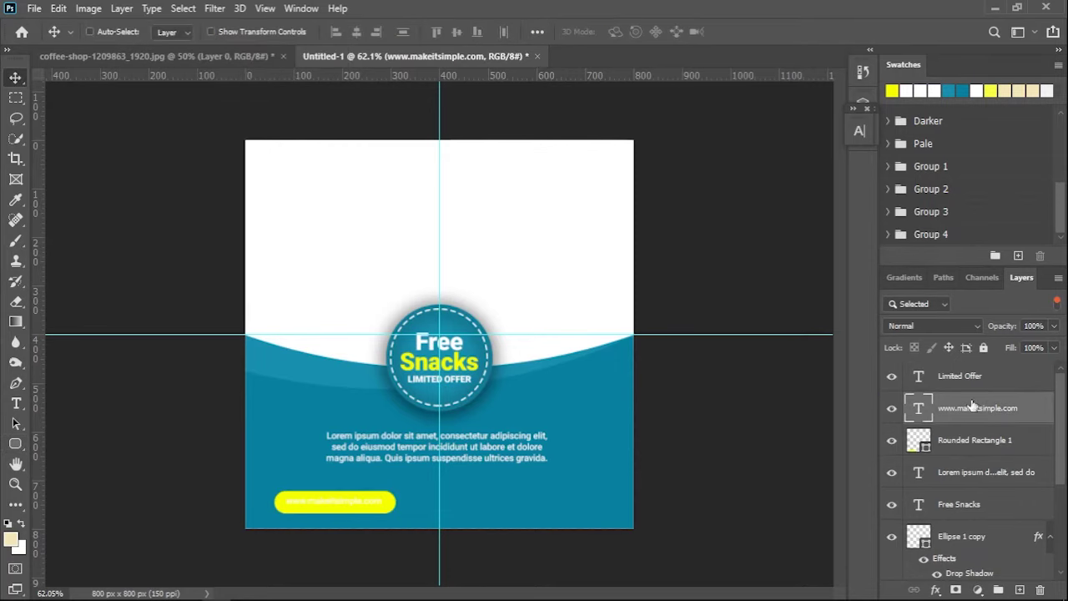
double_click(919, 408)
left_click(631, 32)
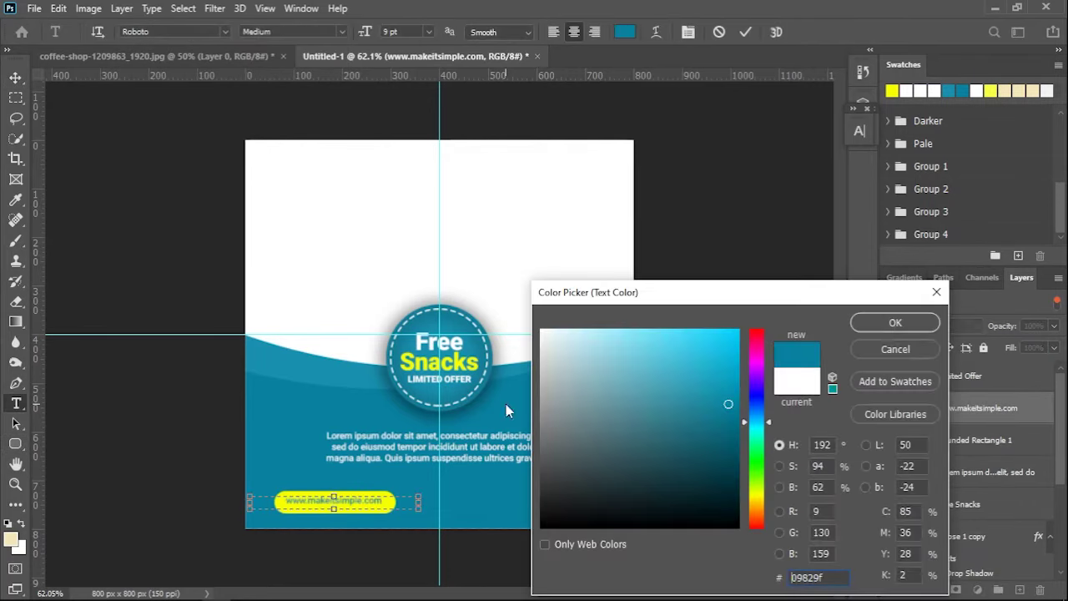
left_click(896, 327)
left_click(745, 32)
key("v")
key("ctrl+plus")
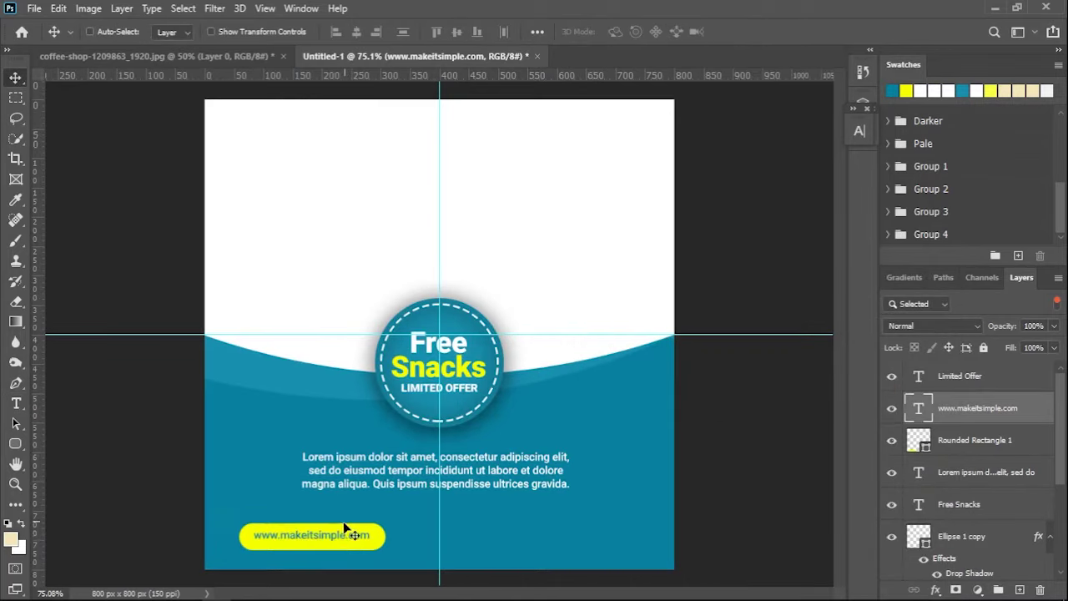
left_click_drag(345, 540, 347, 542)
Add YourLogo text at the top-left in white (ffffff) with Black font weight
key("ctrl+minus")
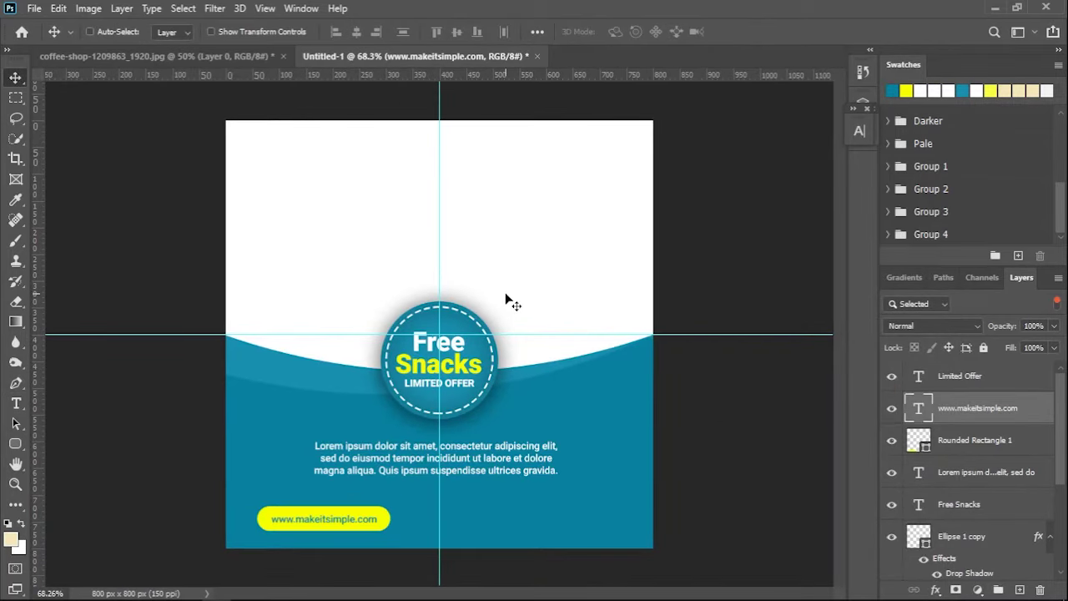
key("t")
left_click_drag(241, 135, 353, 156)
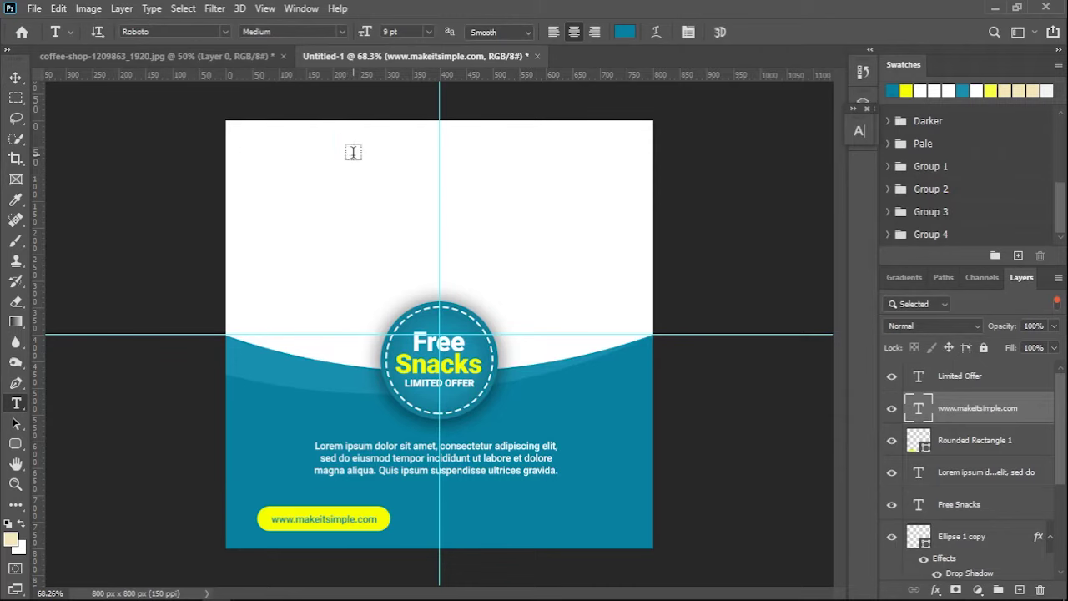
key("BackSpace")
type("YourLogo")
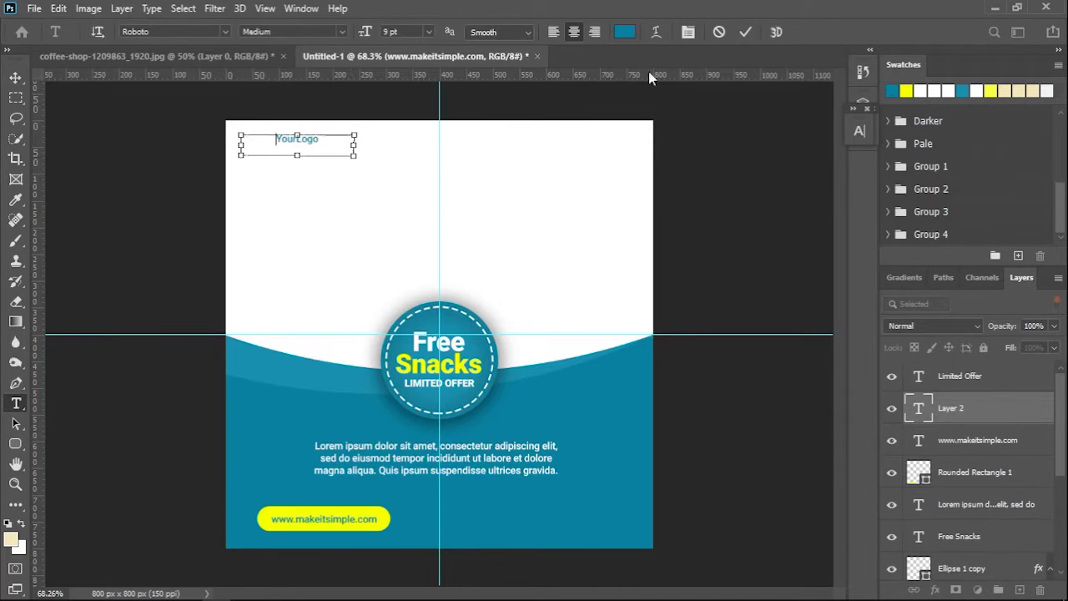
left_click(624, 32)
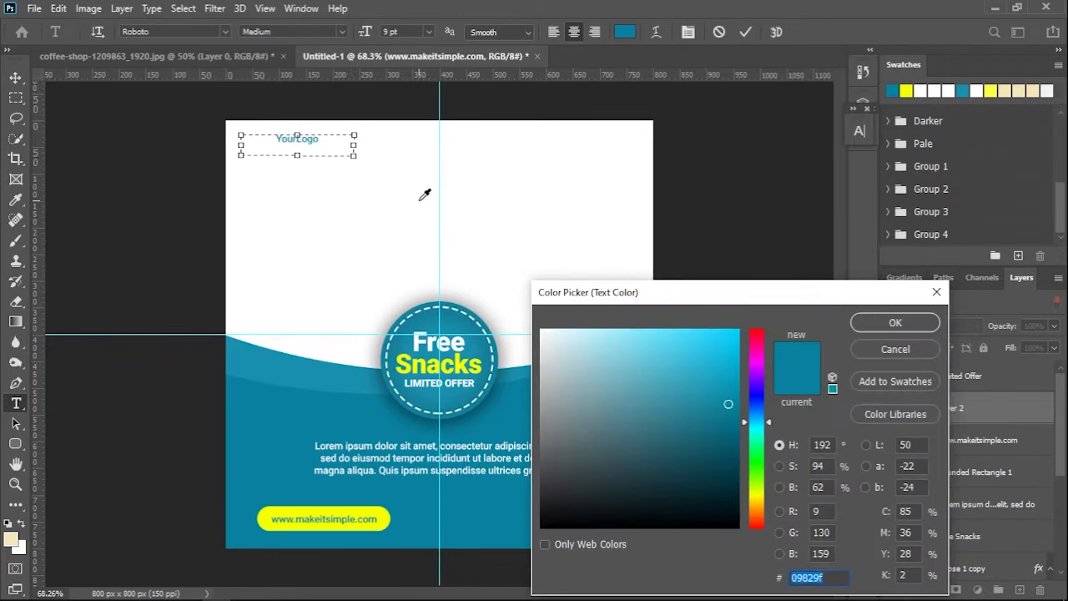
type("ffffff")
key("Return")
left_click(860, 134)
left_click(809, 153)
left_click(802, 291)
left_click(747, 32)
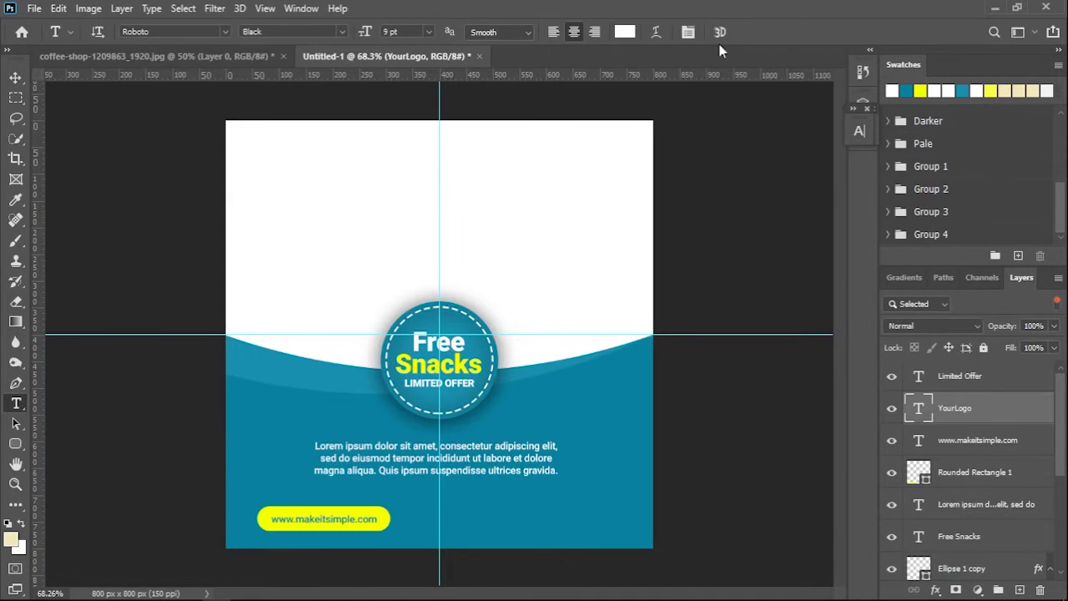
Drag the coffee shop photo from its document into the promo design
left_click(175, 56)
key("v")
left_click_drag(418, 334, 479, 302)
Move the photo layer below the teal fill shapes and reposition it across the top
scroll(540, 333, "down", 3)
left_click_drag(1032, 409, 1002, 571)
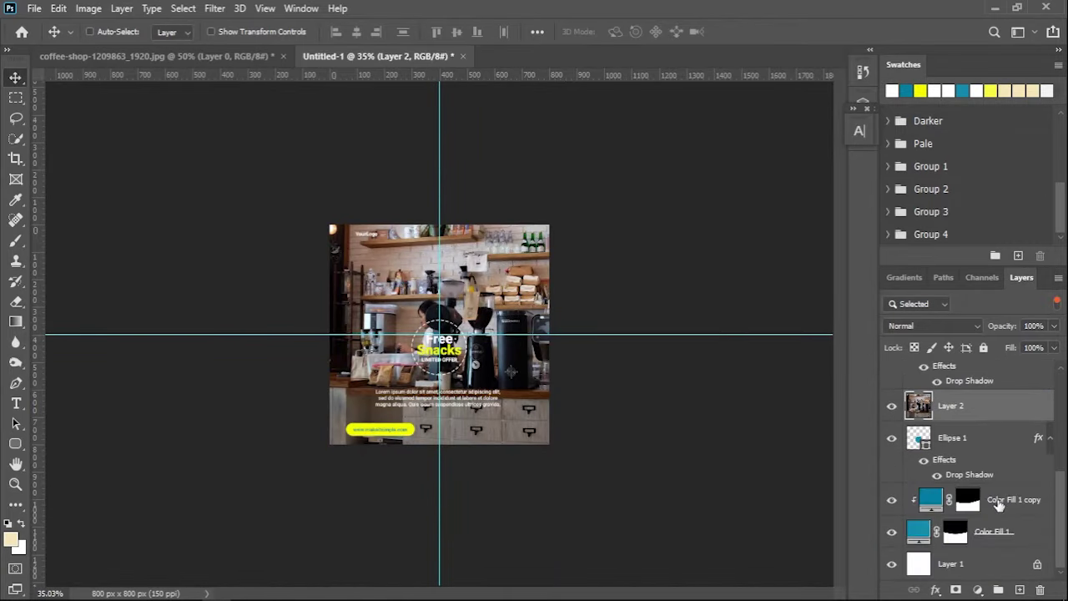
left_click_drag(1001, 518, 888, 507)
left_click_drag(518, 310, 434, 261)
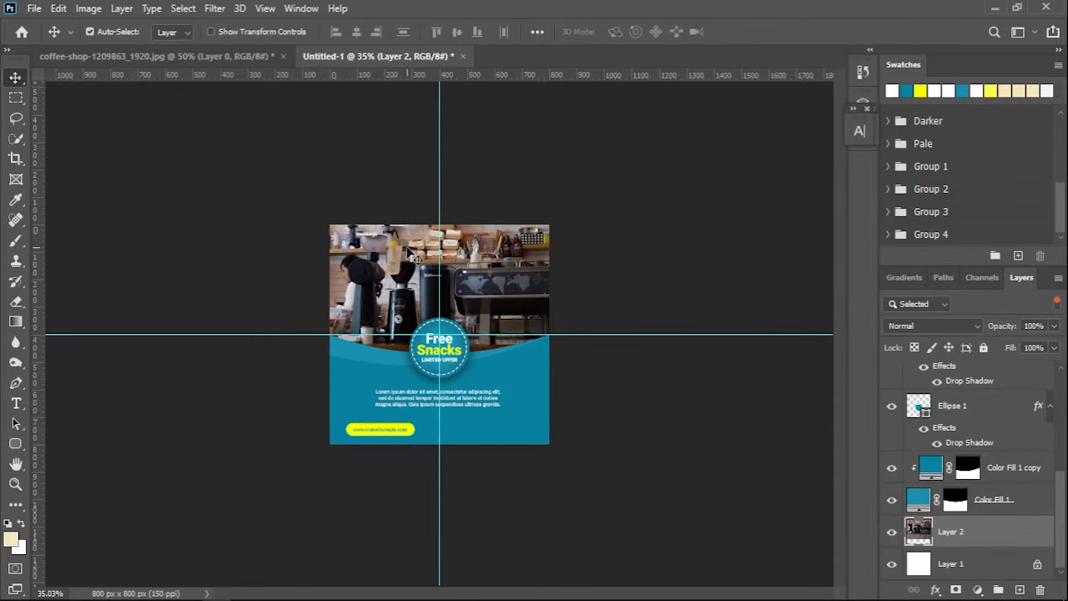
scroll(434, 261, "up", 3)
left_click(307, 175)
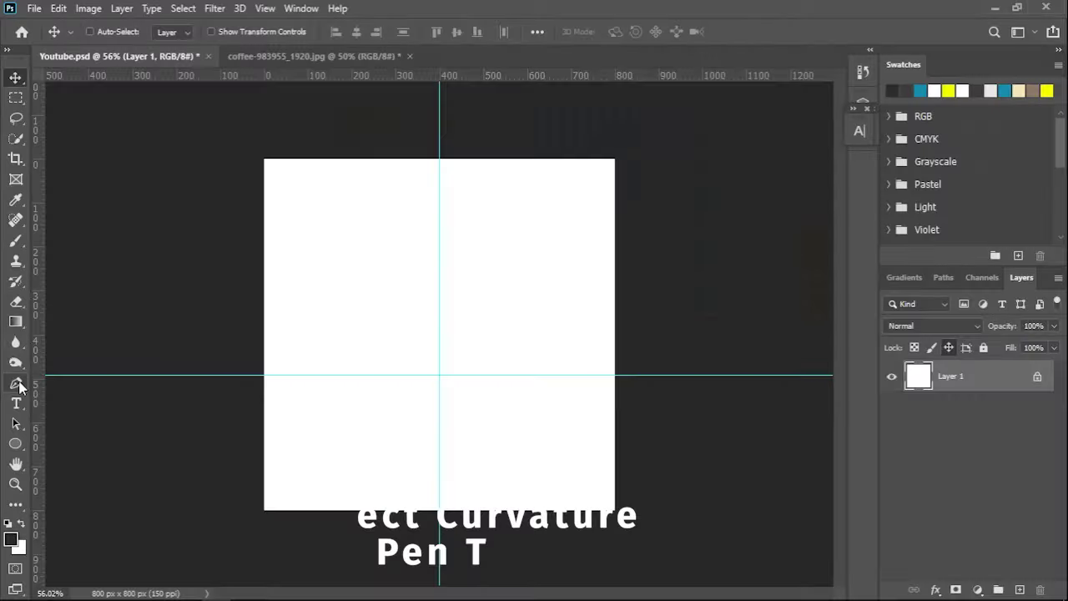
right_click(16, 383)
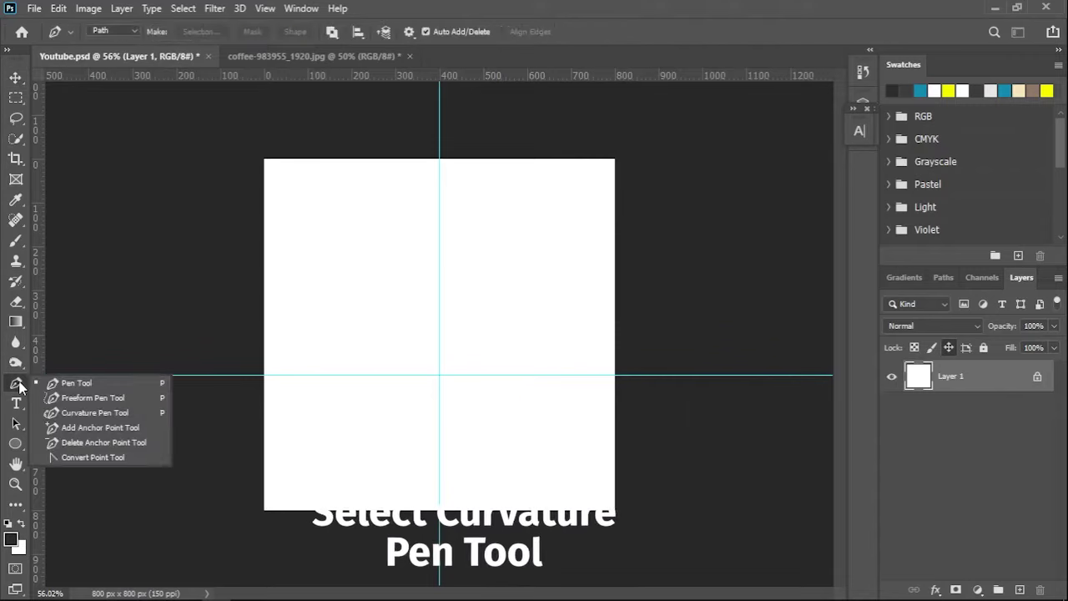
Draw a closed Curvature Pen path around the lower half, its top edge gently arched
left_click(92, 413)
left_click(263, 375)
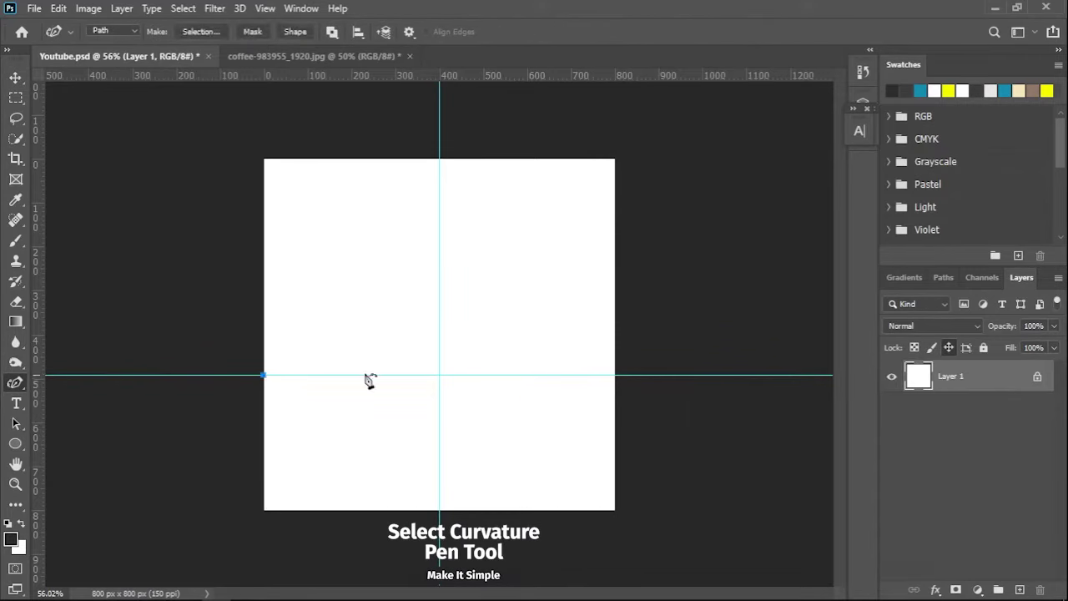
left_click(439, 365)
left_click(615, 376)
right_click(16, 384)
left_click(79, 380)
left_click(705, 504)
left_click_drag(463, 577, 487, 583)
left_click(243, 539)
left_click_drag(227, 429, 233, 419)
left_click(244, 401)
left_click(265, 376)
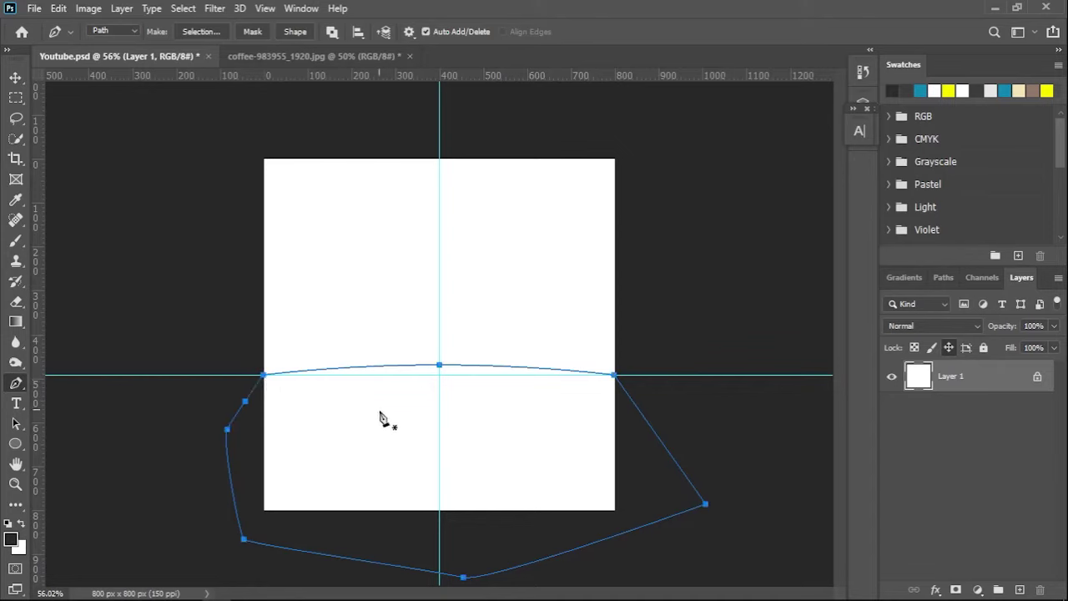
Turn the path into a selection and fill it with a teal 1890ad Solid Color layer
right_click(389, 410)
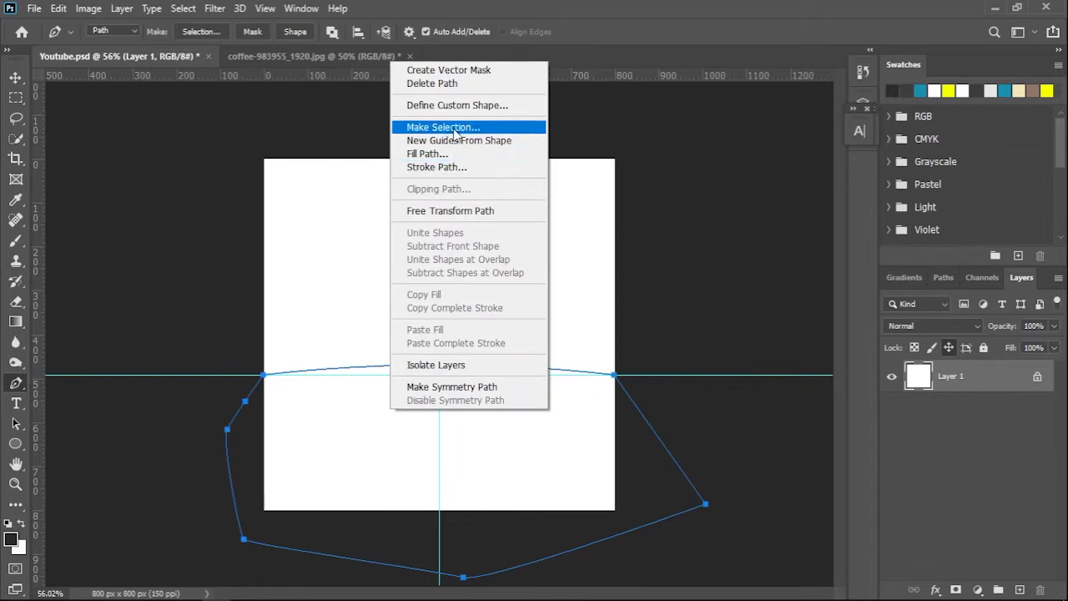
left_click(443, 127)
left_click(618, 148)
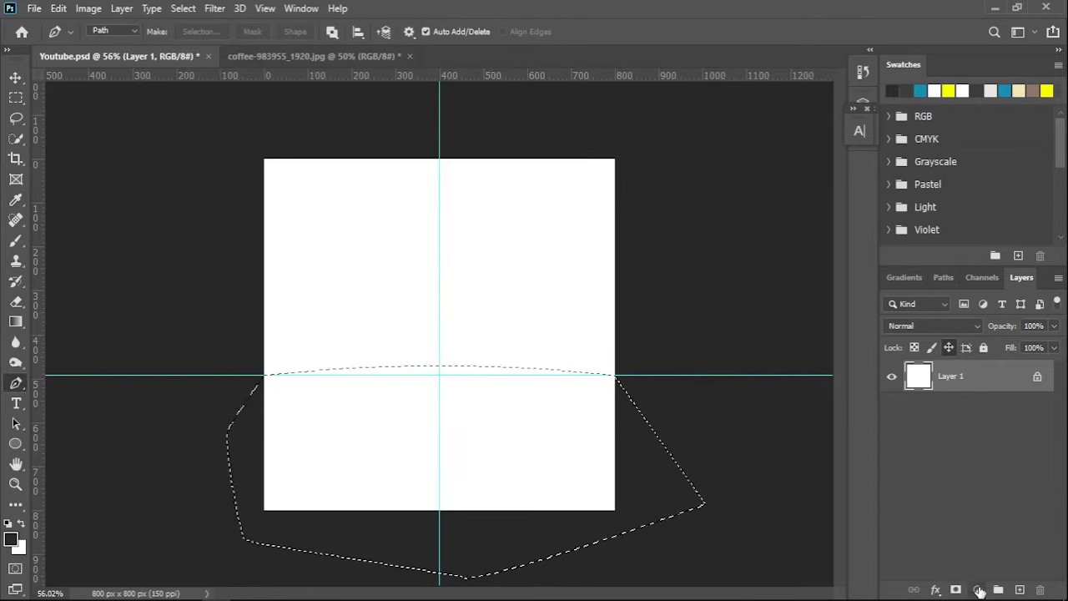
left_click(978, 589)
left_click(978, 310)
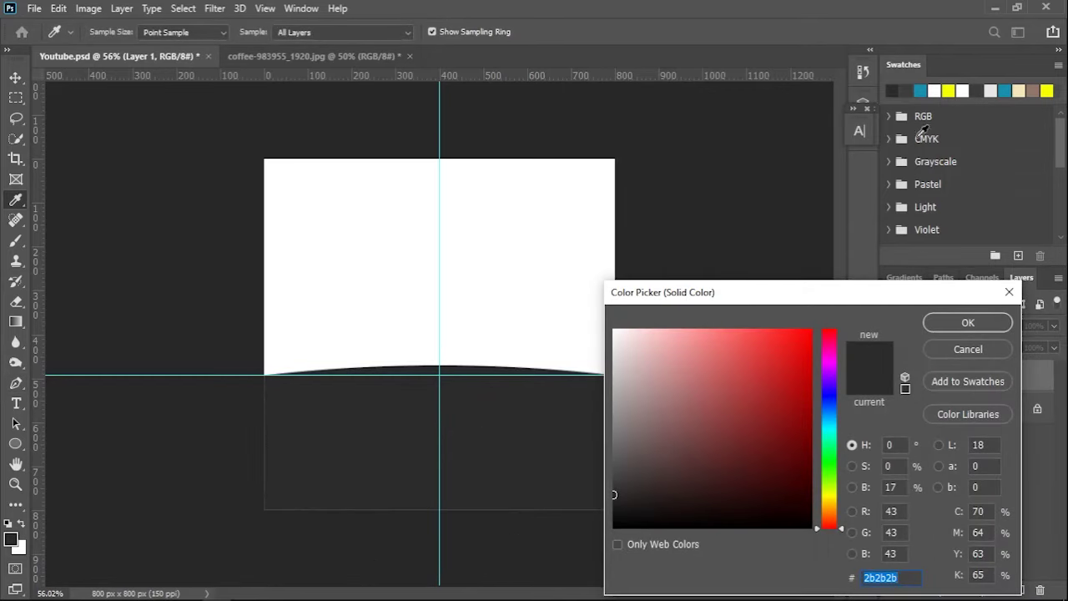
left_click(922, 91)
left_click(989, 319)
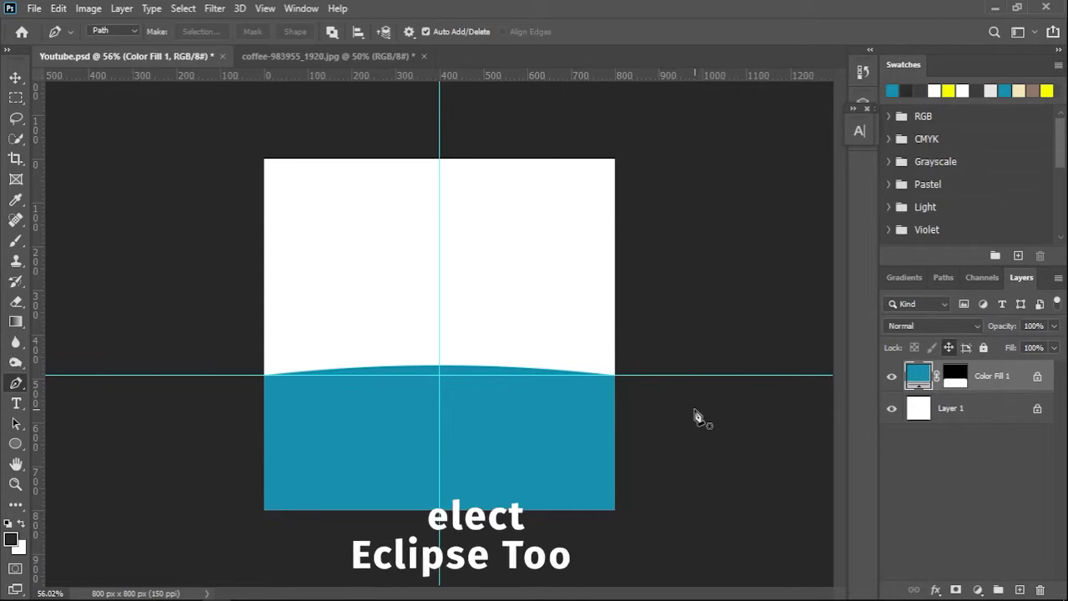
Draw a white-filled circle over the teal edge and shift it slightly down and right
key("v")
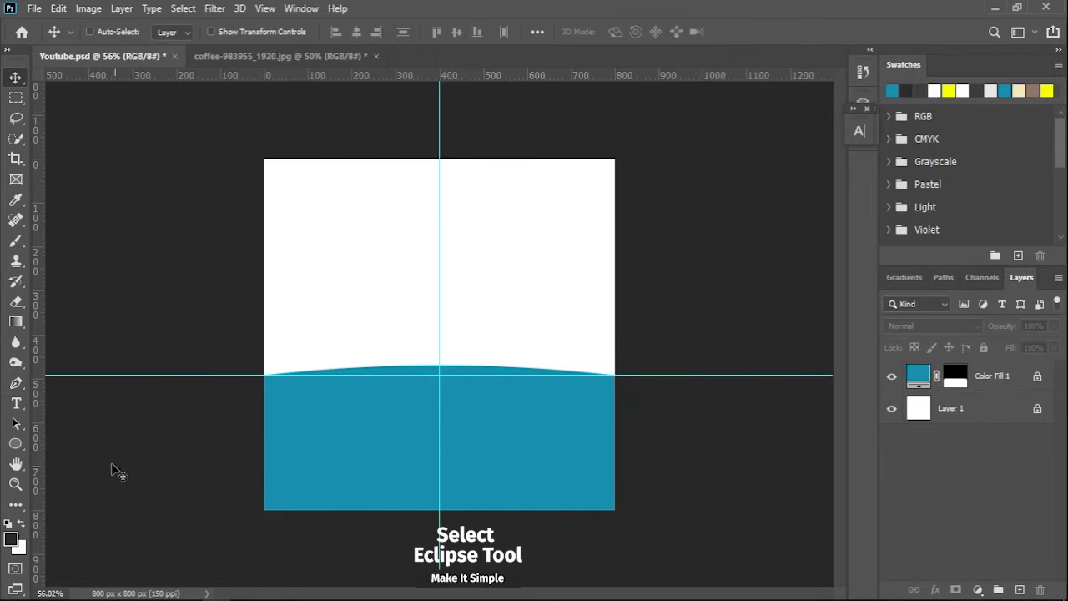
left_click(15, 443)
left_click(80, 474)
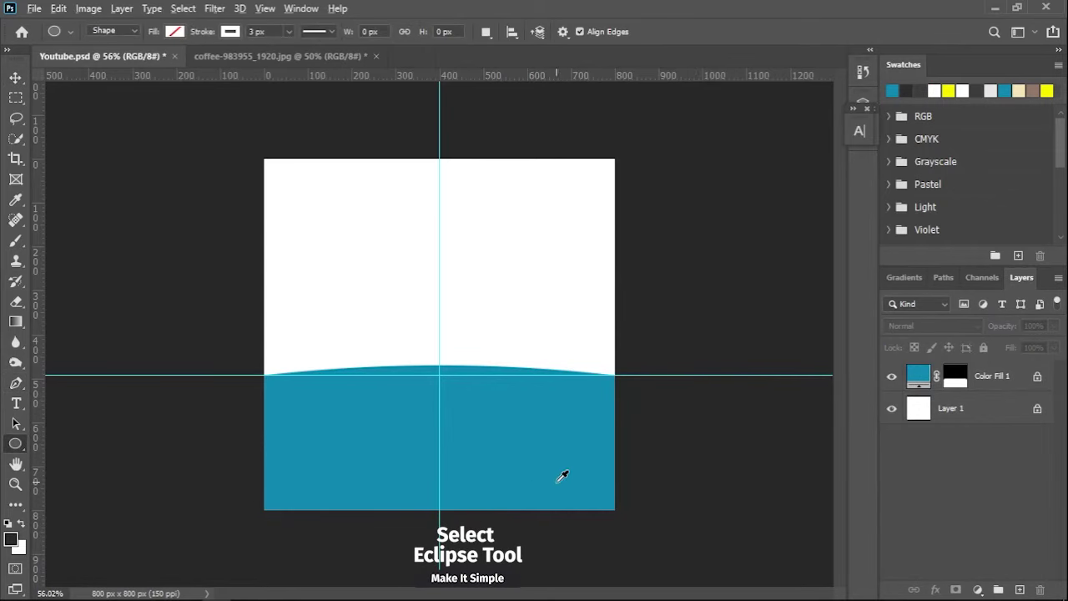
scroll(563, 472, "up", 3)
left_click_drag(511, 423, 573, 490)
left_click(176, 31)
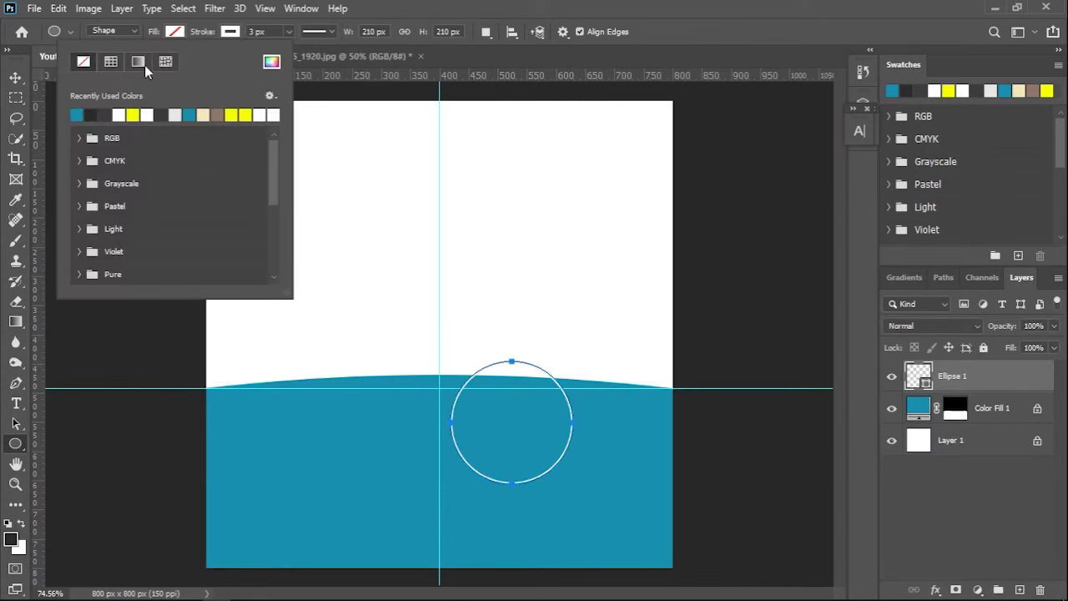
left_click(120, 113)
left_click(233, 32)
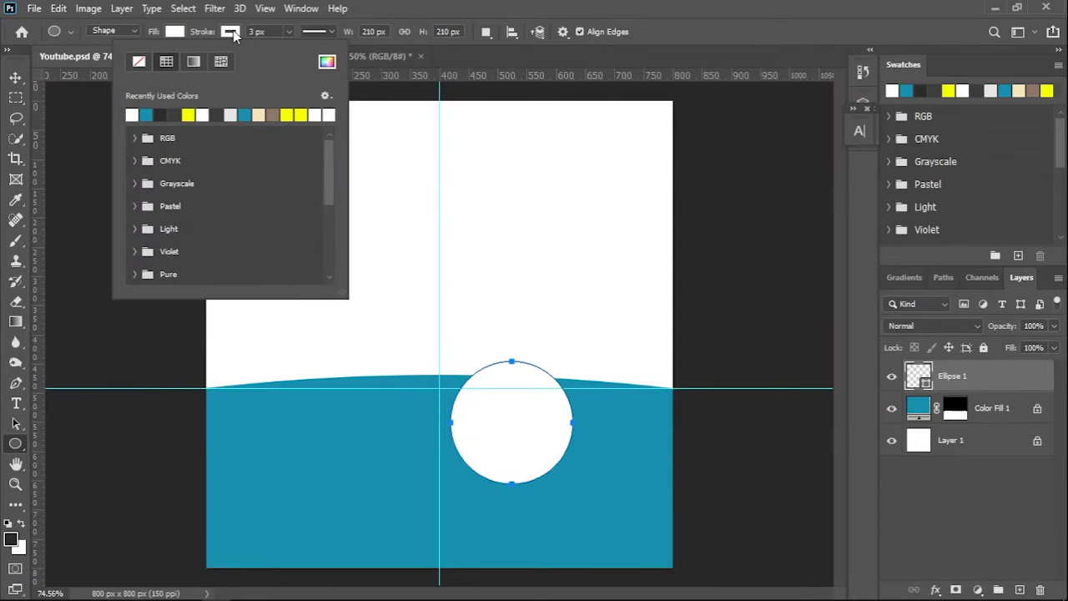
key("v")
left_click_drag(531, 414, 576, 466)
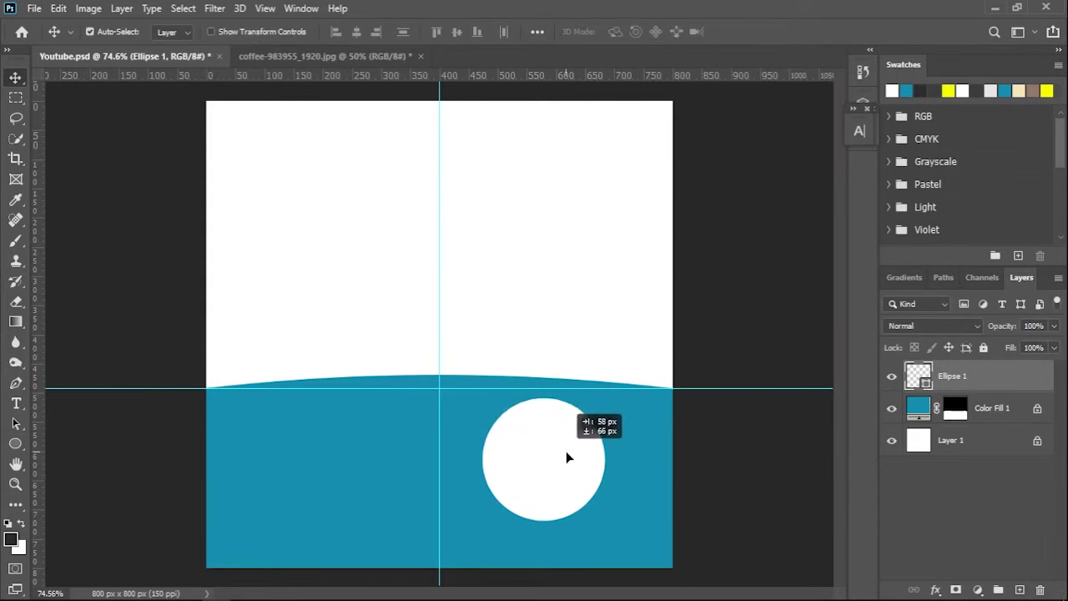
left_click_drag(583, 464, 584, 468)
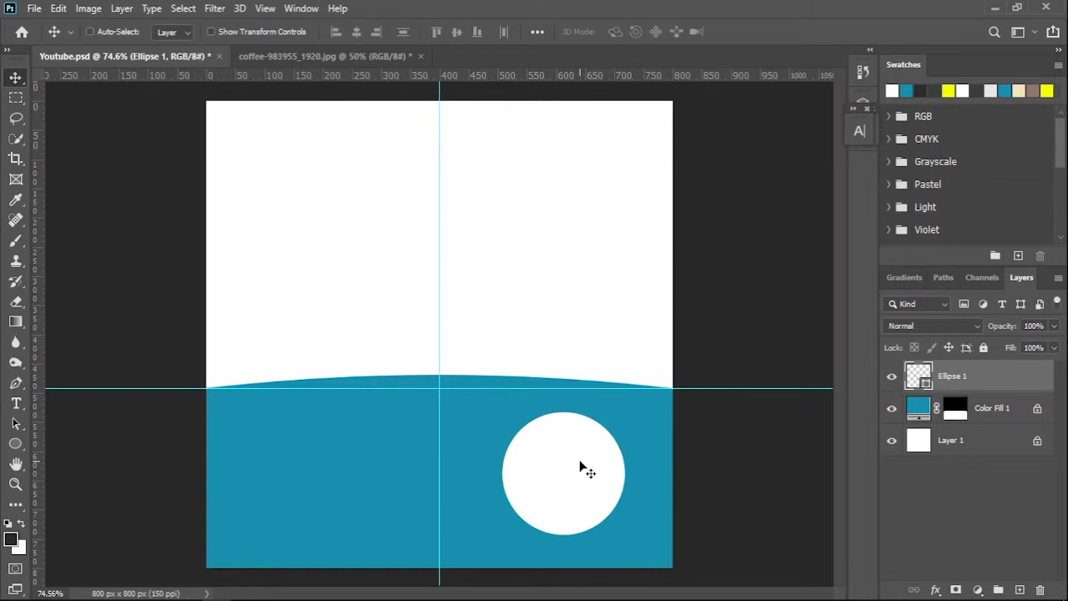
Add a yellow f6ff00 fill band over the circle's bottom, clipped to Ellipse 1
left_click(16, 98)
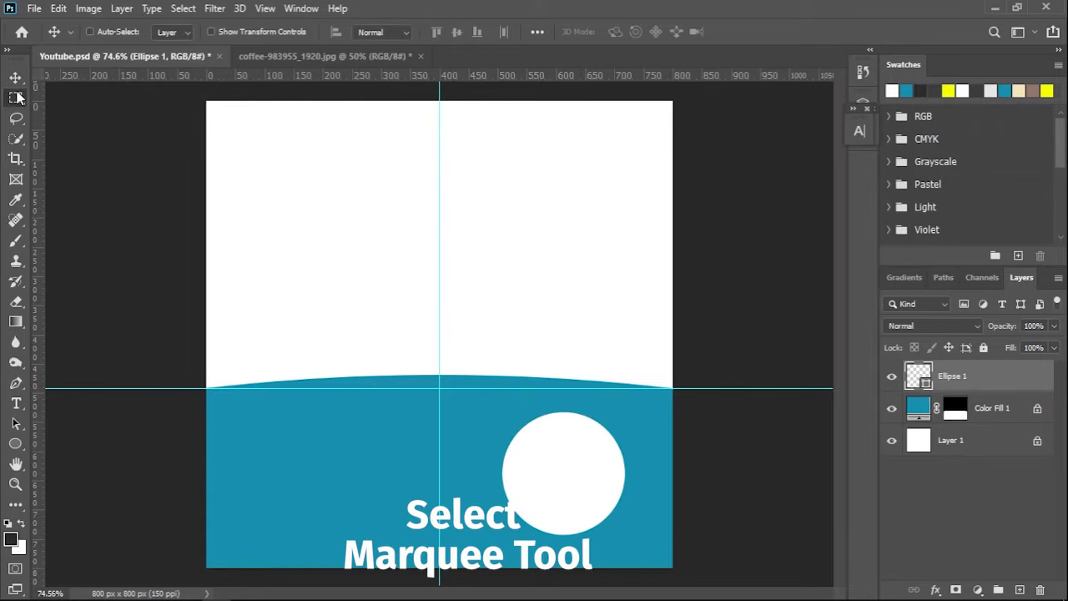
left_click_drag(493, 496, 640, 549)
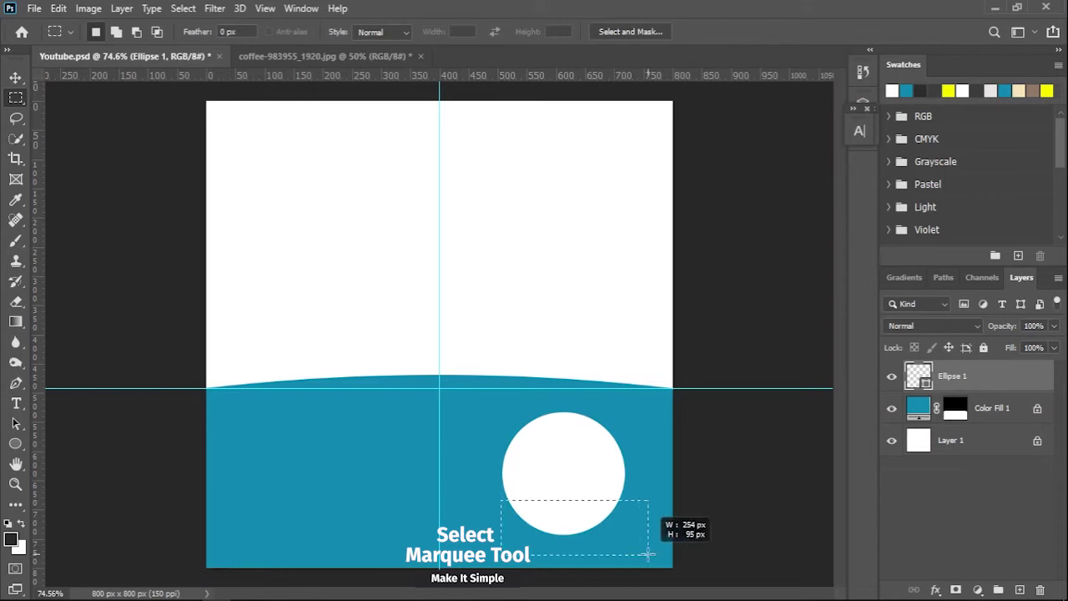
left_click_drag(594, 503, 592, 522)
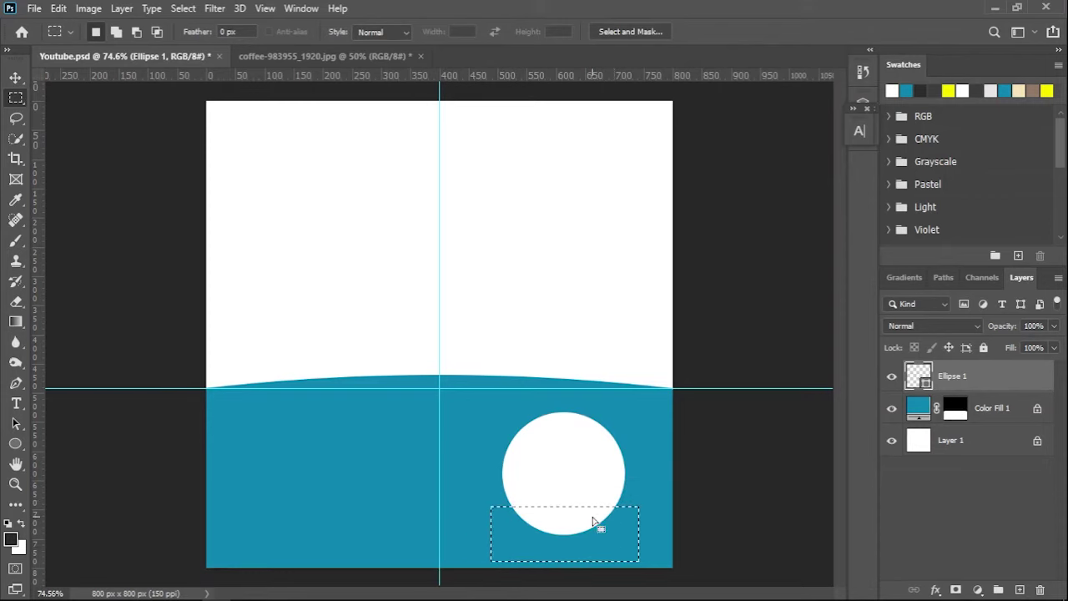
left_click(974, 588)
left_click(1005, 313)
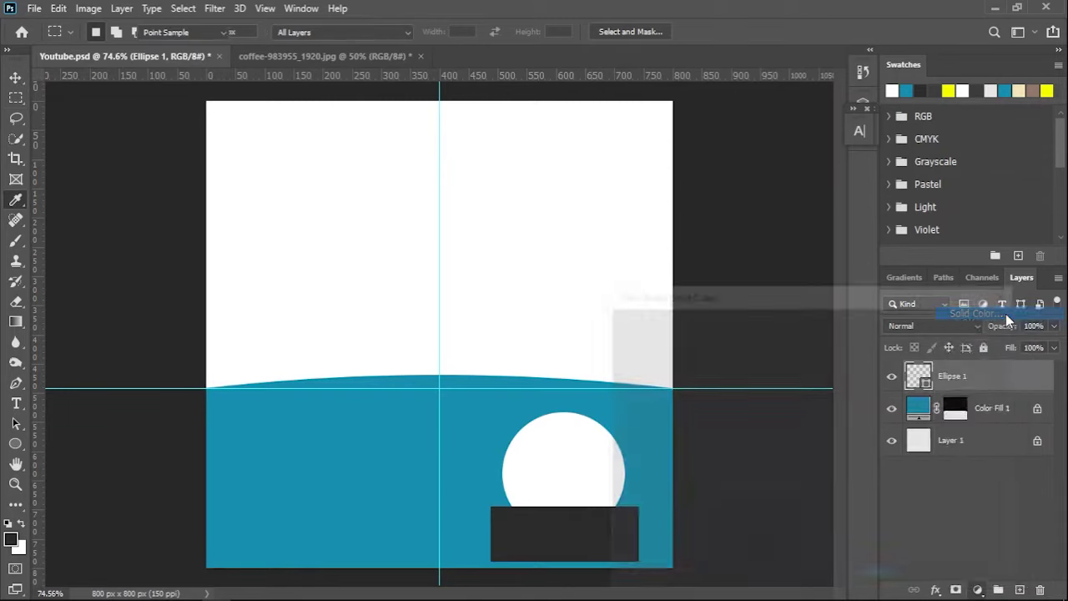
left_click(950, 91)
left_click(967, 319)
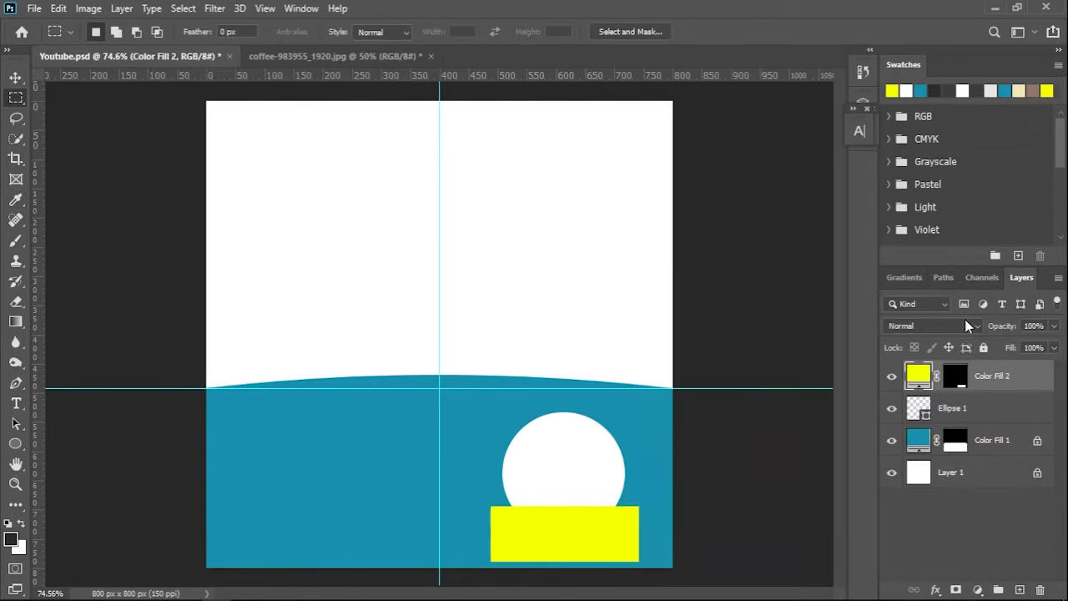
right_click(1031, 380)
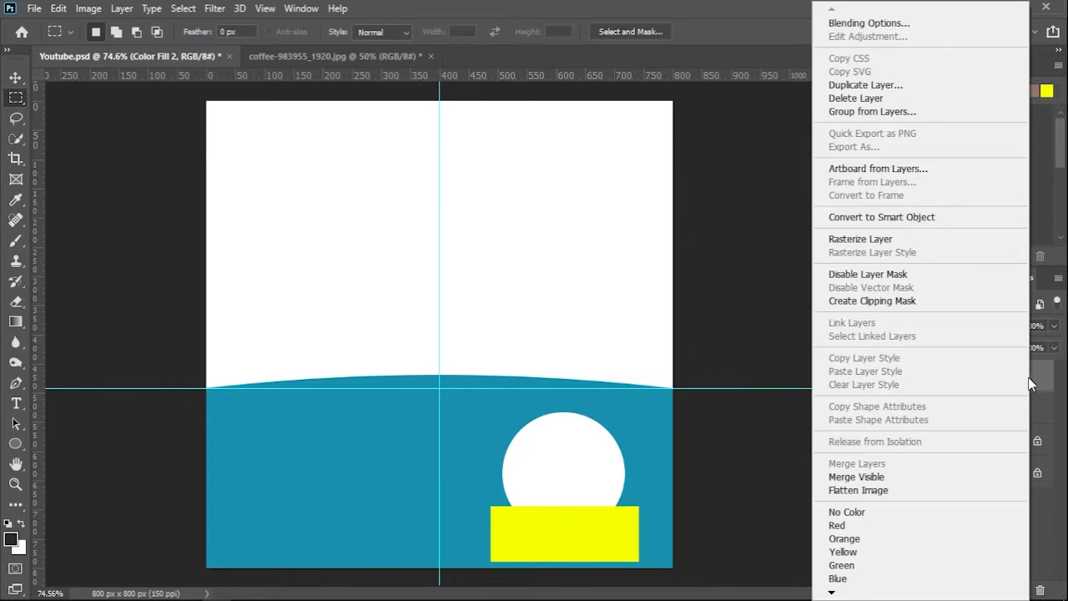
left_click(955, 301)
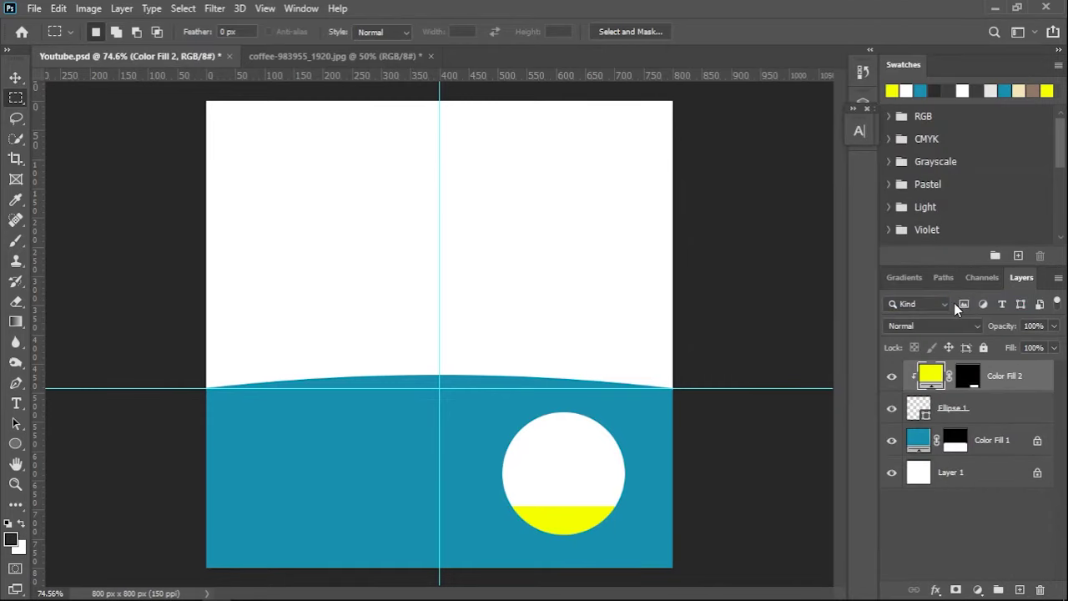
Draw a placeholder text box inside the white circle
left_click(1006, 408, "shift")
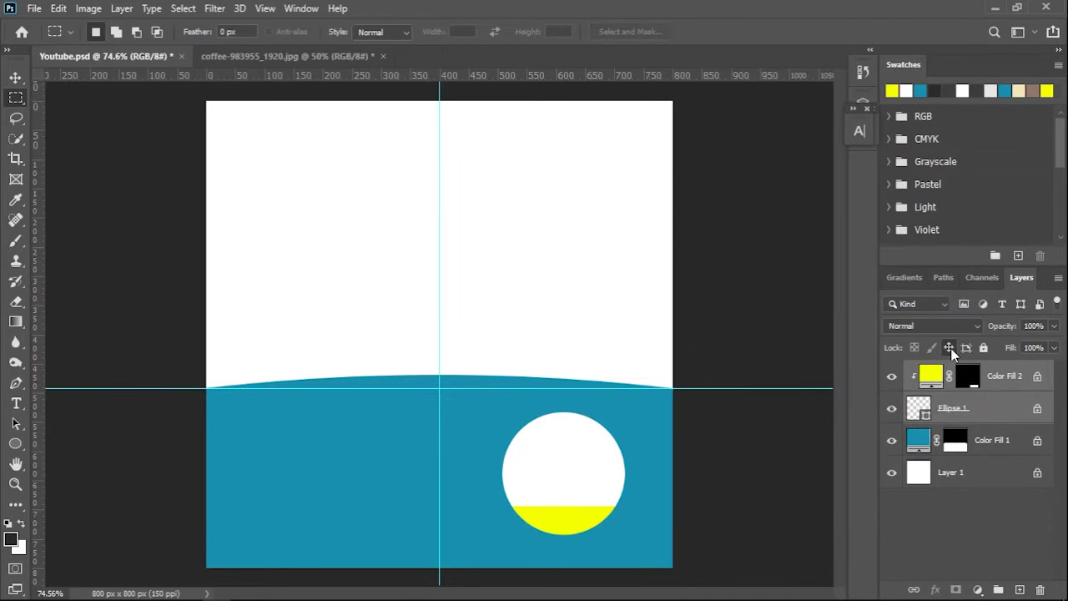
key("v")
key("t")
left_click_drag(525, 438, 606, 473)
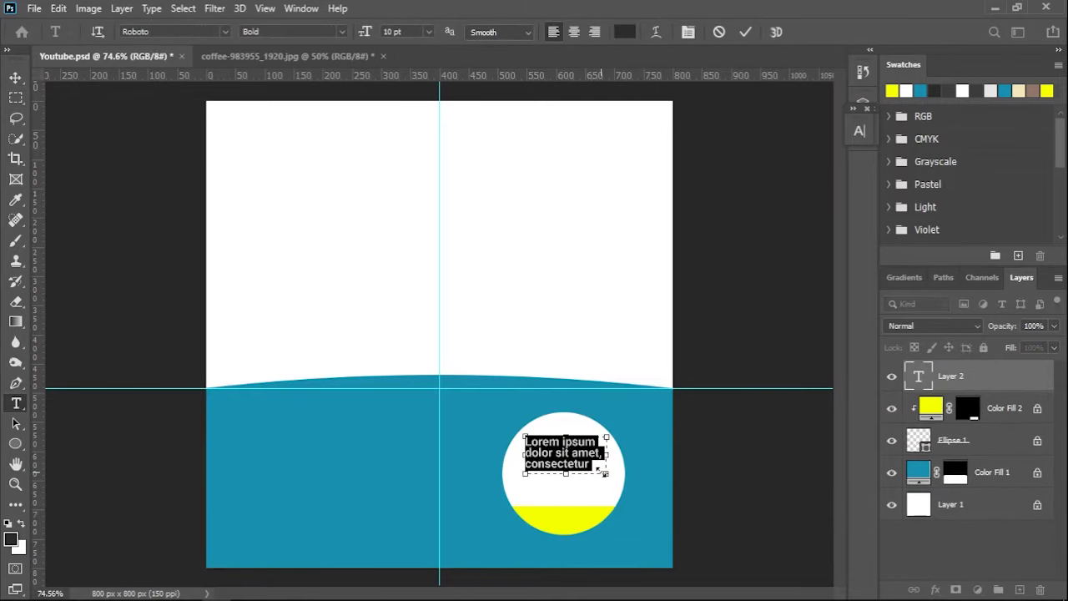
Make the circle's text read ORDER in teal, All Caps, 18 pt
key("BackSpace")
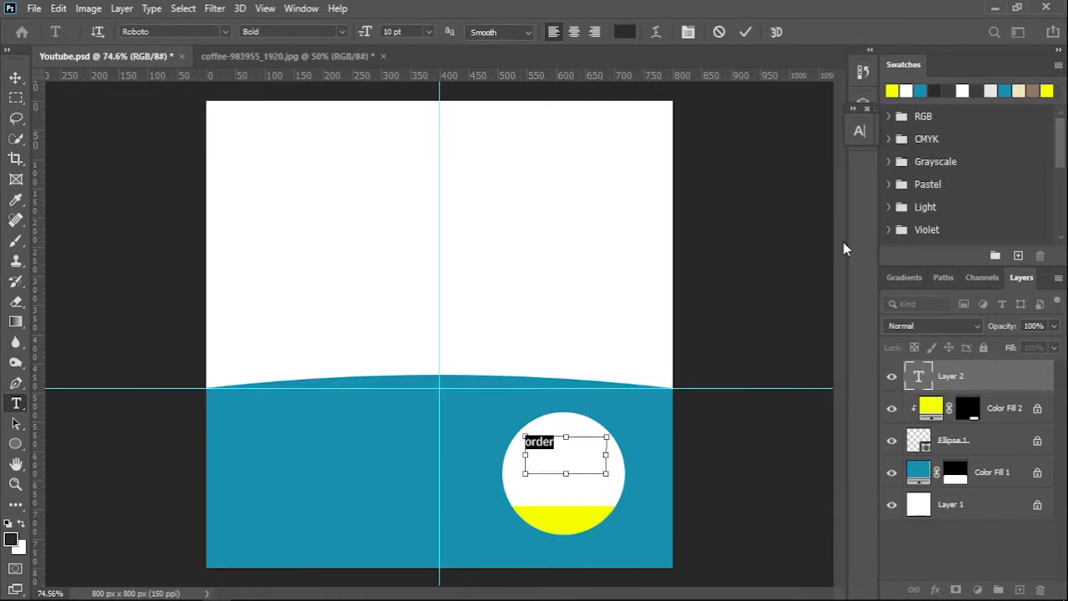
key("ctrl+a")
left_click(859, 131)
left_click(818, 219)
left_click(966, 320)
left_click(730, 239)
left_click(731, 172)
type("18")
key("Return")
left_click(544, 384)
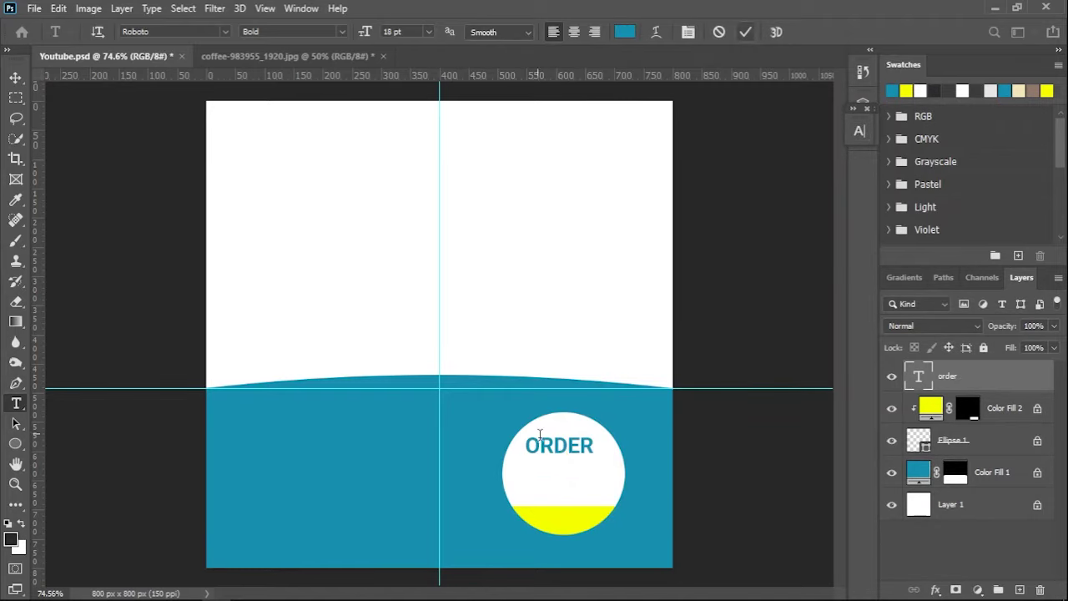
Duplicate it as a 25 pt NOW placed just beneath ORDER
left_click_drag(561, 446, 564, 478)
double_click(563, 477)
key("BackSpace")
type("NOW")
left_click(859, 131)
left_click(728, 173)
scroll(728, 173, "up", 7)
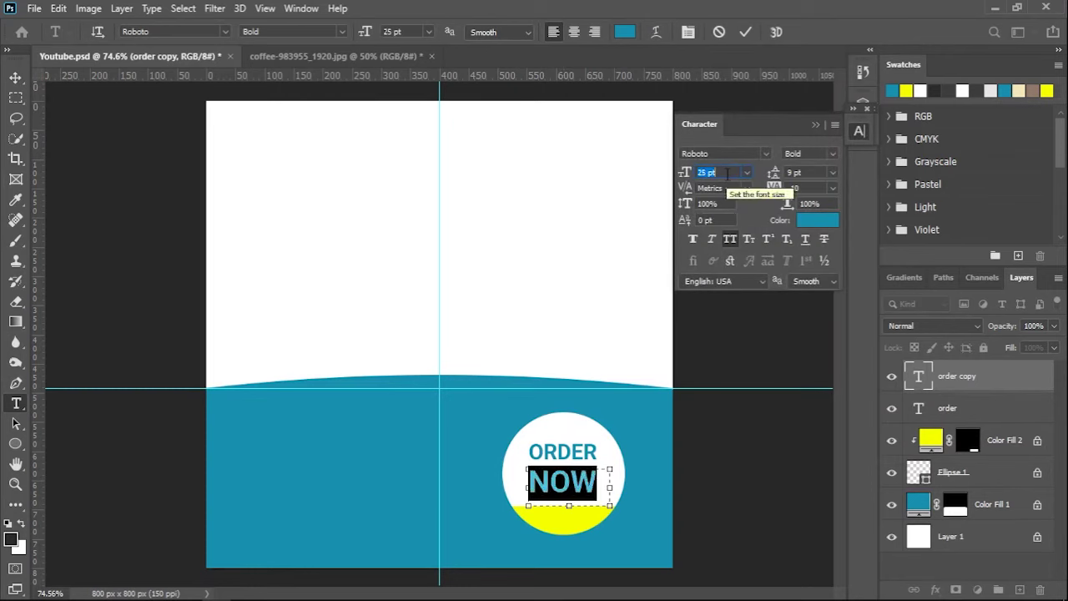
left_click(747, 31)
left_click_drag(557, 480, 558, 472)
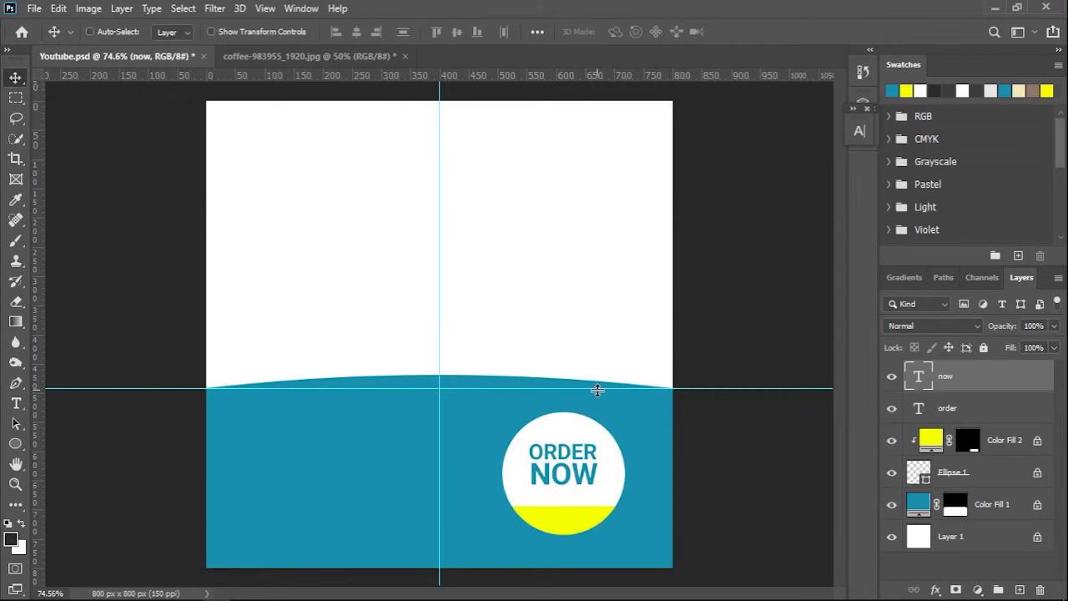
Create a lorem ipsum paragraph on the teal bar's left in white Medium 7 pt, All Caps off
key("t")
left_click_drag(237, 428, 401, 515)
left_click(860, 131)
left_click(833, 153)
left_click(805, 242)
left_click(818, 220)
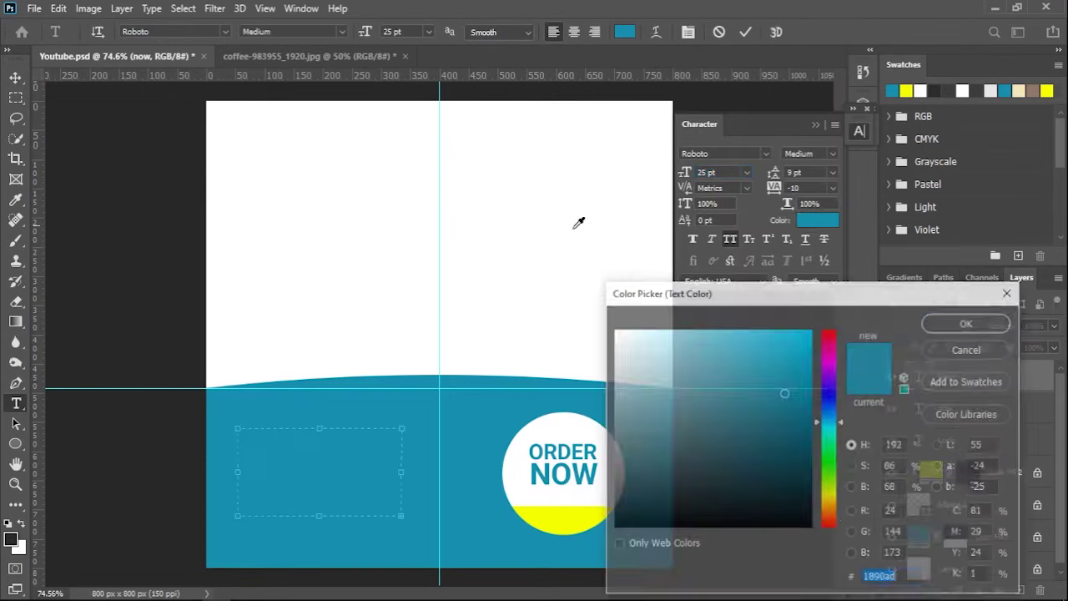
left_click(575, 220)
left_click(902, 322)
scroll(726, 172, "down", 6)
scroll(726, 172, "down", 9)
scroll(726, 172, "down", 3)
left_click(731, 239)
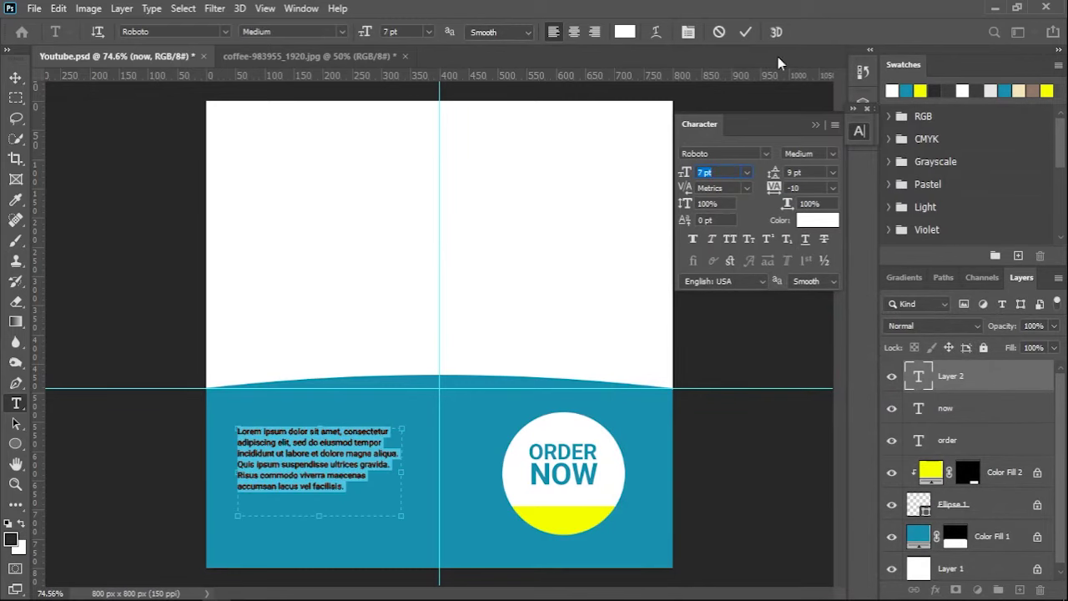
left_click(745, 31)
Move the paragraph slightly right and up into position
key("v")
left_click_drag(340, 449, 359, 438)
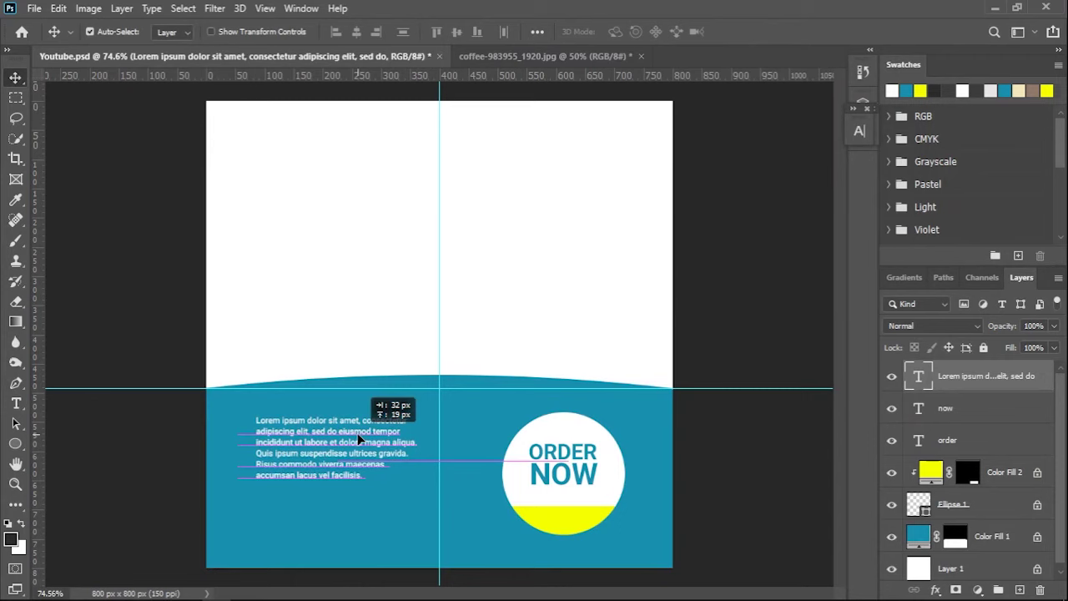
left_click_drag(358, 438, 359, 441)
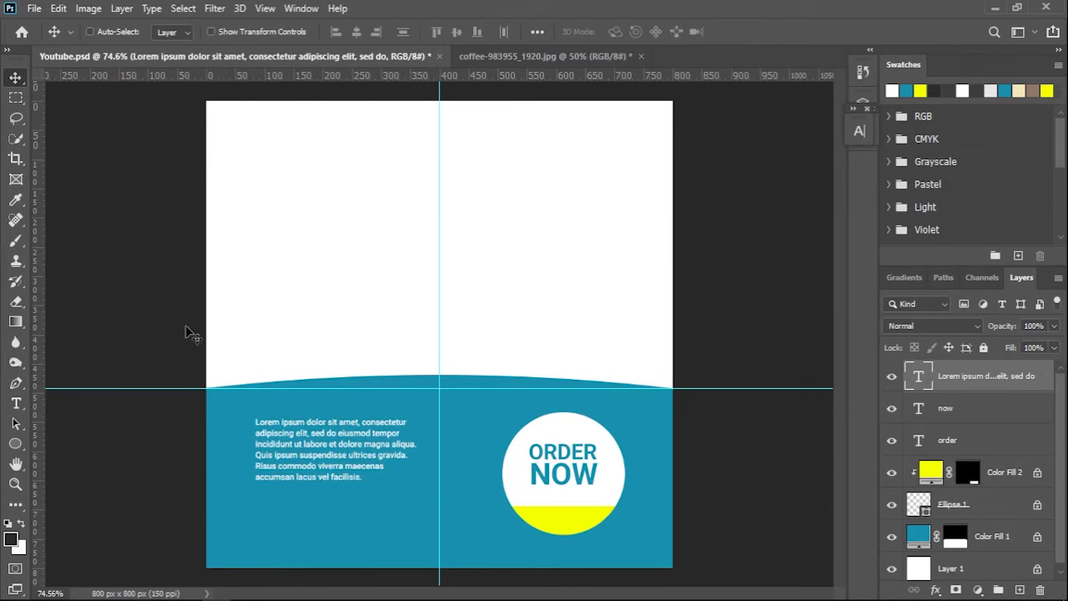
left_click(15, 98)
Fill a 184×50 px area below the paragraph with the circle's yellow, nudged slightly left
left_click_drag(259, 493, 365, 520)
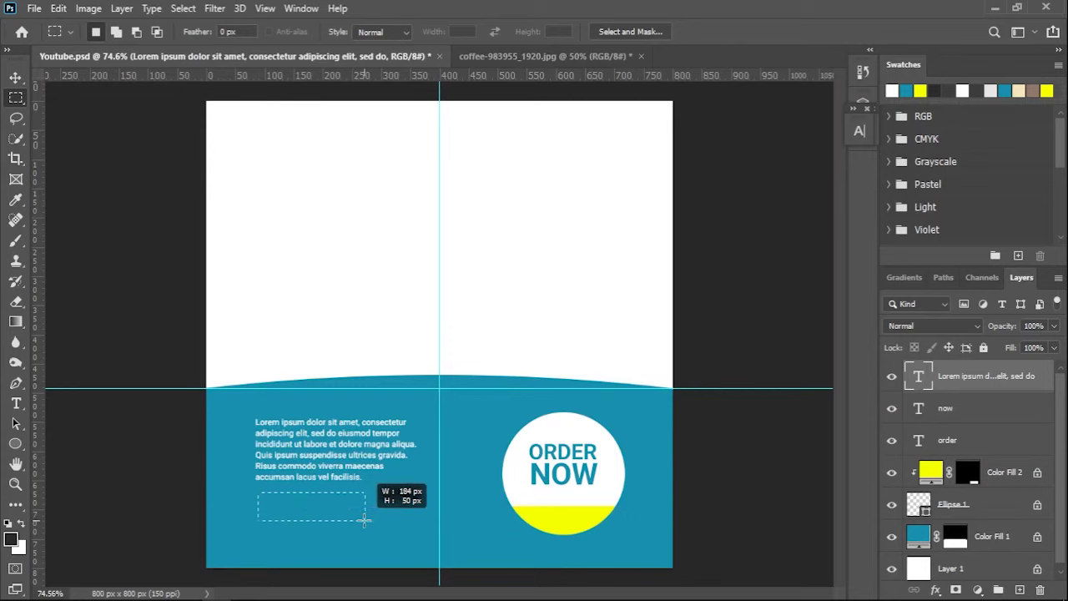
left_click_drag(365, 520, 365, 519)
left_click(979, 591)
left_click(964, 307)
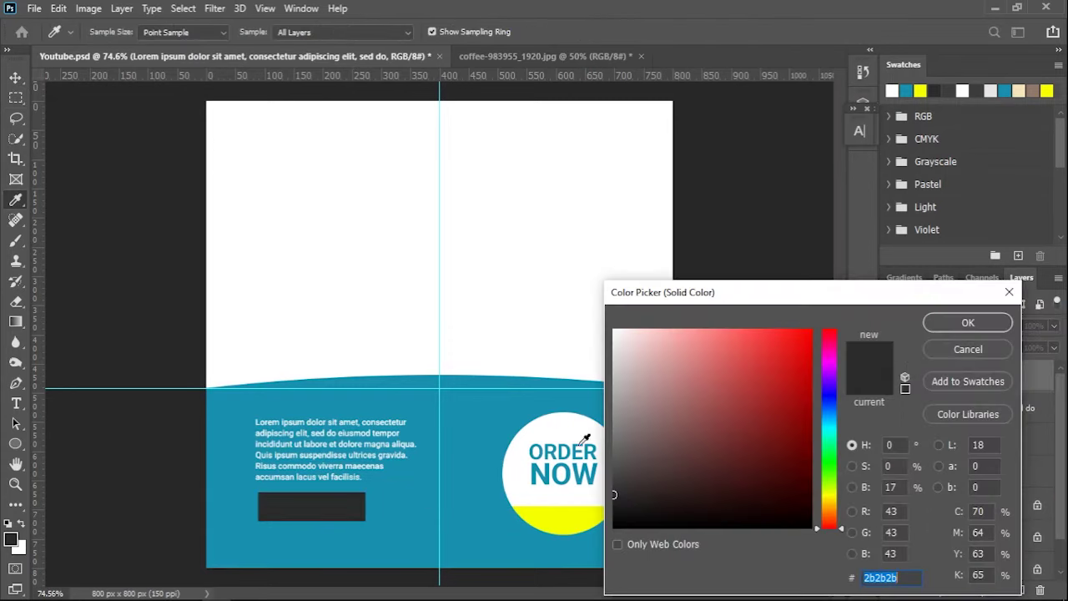
left_click(543, 506)
left_click(936, 326)
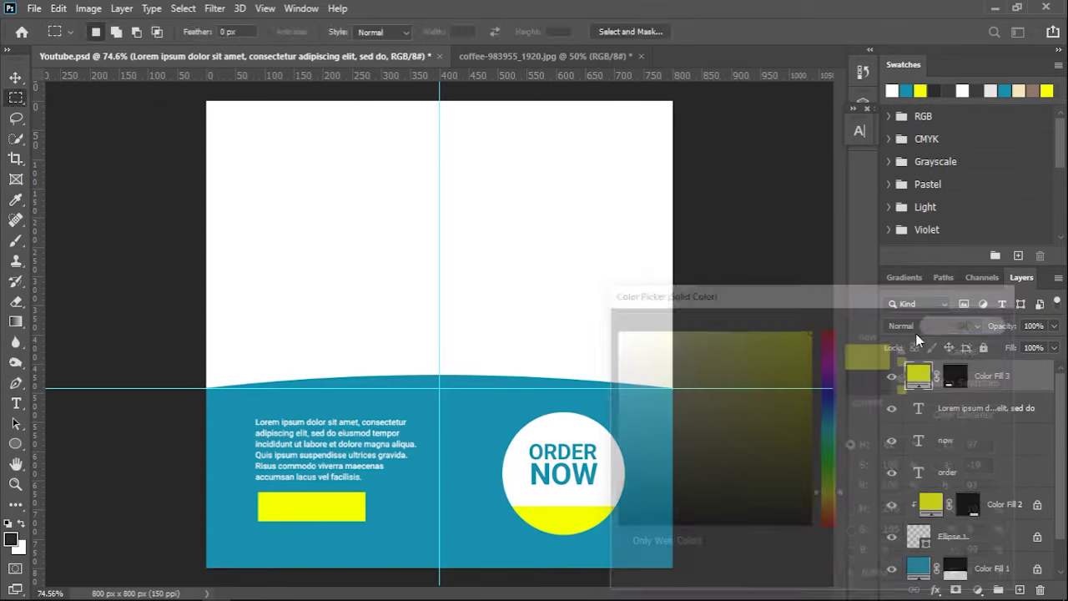
key("v")
left_click_drag(320, 504, 315, 506)
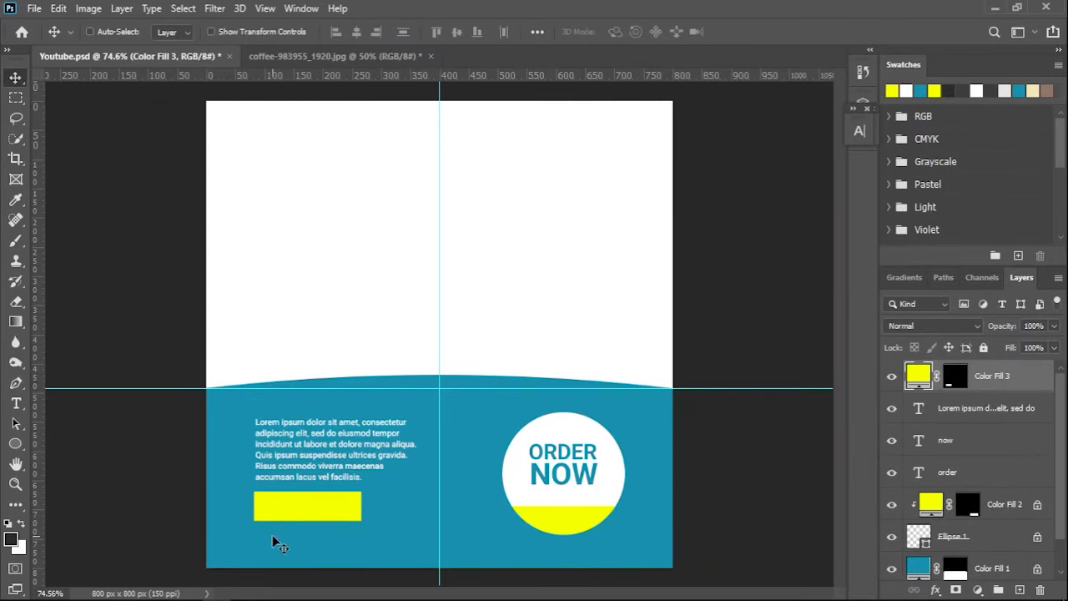
scroll(275, 542, "up", 3)
Add contact us text over the yellow rectangle in teal, 12 pt Bold
key("t")
left_click_drag(273, 468, 488, 527)
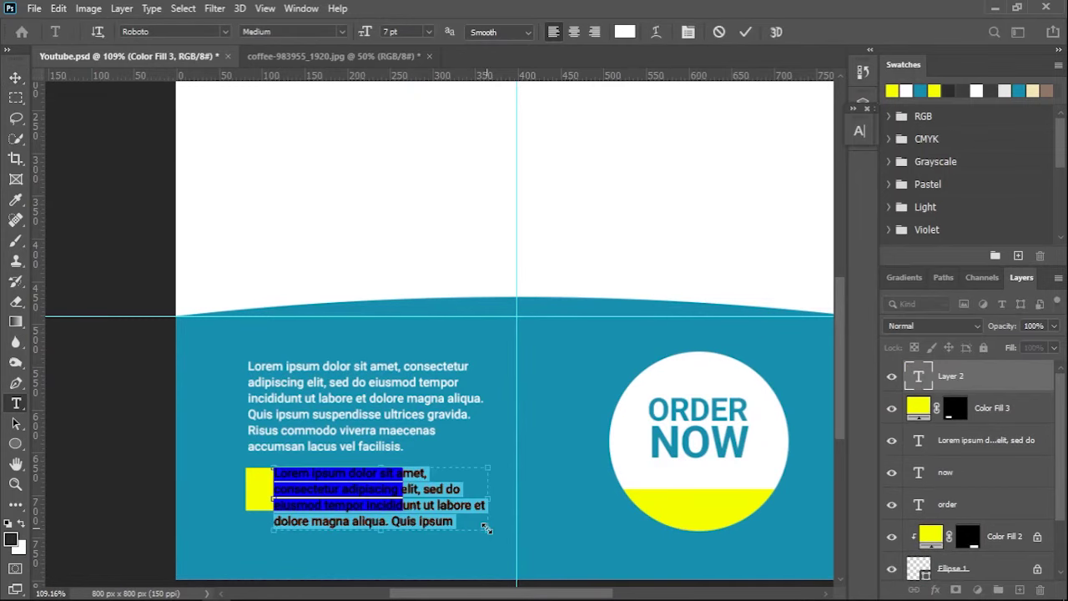
key("BackSpace")
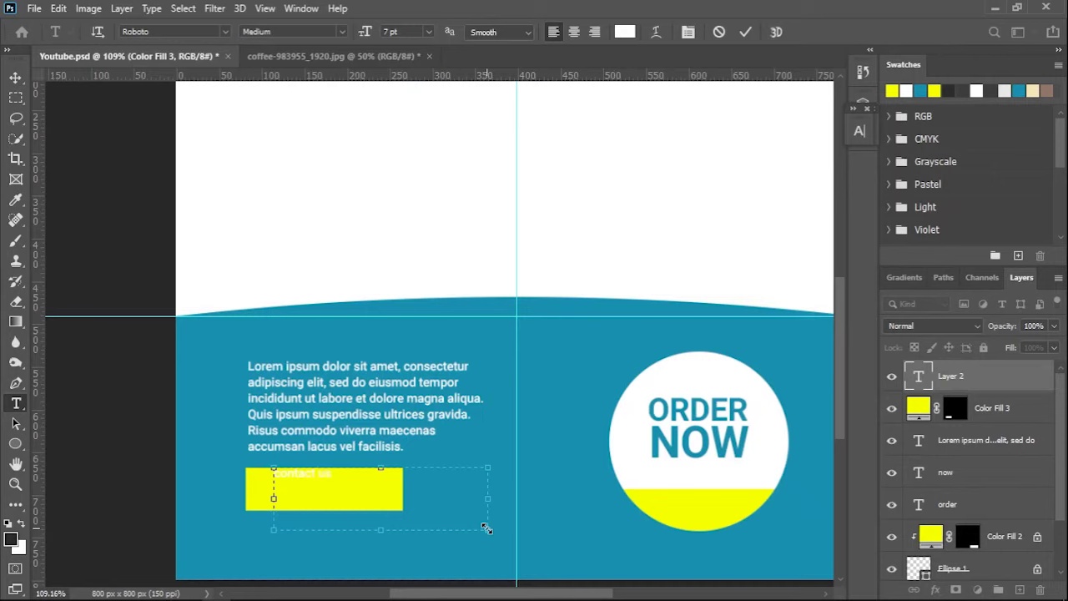
key("ctrl+a")
left_click(625, 32)
left_click(501, 364)
left_click(967, 323)
key("ctrl+t")
left_click(708, 172)
type("10")
key("Return")
key("Up")
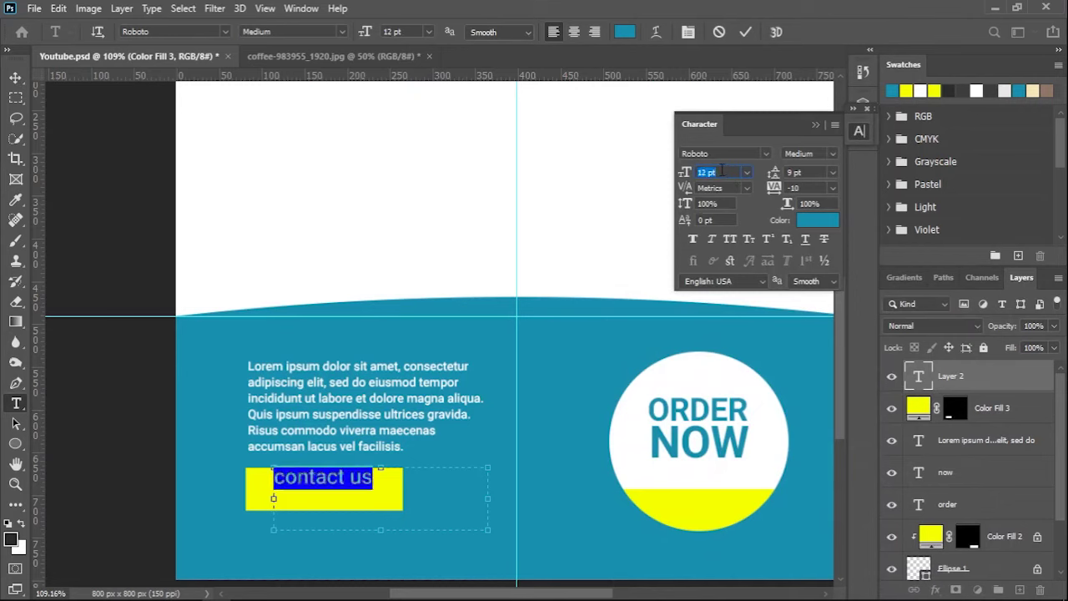
key("Up")
left_click(810, 153)
left_click(802, 269)
left_click(282, 480)
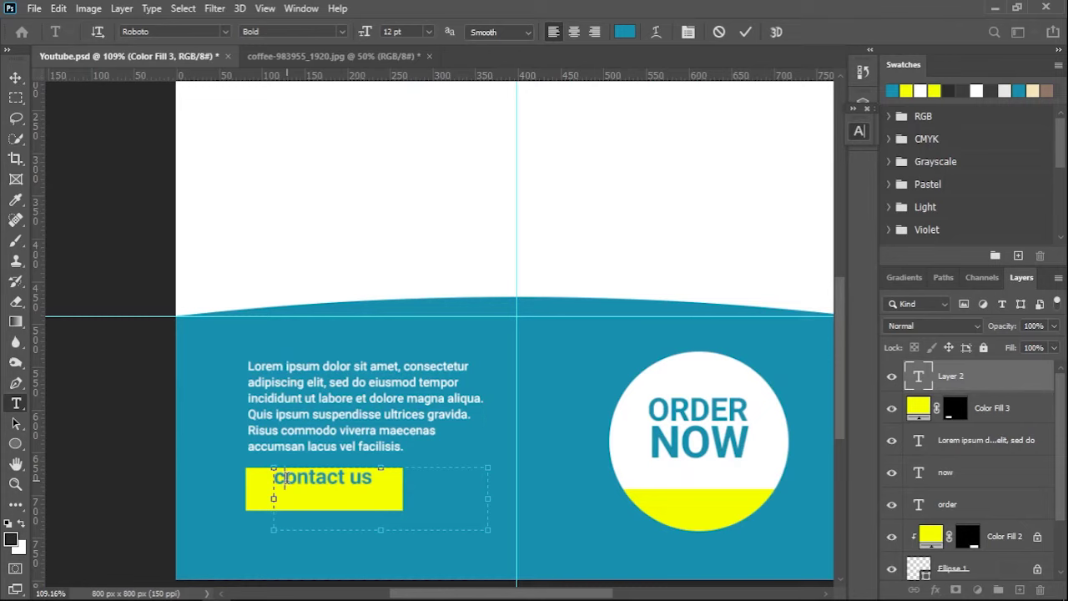
Capitalise it to 'Contact us' and move it down onto the yellow rectangle
key("BackSpace")
type("C")
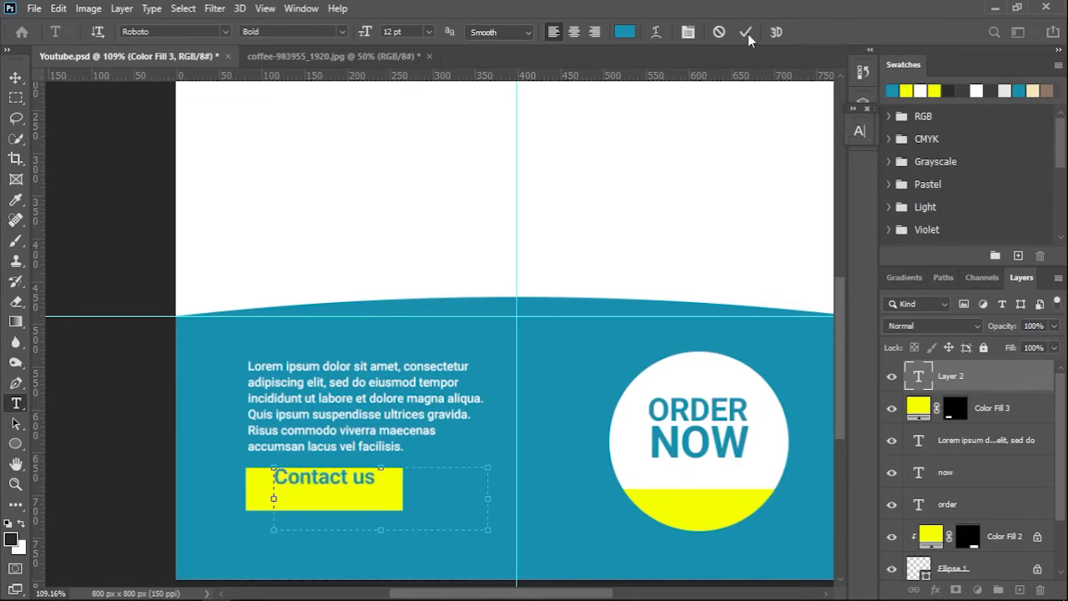
left_click(748, 31)
key("v")
left_click_drag(318, 481, 315, 492)
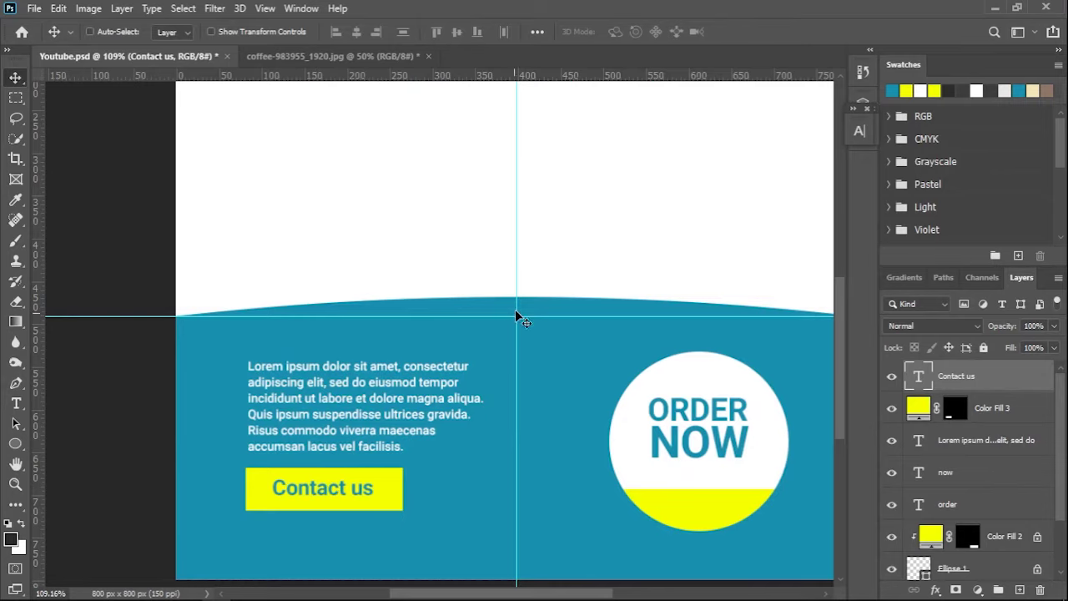
scroll(516, 318, "down", 3)
scroll(513, 314, "down", 2)
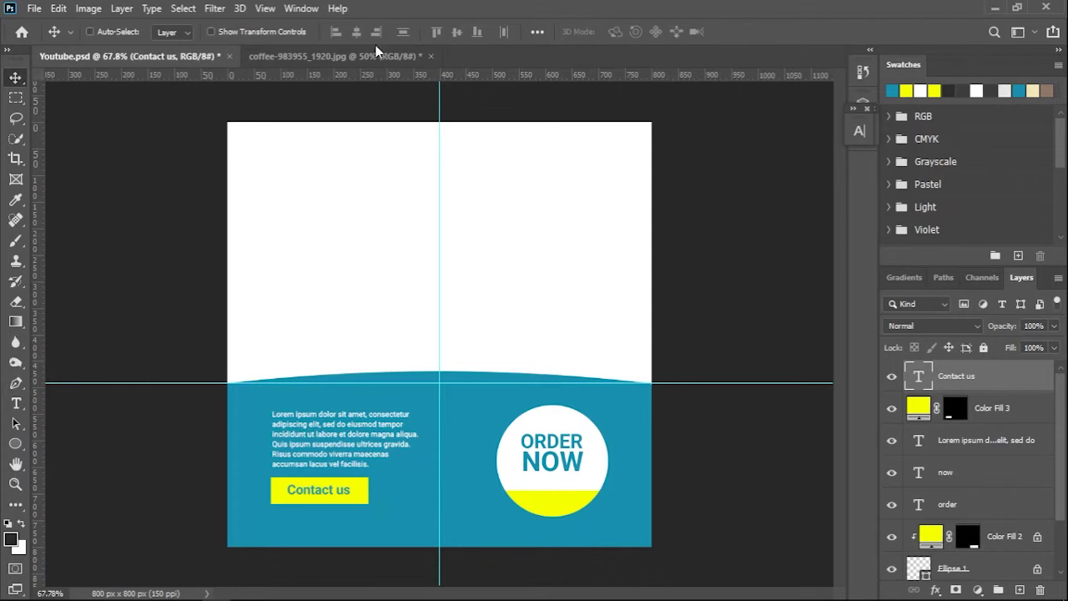
Bring the coffee mug photo into the promo document as Layer 2, just above the white background
left_click(376, 55)
left_click_drag(441, 243, 446, 289)
left_click(525, 272)
mouse_move(408, 248)
left_mouse_down()
mouse_move(290, 167)
mouse_move(469, 343)
left_mouse_up()
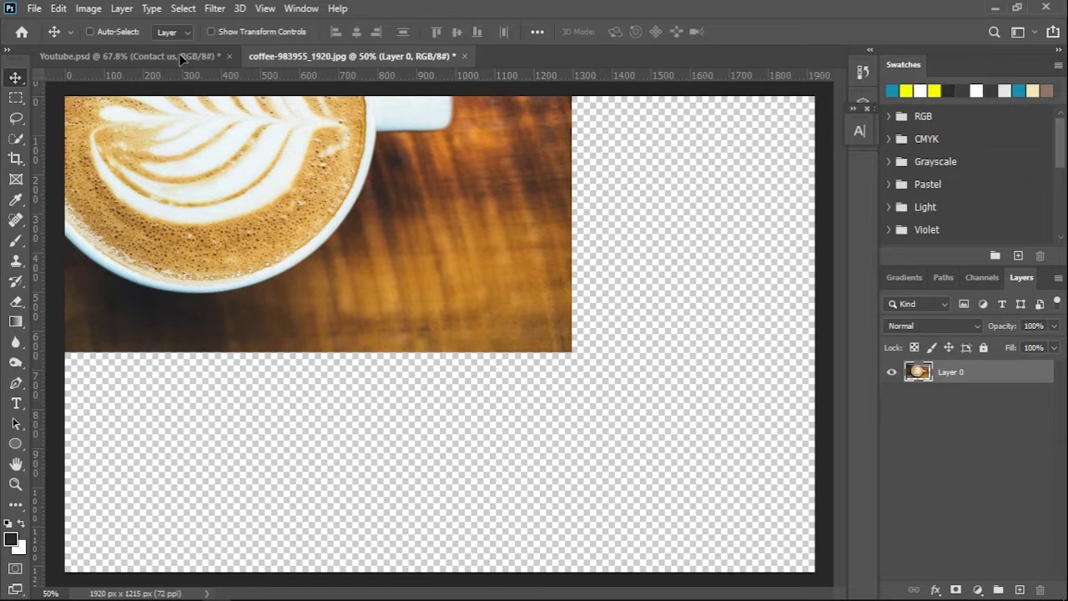
scroll(468, 349, "down", 3)
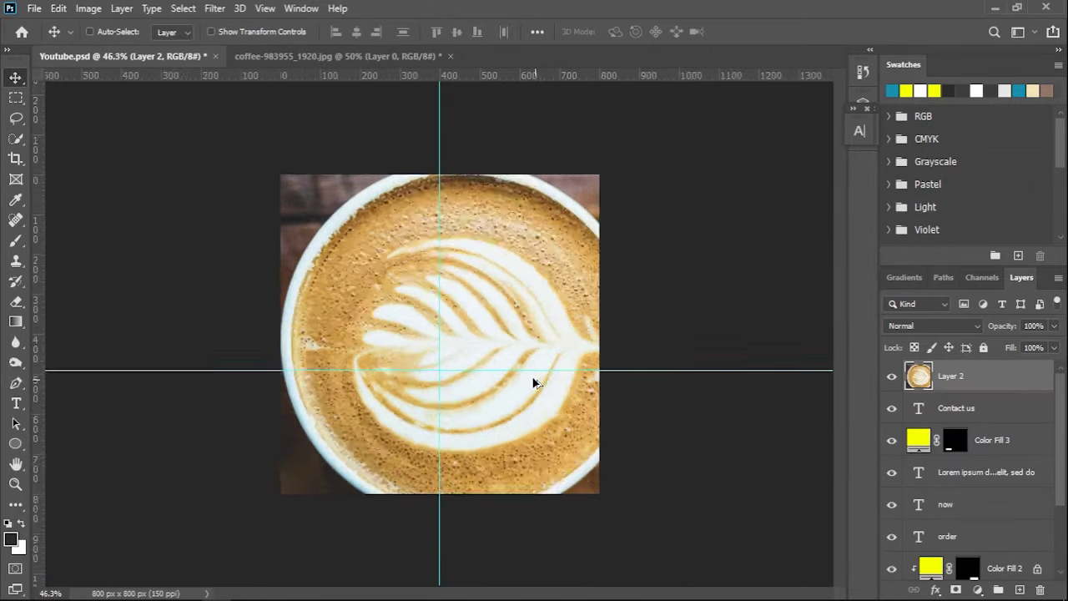
scroll(534, 376, "down", 2)
left_click_drag(1026, 381, 1021, 493)
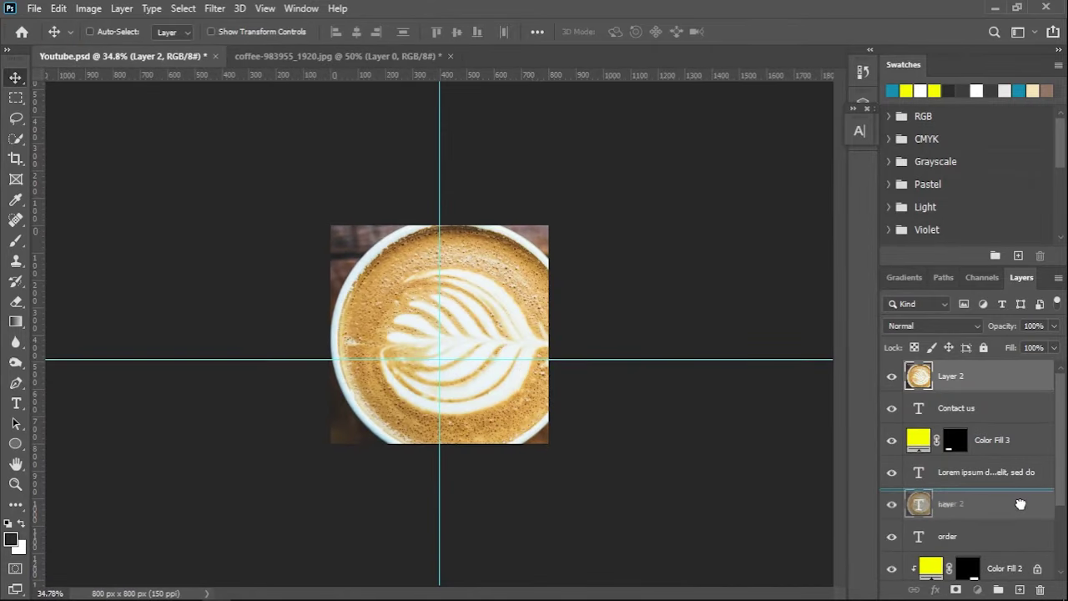
scroll(997, 438, "down", 2)
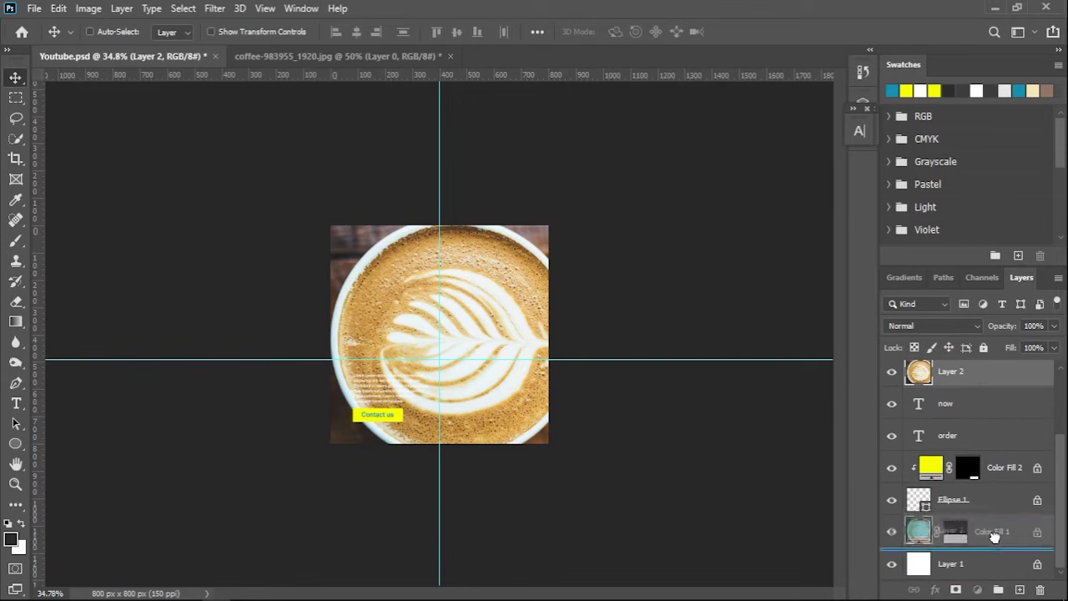
left_click_drag(993, 408, 996, 551)
Scale the photo to about 49% and position it across the square's top
key("ctrl+t")
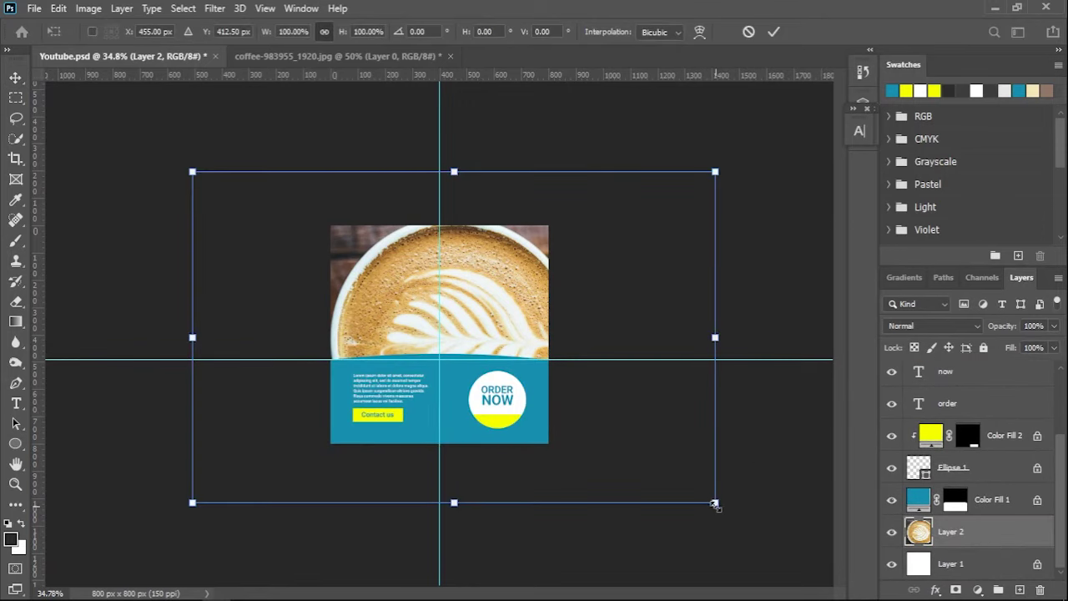
left_click_drag(715, 504, 521, 379)
left_click_drag(465, 302, 534, 333)
left_click_drag(262, 405, 317, 373)
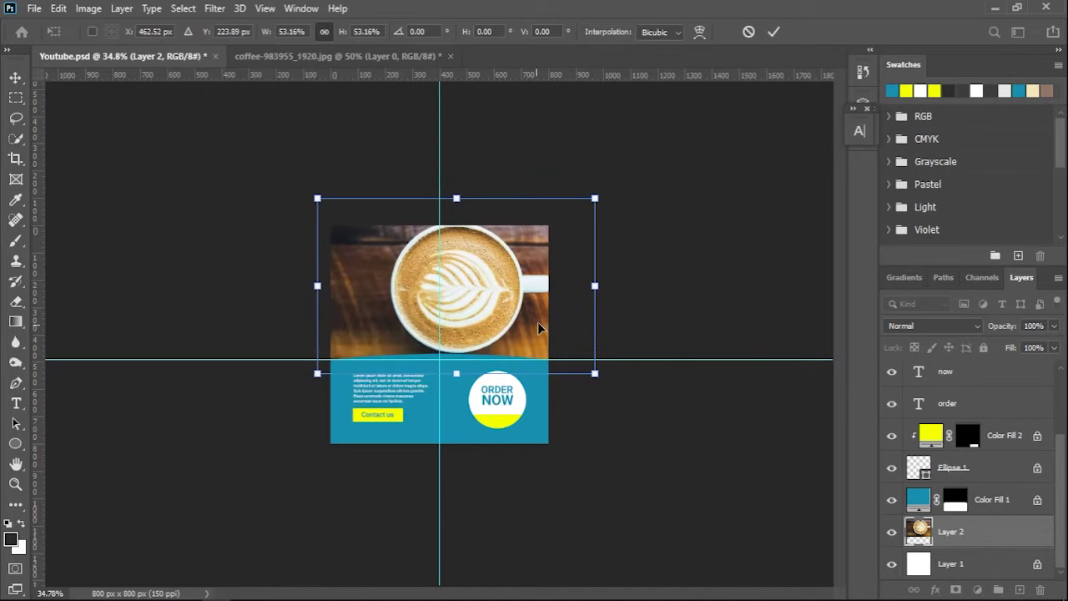
left_click_drag(594, 285, 571, 288)
left_click_drag(480, 268, 513, 288)
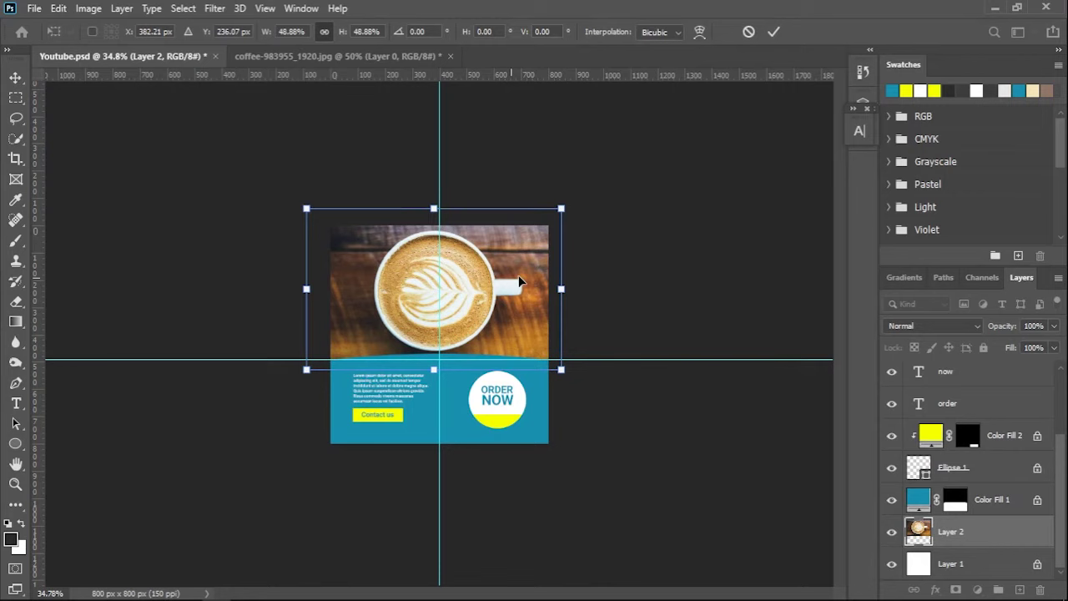
left_click(774, 32)
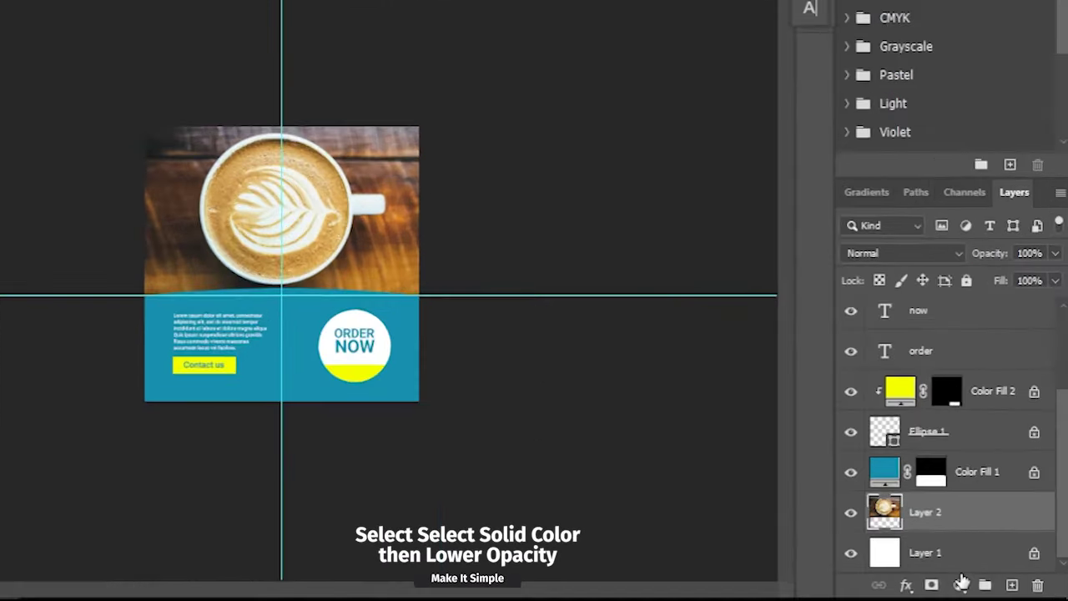
Add a dark Solid Color fill layer over the mug photo at 40% opacity
left_click(978, 590)
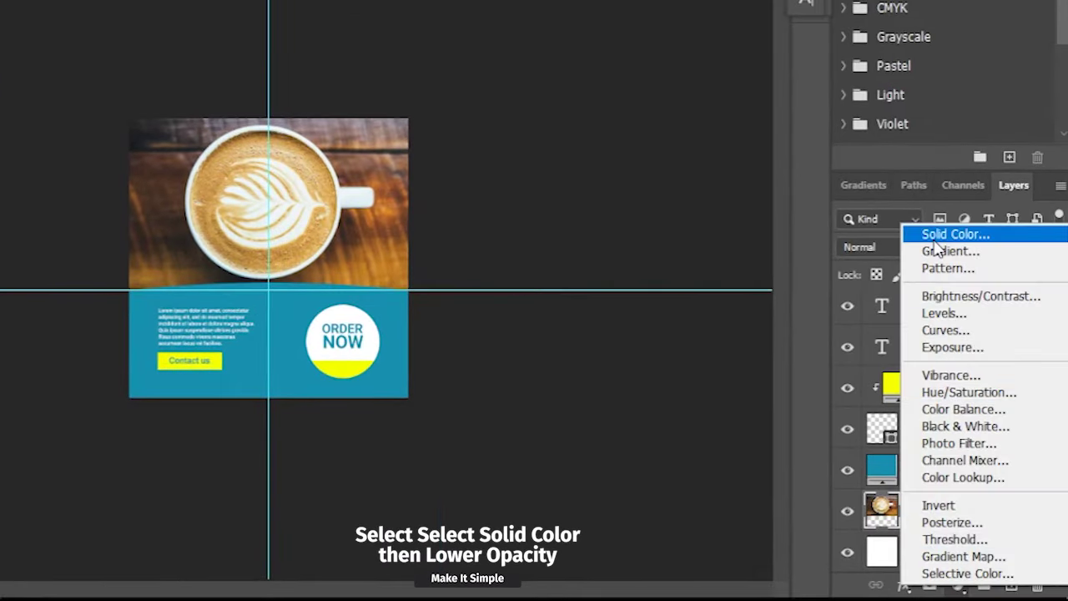
left_click(978, 317)
left_click(902, 241)
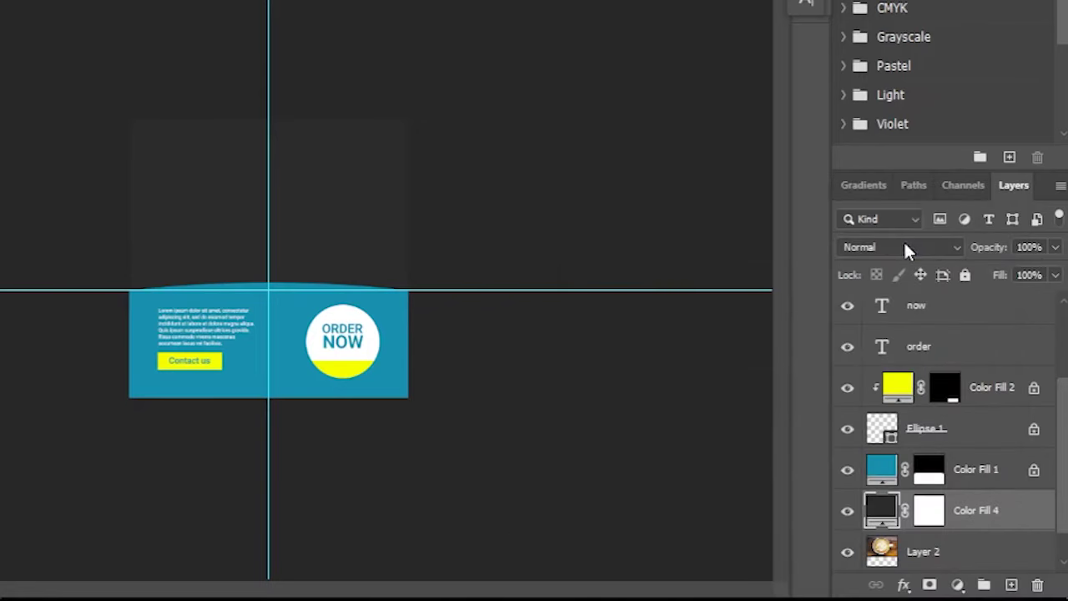
left_click(1053, 249)
left_click_drag(1056, 273, 1002, 276)
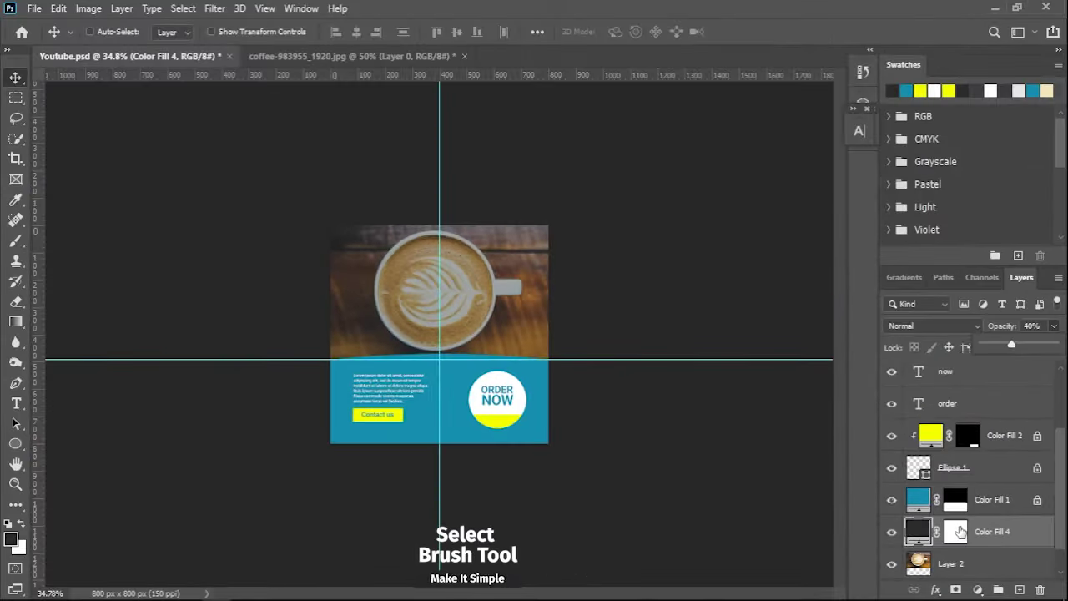
Paint black on the fill's mask with a soft 300 px brush to keep the cup bright
left_click(958, 531)
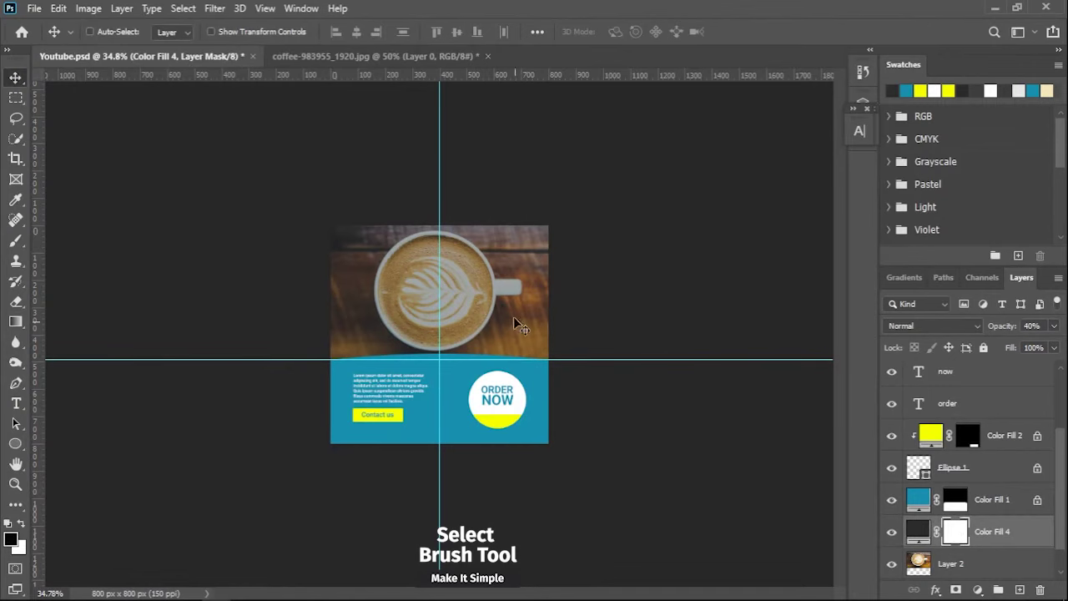
key("b")
right_click(432, 290)
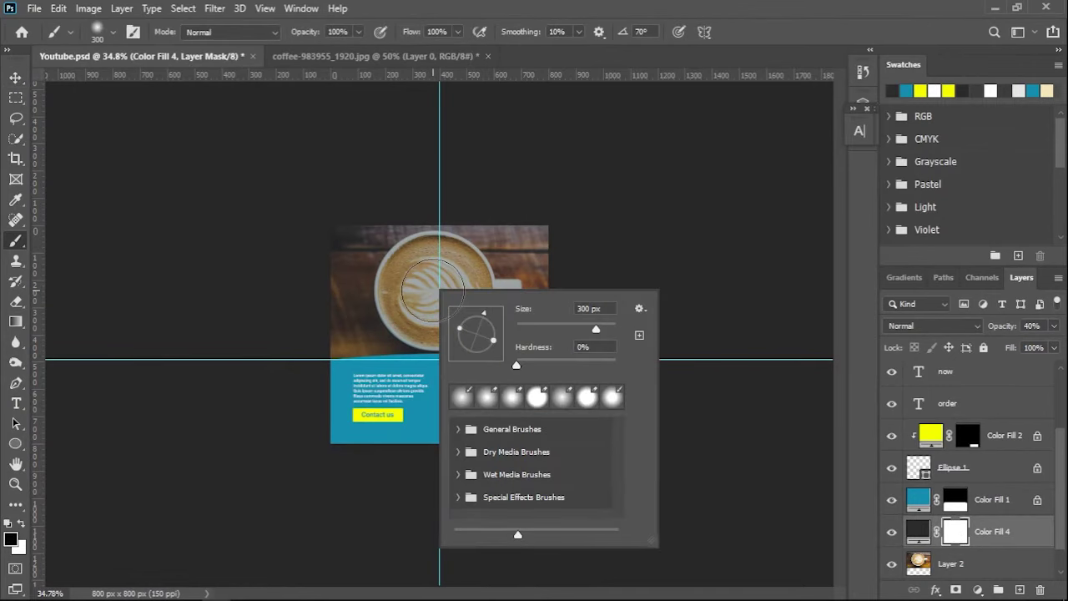
left_click_drag(432, 290, 426, 306)
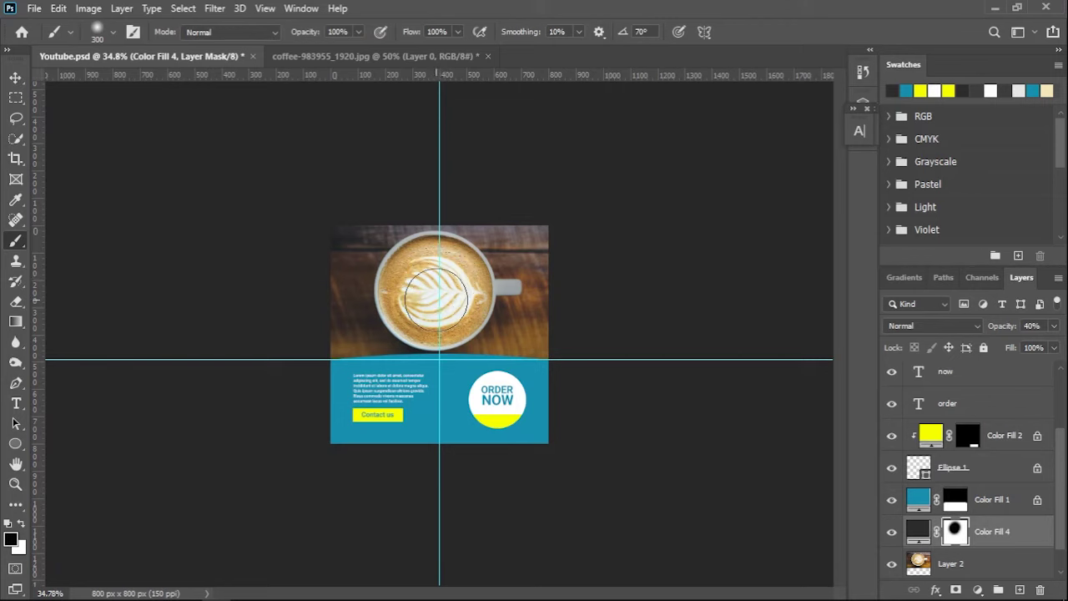
Hide the cyan guides
key("v")
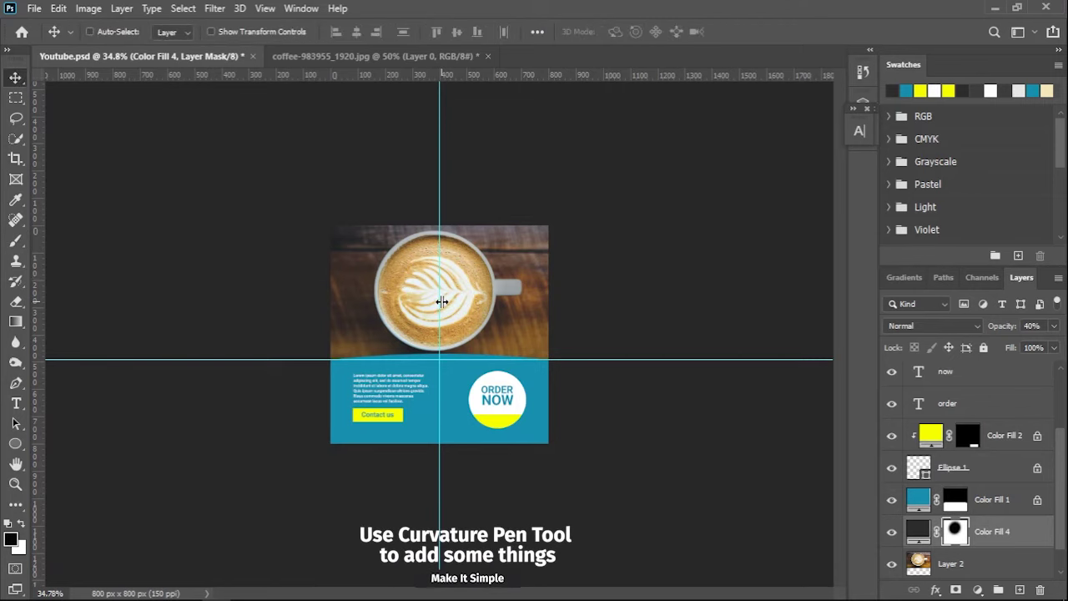
key("ctrl+apostrophe")
key("ctrl+apostrophe")
key("ctrl+semicolon")
scroll(448, 328, "up", 3)
scroll(447, 328, "up", 2)
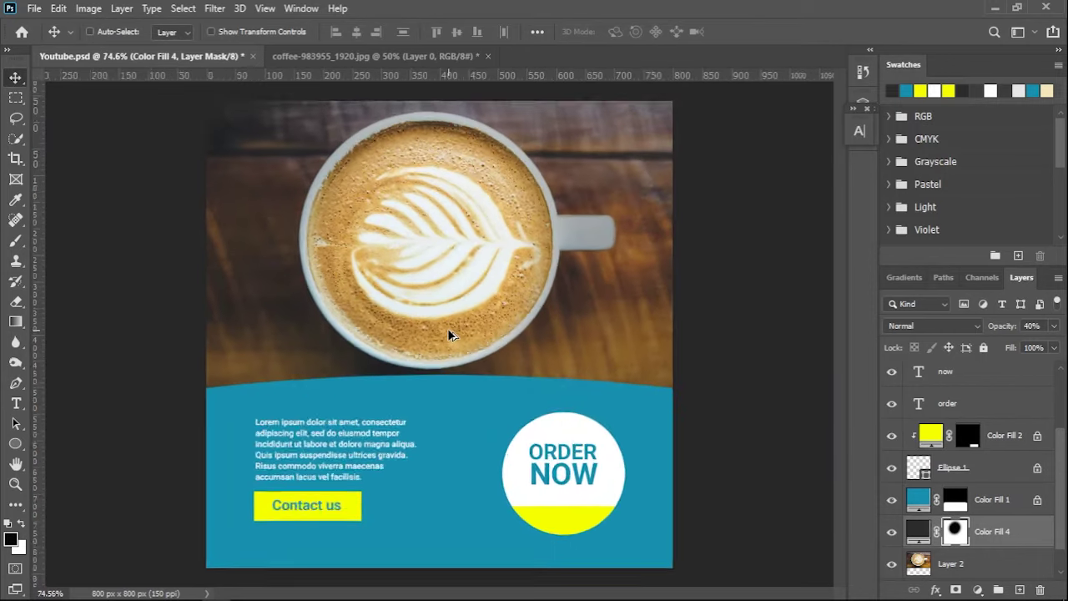
scroll(447, 328, "up", 2)
scroll(447, 329, "up", 3)
scroll(447, 329, "down", 1)
scroll(447, 329, "up", 3)
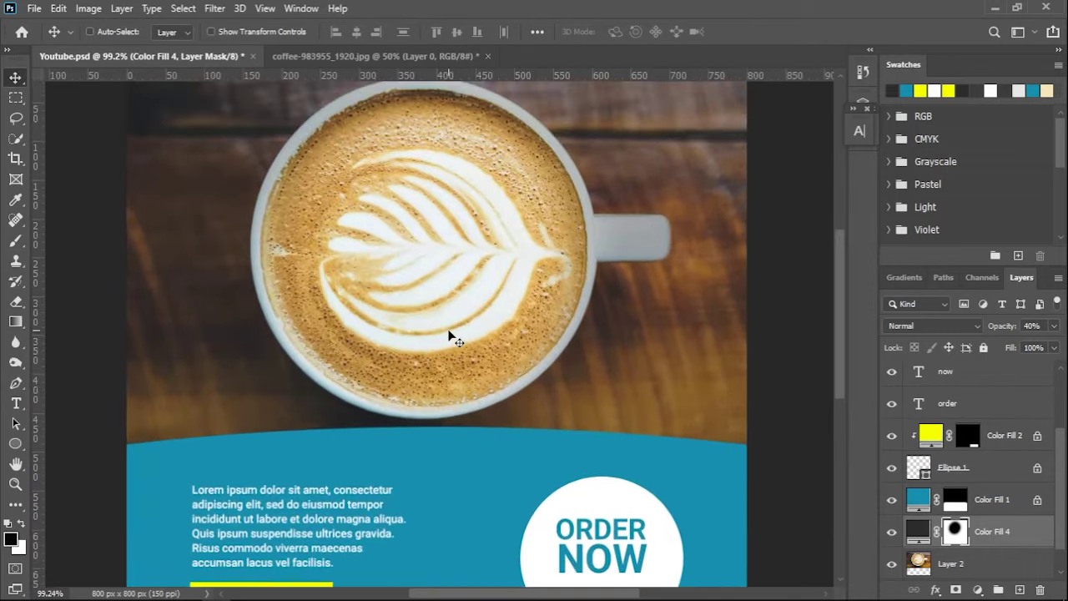
scroll(448, 329, "up", 1)
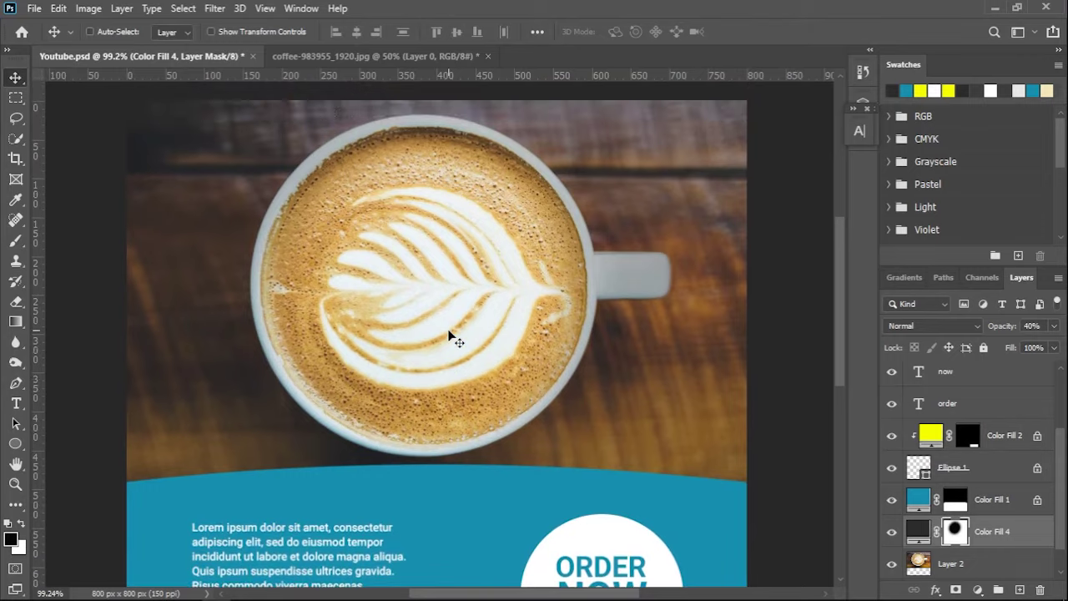
Draw a crescent path along the mug's left side with the Curvature Pen and make it a selection
left_click(15, 383)
left_click(75, 415)
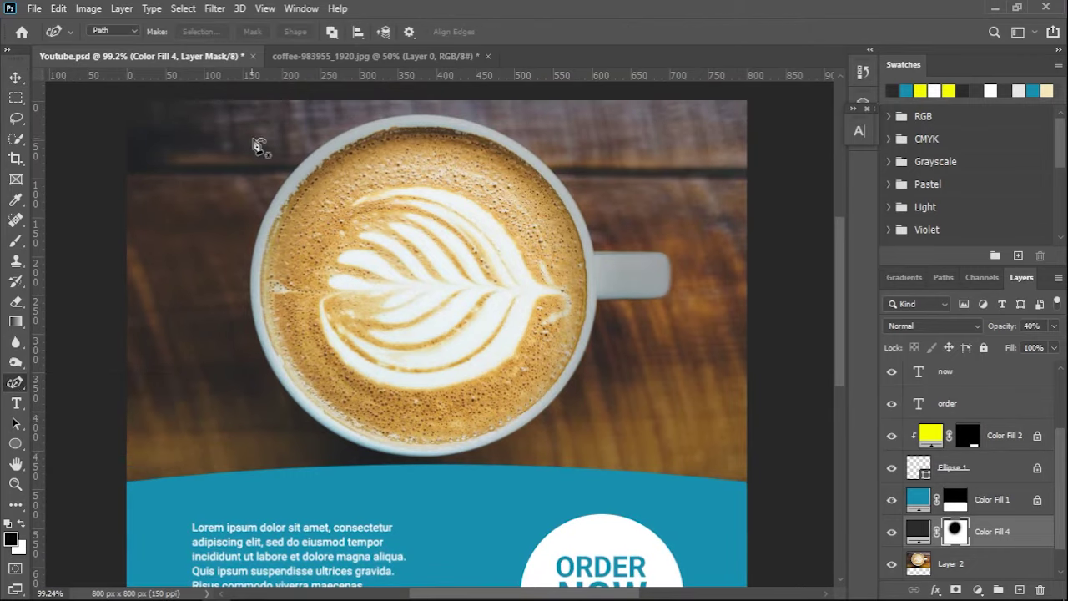
left_click(248, 142)
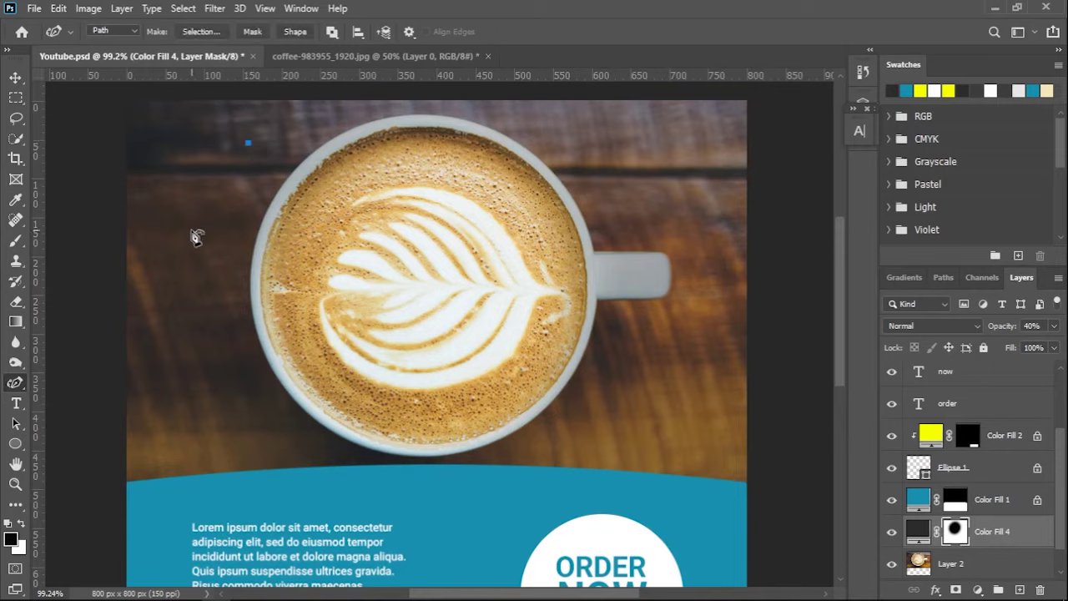
left_click(197, 272)
left_click(250, 395)
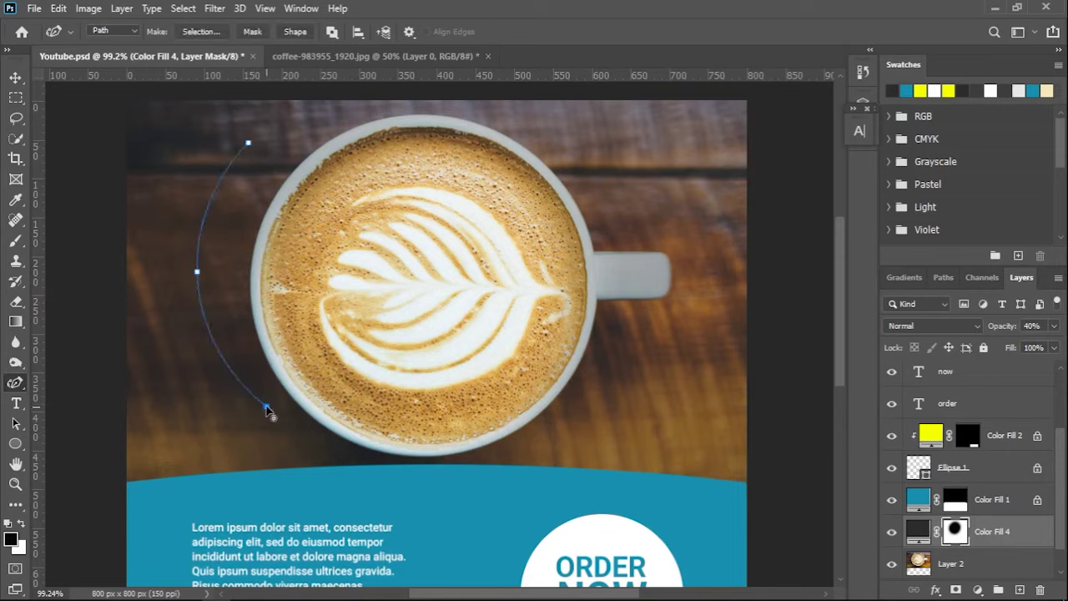
left_click(213, 272)
left_click(248, 145)
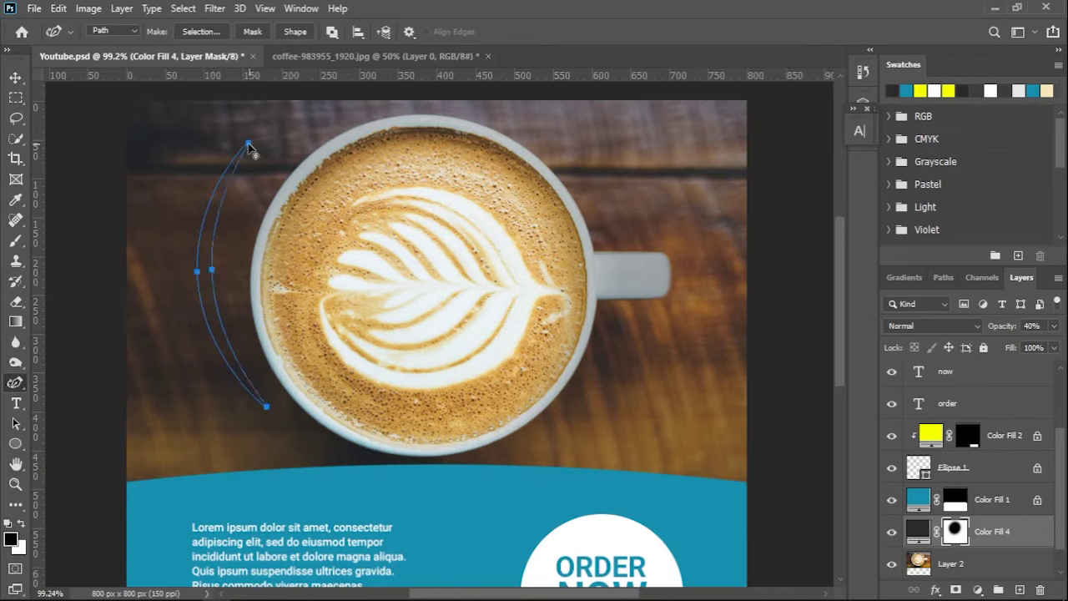
right_click(222, 196)
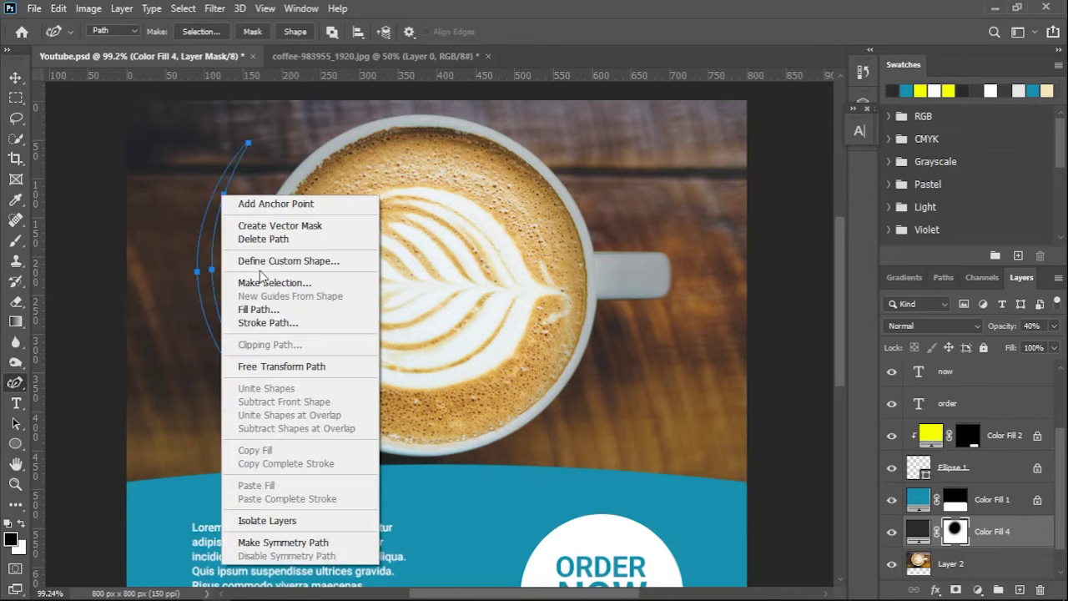
left_click(266, 283)
left_click(611, 150)
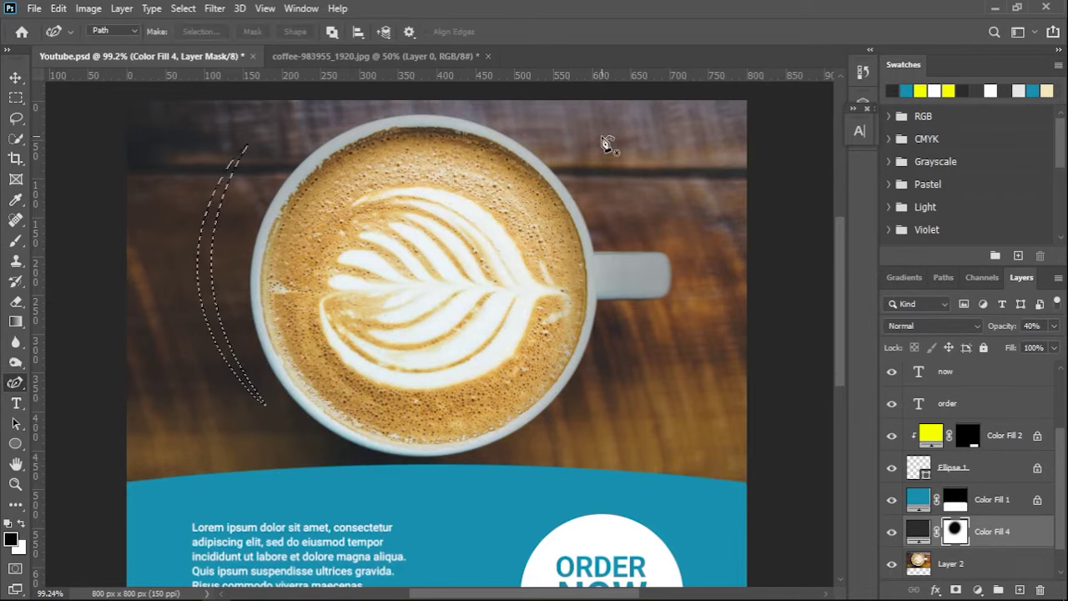
Fill the crescent with teal 1890ad sampled from the bottom bar and nudge it into place
left_click(979, 591)
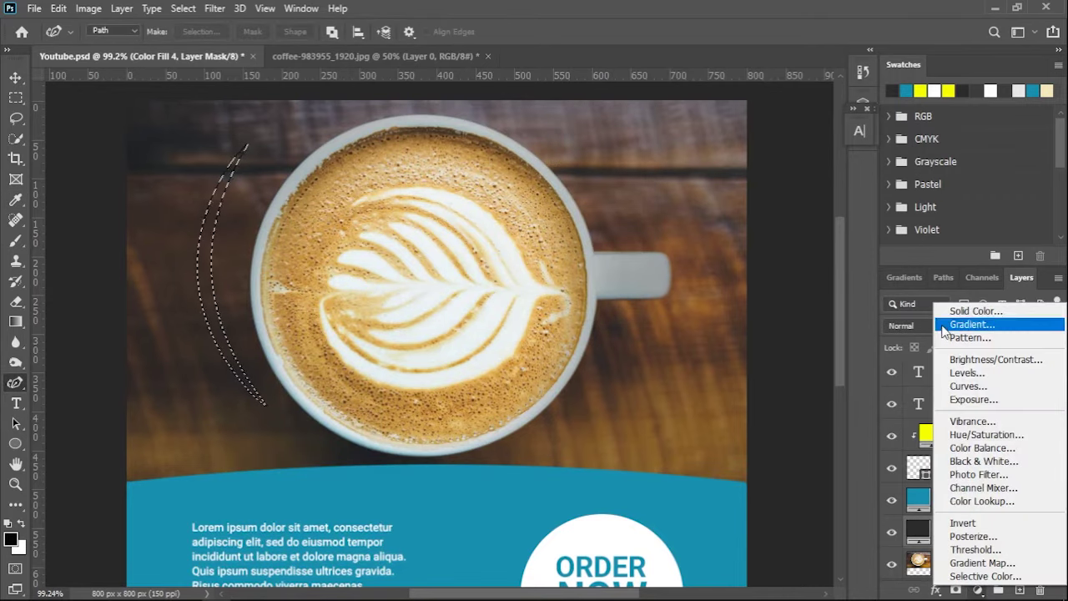
left_click(972, 310)
left_click(520, 481)
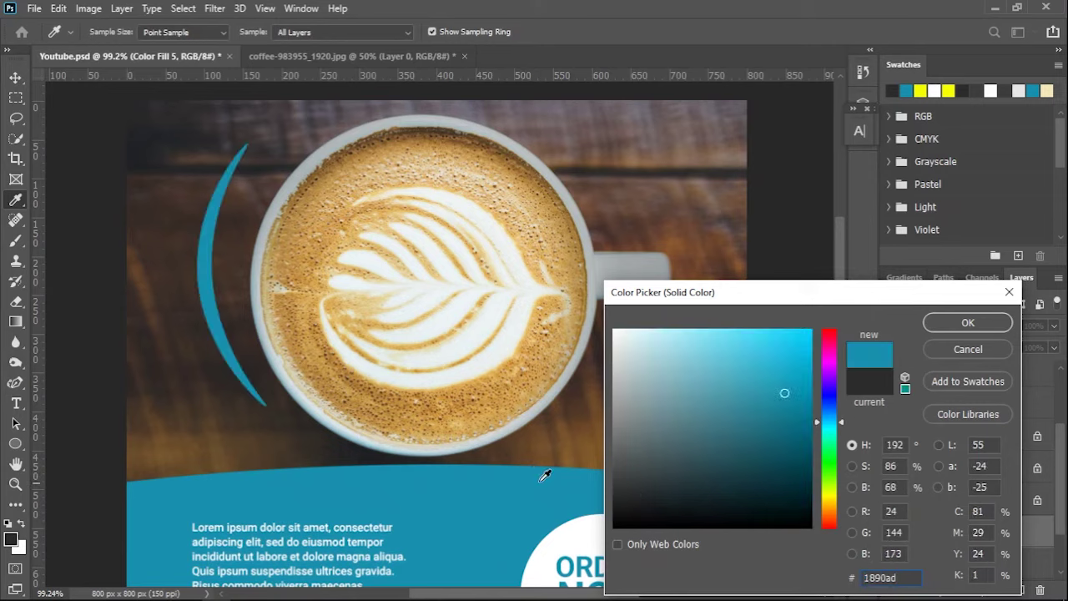
left_click(965, 322)
key("v")
left_click_drag(198, 254, 214, 270)
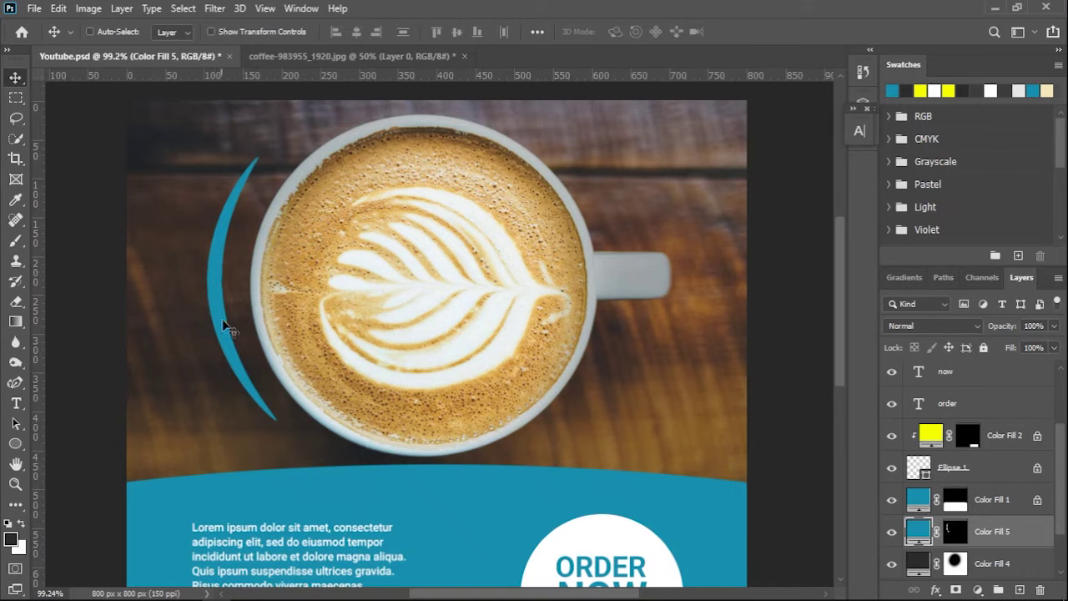
Draw a second crescent path around the mug's lower right with the Curvature Pen and make it a selection
key("p")
key("shift+p")
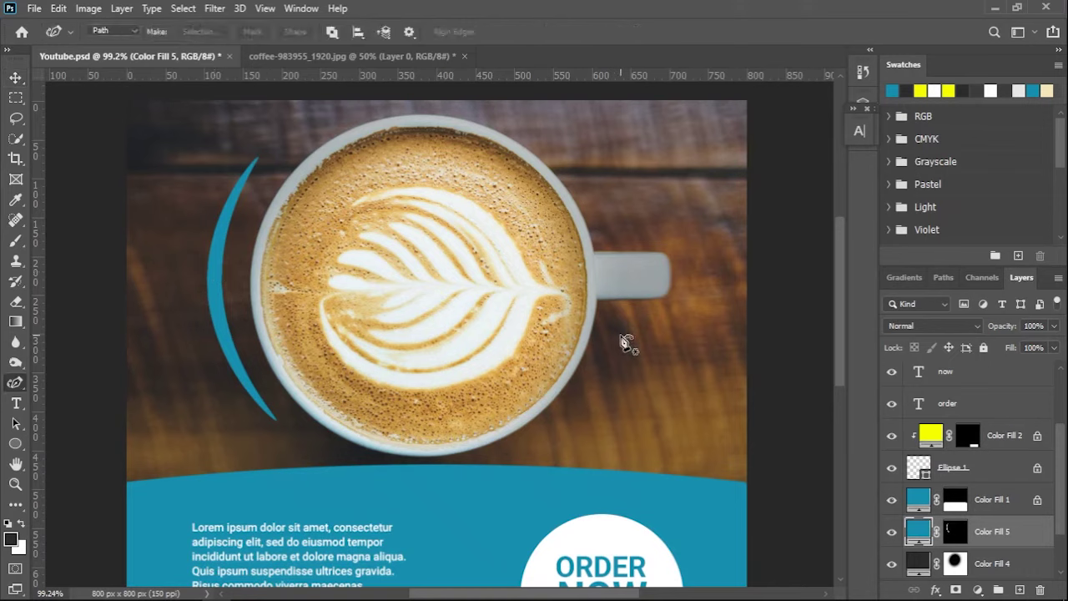
left_click(617, 313)
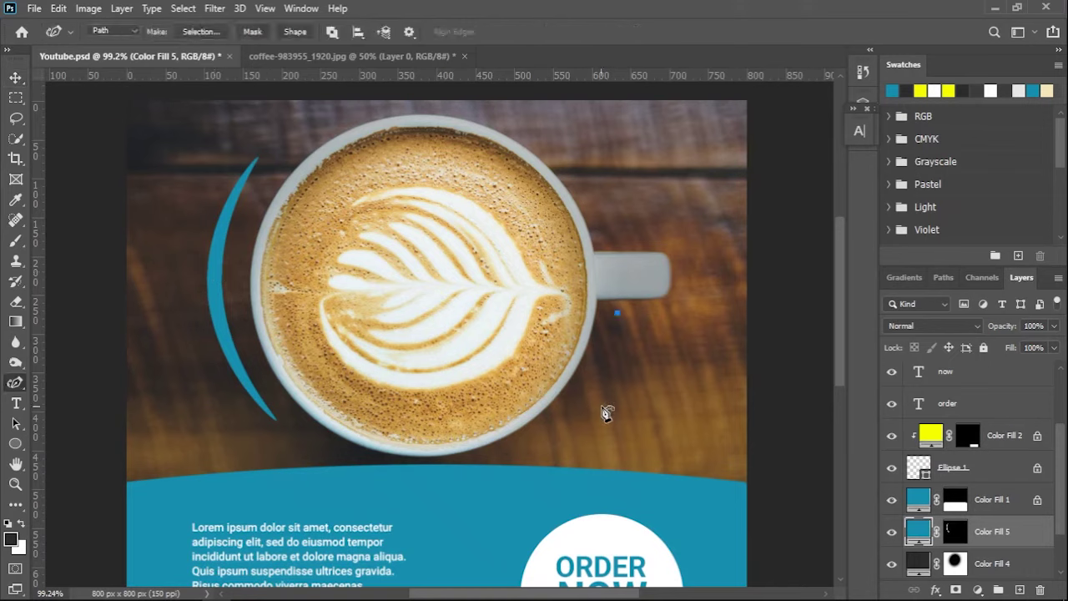
left_click(546, 433)
left_click(536, 439)
left_click(590, 391)
right_click(619, 358)
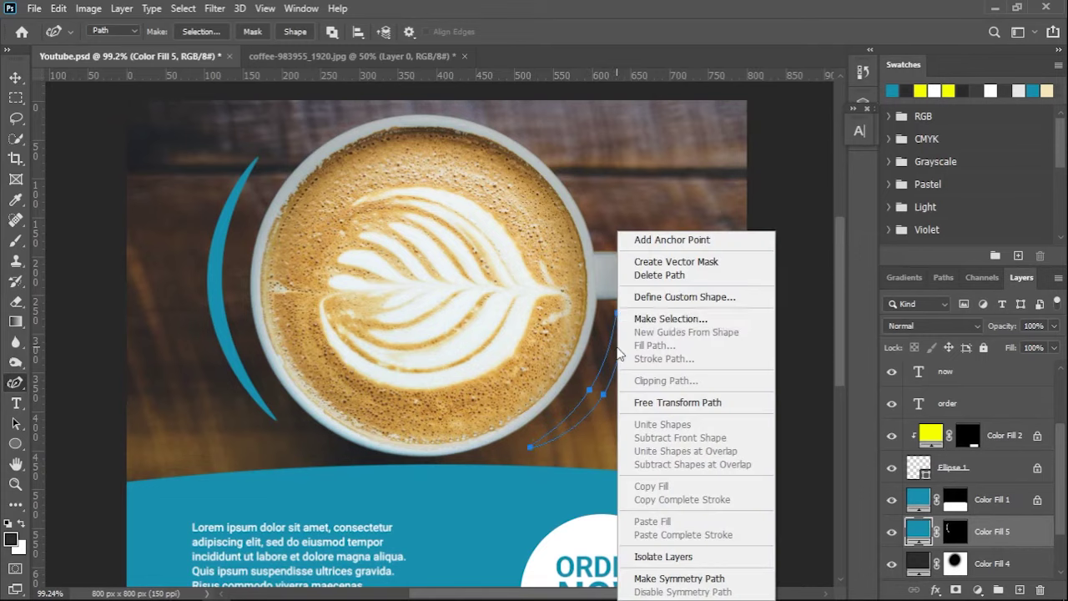
left_click(657, 320)
left_click(626, 155)
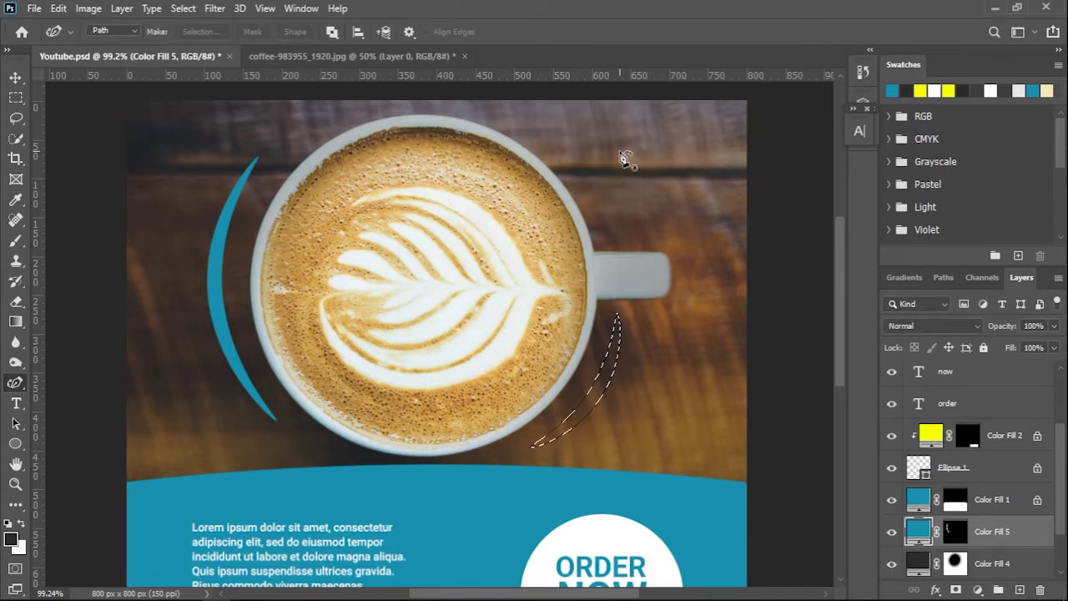
Fill the second crescent with white from the ORDER NOW circle and fit the design on screen
left_click(978, 590)
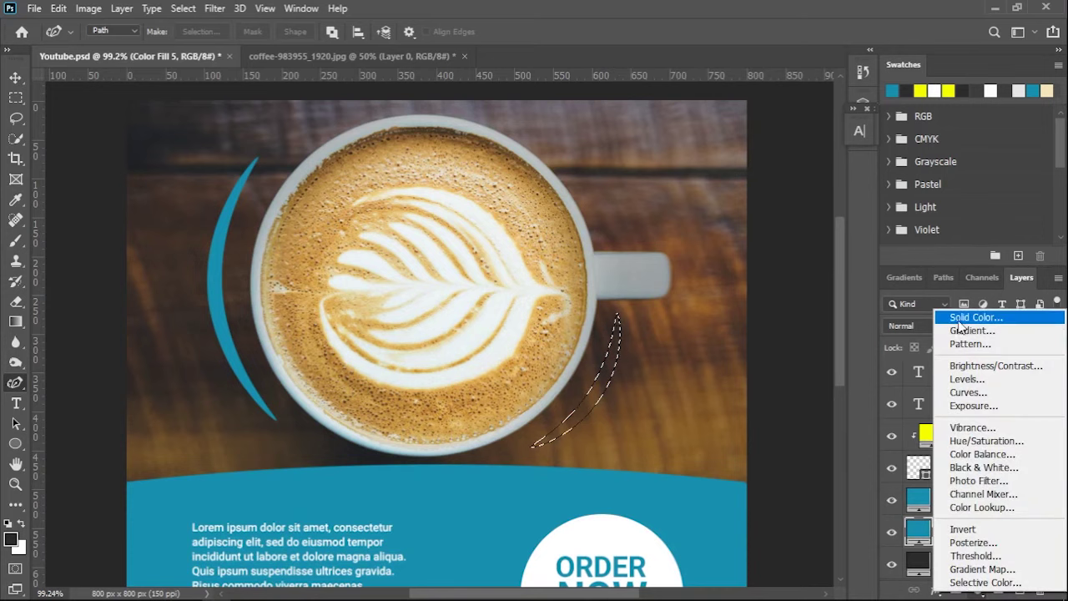
left_click(967, 315)
left_click(550, 558)
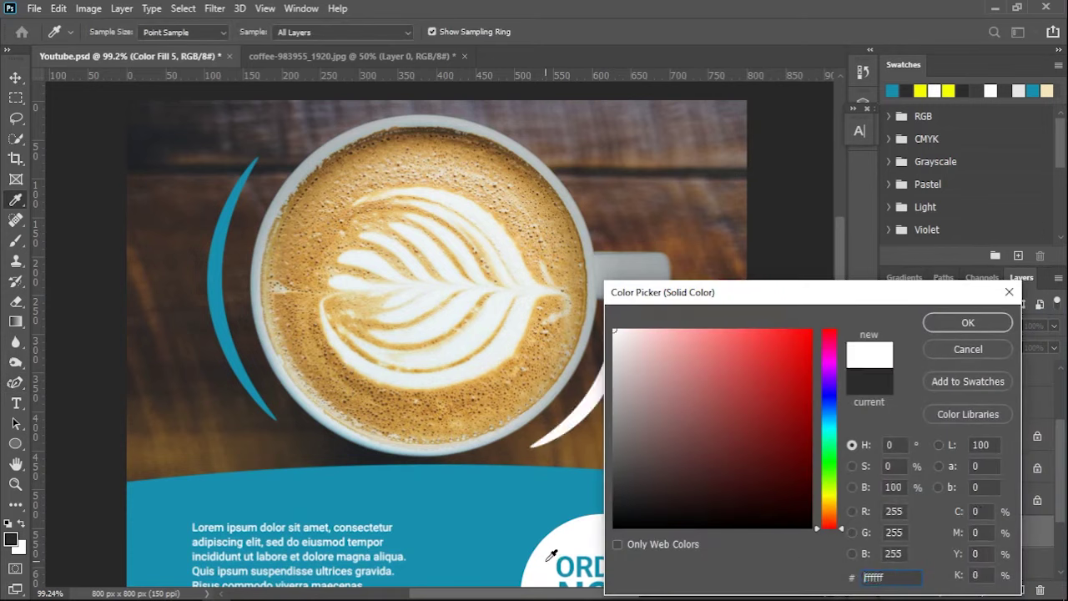
left_click(969, 322)
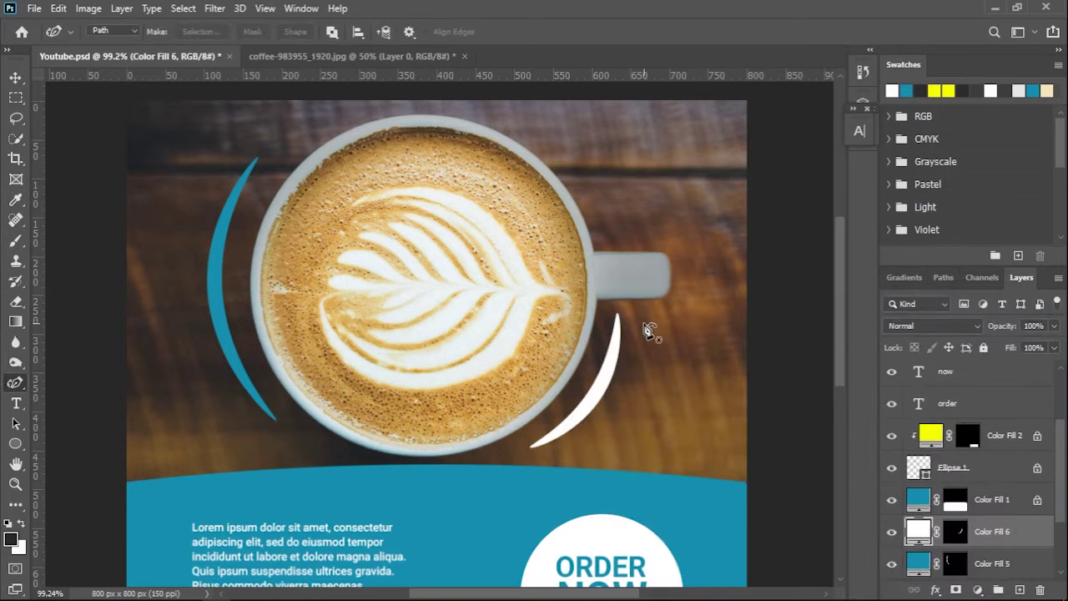
key("v")
key("ctrl+0")
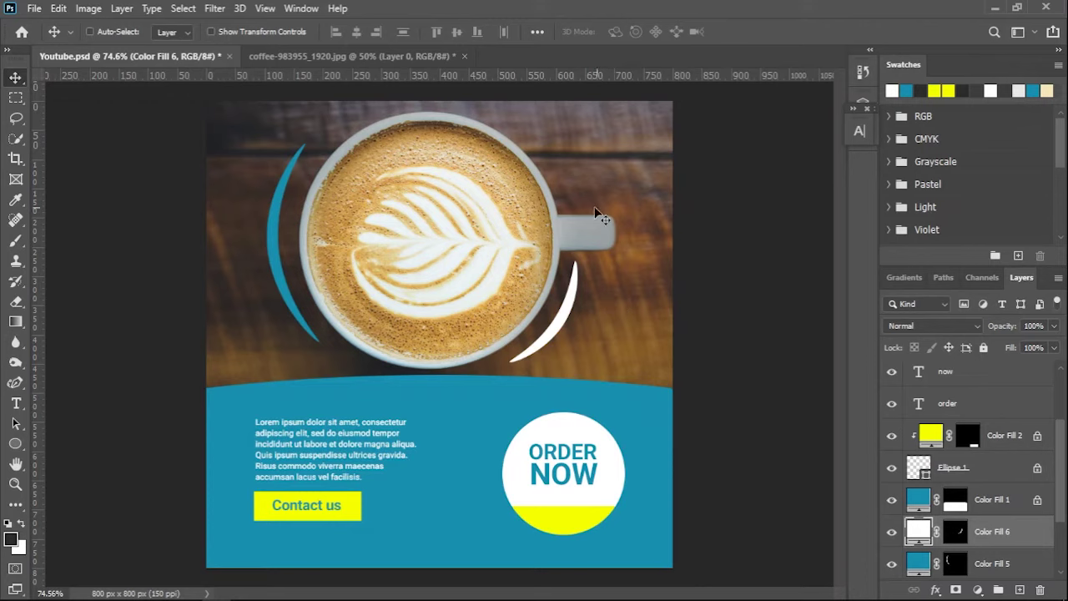
Add the 'Your Company' text box at the top right in white (ffffff)
key("t")
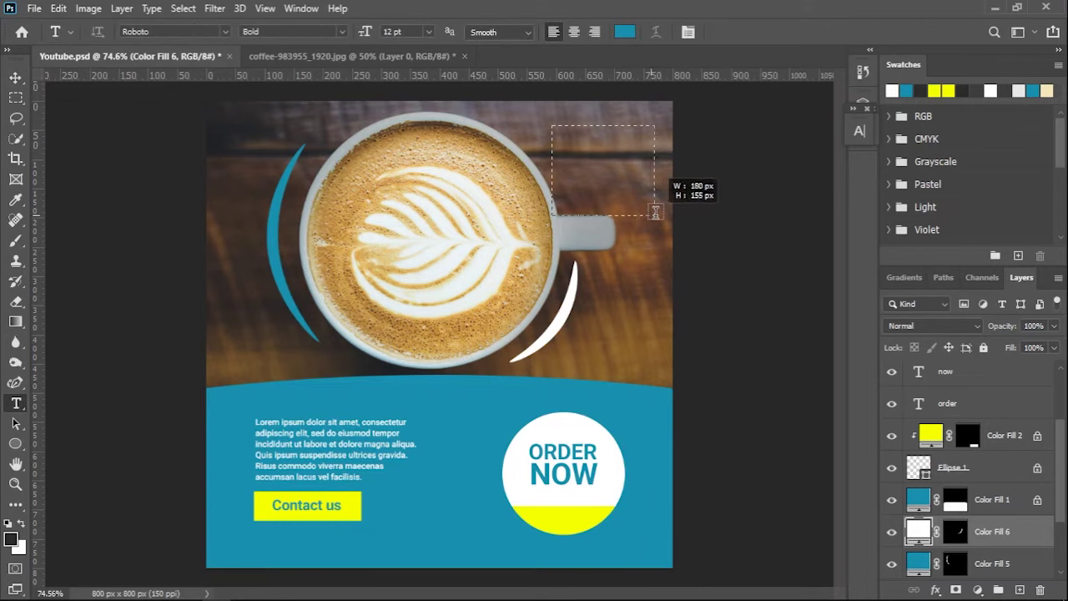
left_click_drag(614, 190, 649, 216)
type("Your Coffee")
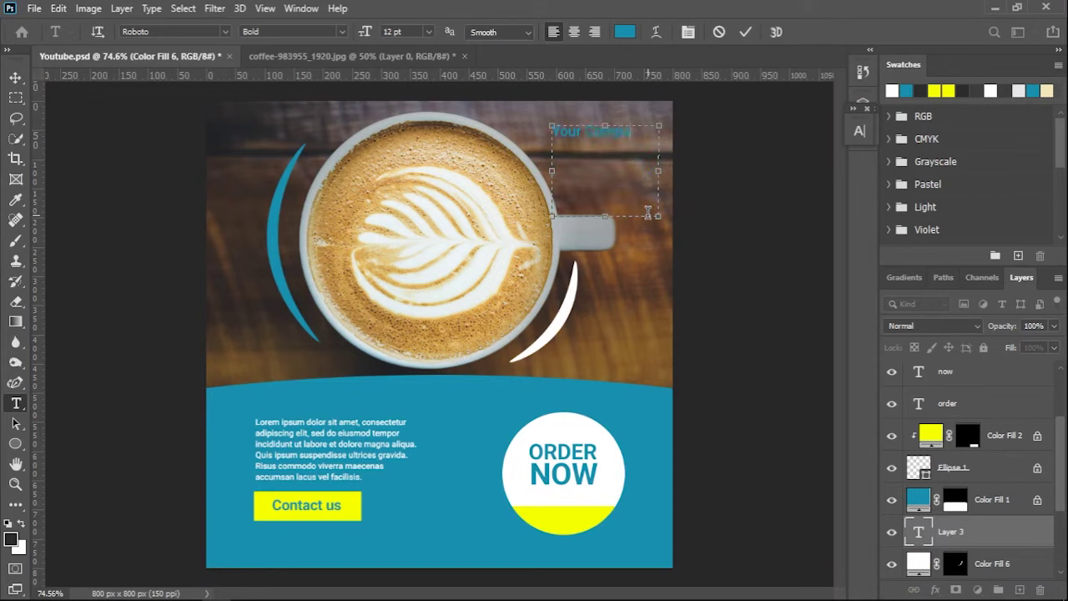
left_click(860, 130)
left_click(818, 219)
type("ffffff")
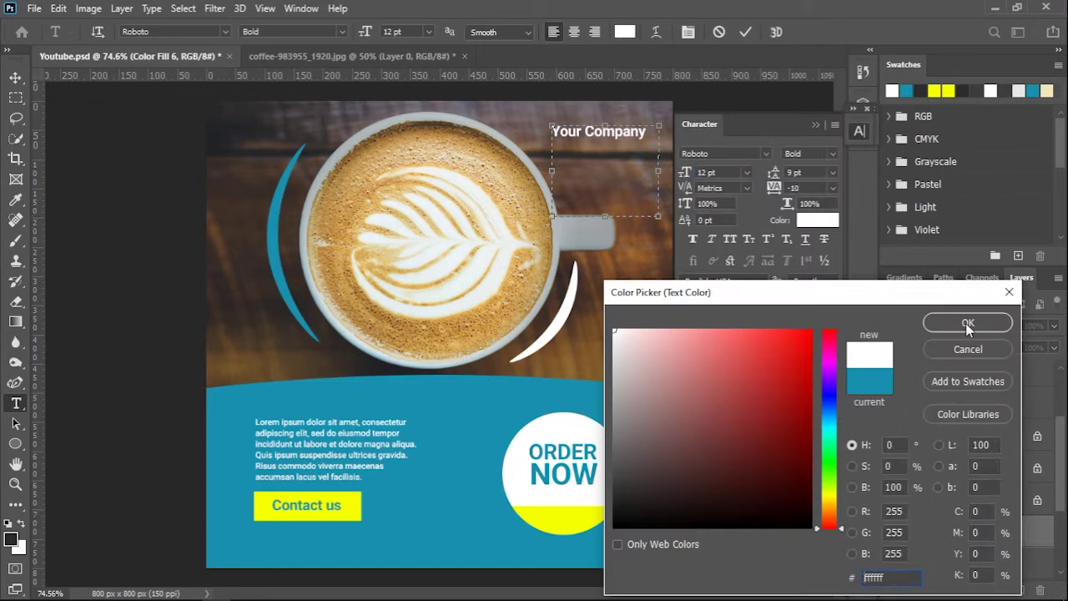
left_click(968, 320)
Make 'Your Company' 20 pt with 14 pt leading, right-aligned, and shift it slightly left
key("Up")
key("Up")
key("Up")
left_click(797, 172)
key("Up")
key("Up")
key("Up")
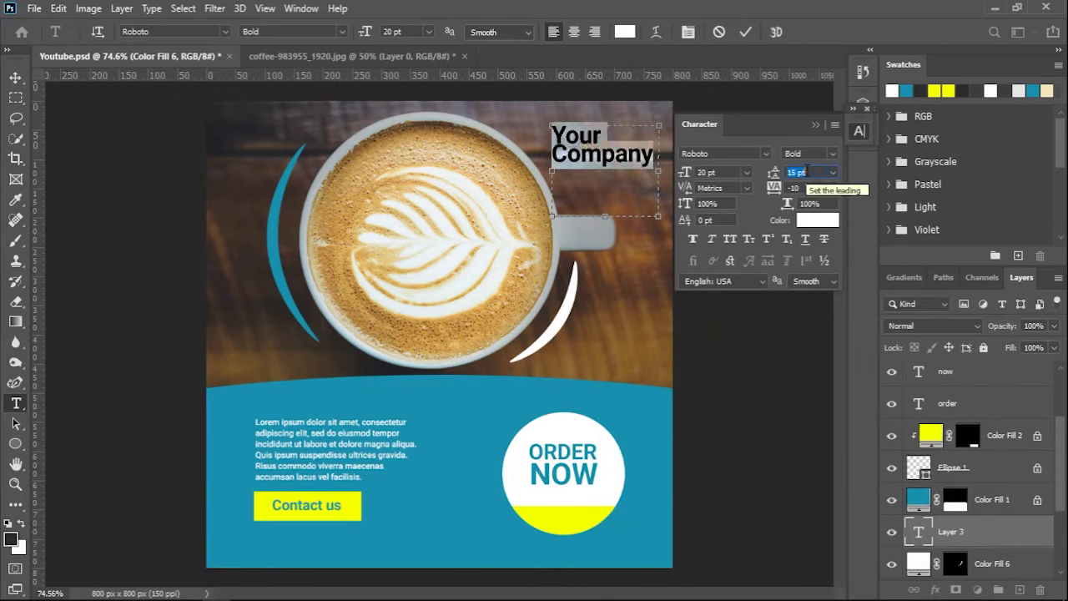
left_click(601, 39)
left_click(860, 130)
key("Down")
key("Down")
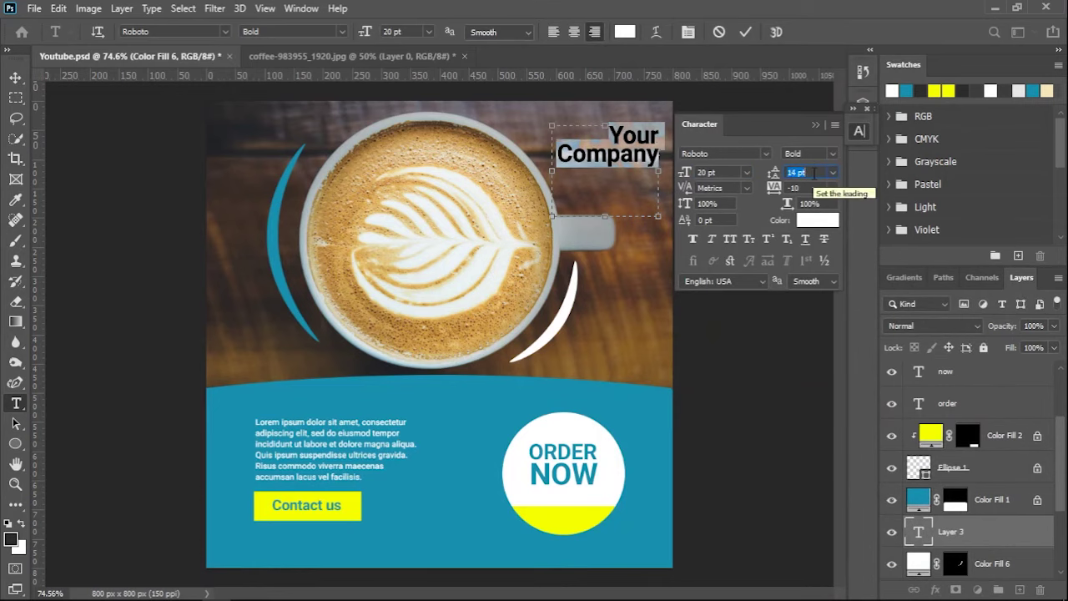
left_click(749, 38)
key("v")
left_click_drag(665, 163, 657, 163)
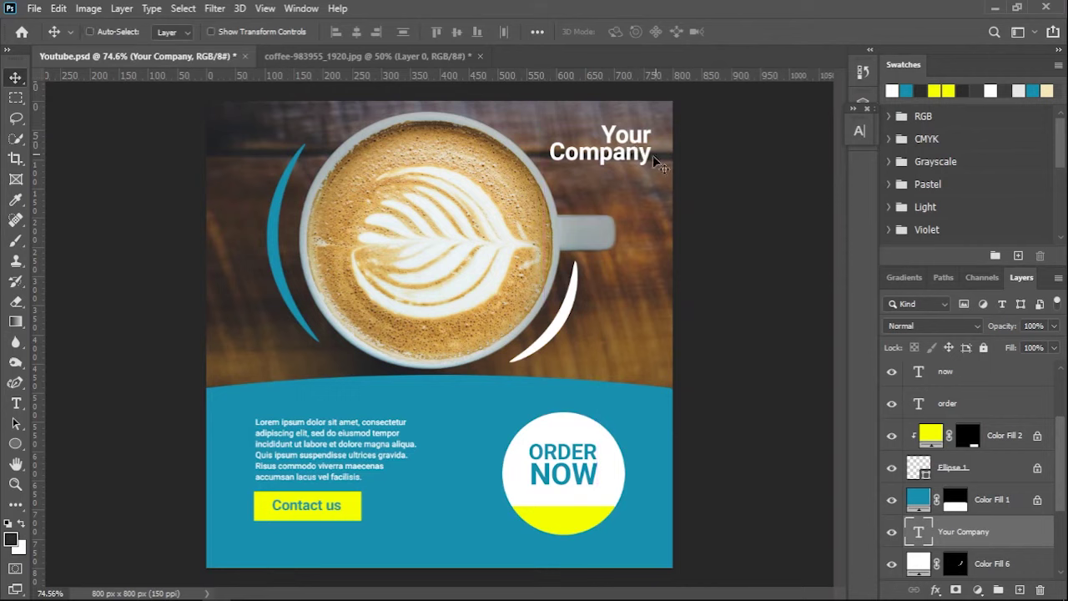
Add an 8 pt Medium white paragraph box beneath 'Your Company' and nudge it into place
key("t")
left_click_drag(551, 169, 653, 248)
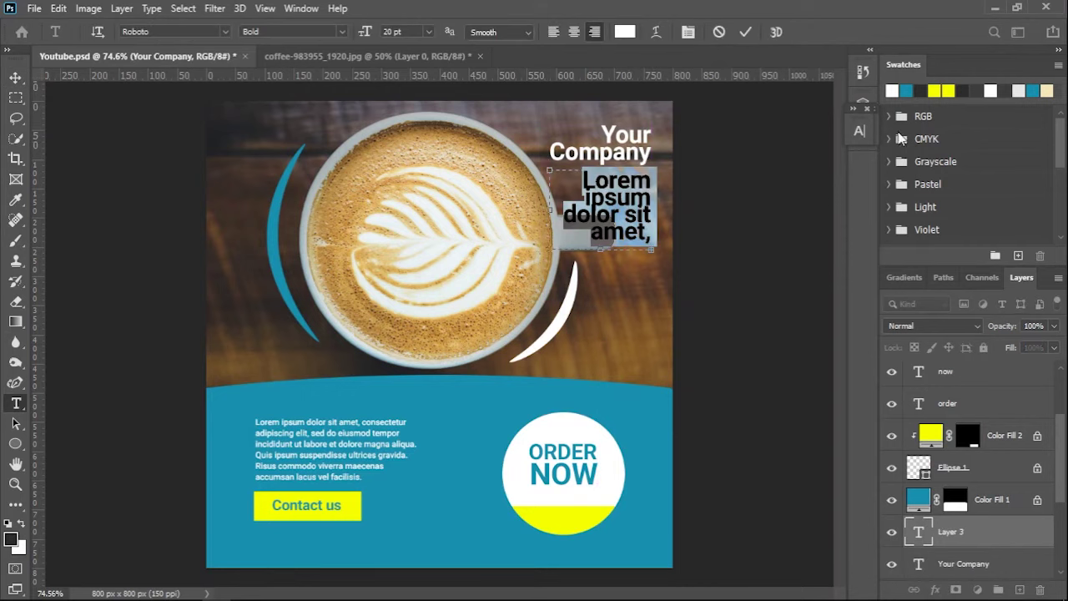
left_click(860, 130)
type("8")
key("Return")
scroll(794, 172, "down", 4)
left_click(833, 154)
left_click(814, 243)
left_click(859, 130)
left_click(745, 31)
key("v")
left_click_drag(631, 189, 634, 190)
scroll(501, 354, "down", 2)
scroll(497, 354, "down", 2)
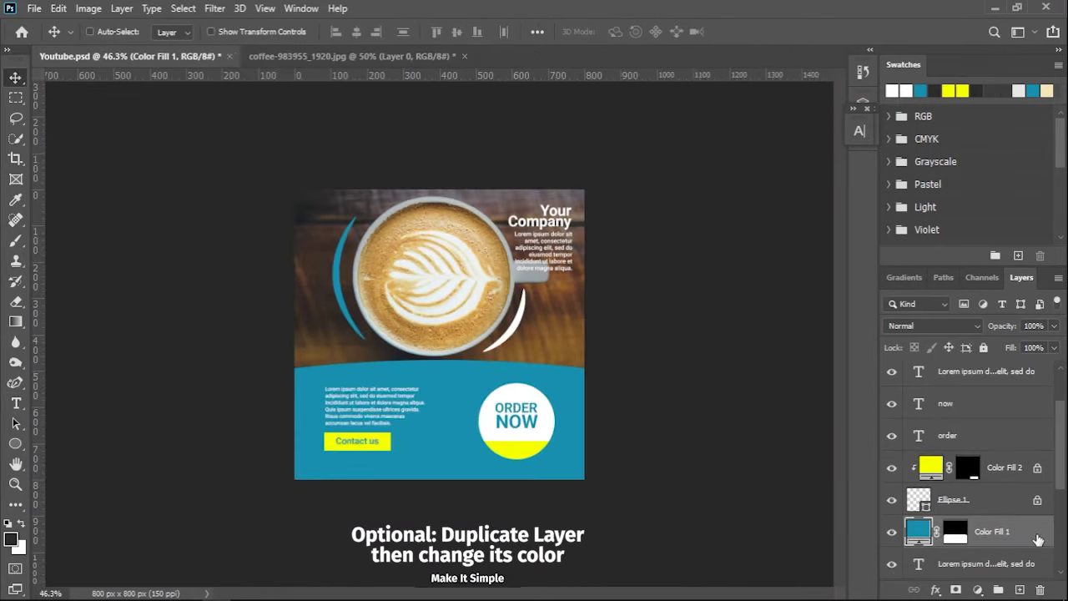
Duplicate the teal Color Fill 1 band and change the original's fill to white
key("ctrl+j")
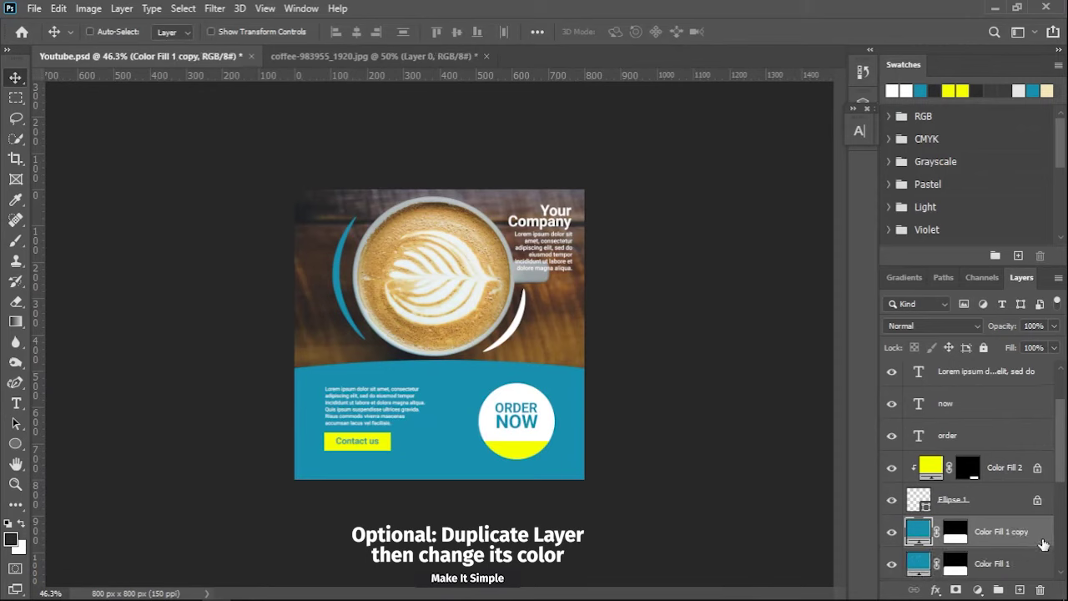
left_click(929, 566)
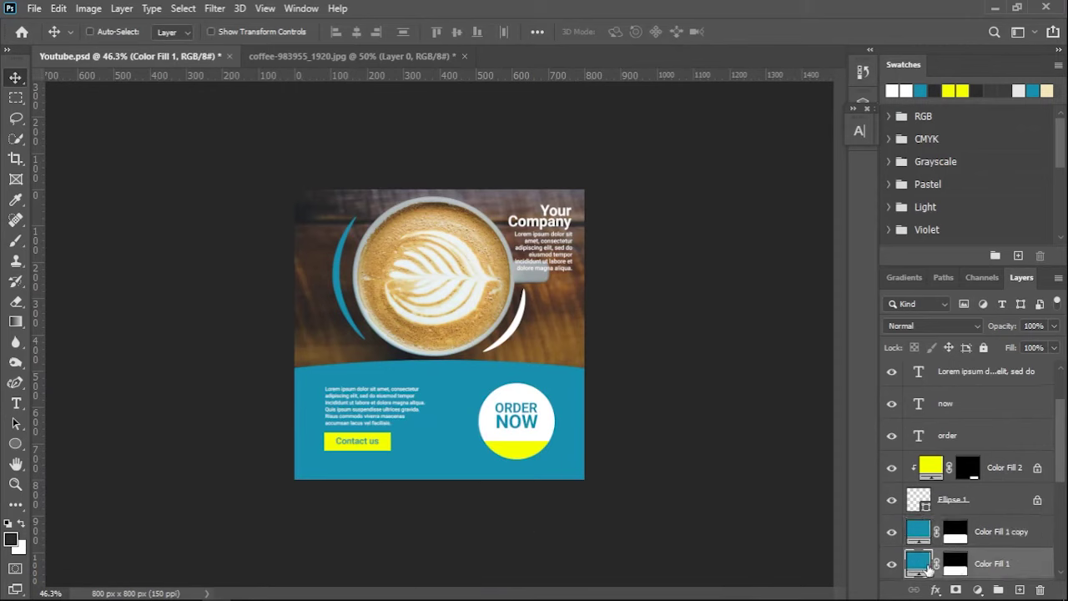
double_click(921, 567)
left_click_drag(639, 358, 614, 330)
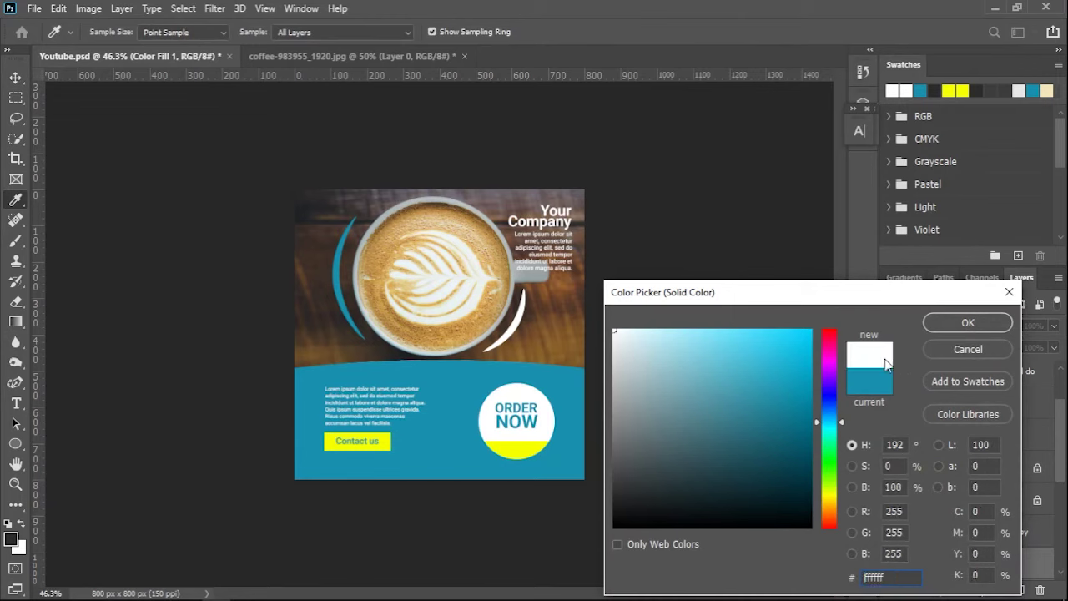
left_click(938, 324)
Move the teal band copy down a few pixels to reveal a thin white curved edge
left_click(1025, 534)
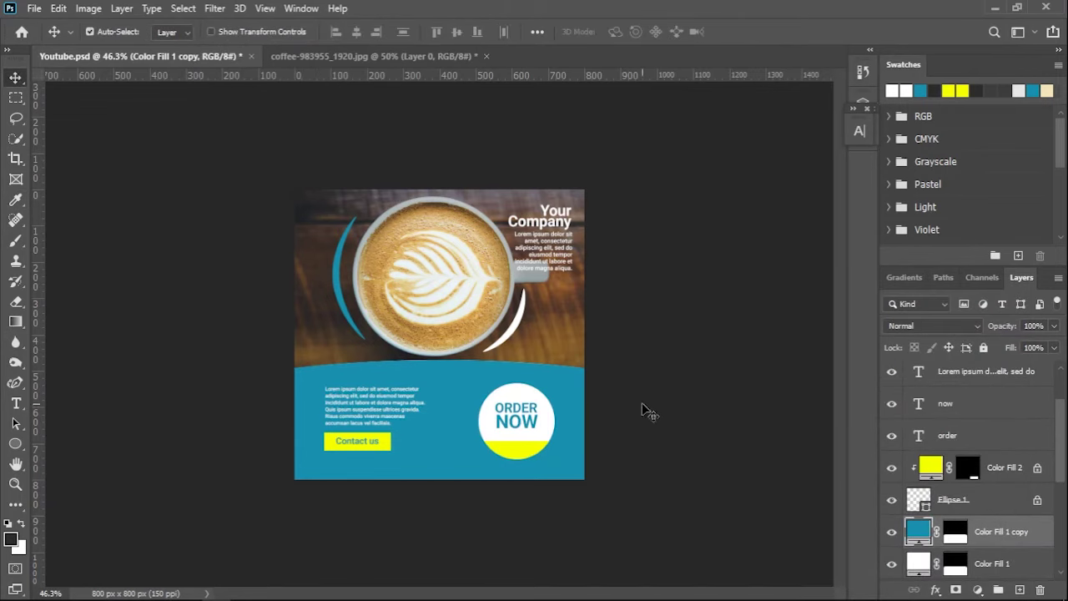
key("ctrl+t")
scroll(439, 426, "up", 1)
scroll(477, 390, "up", 2)
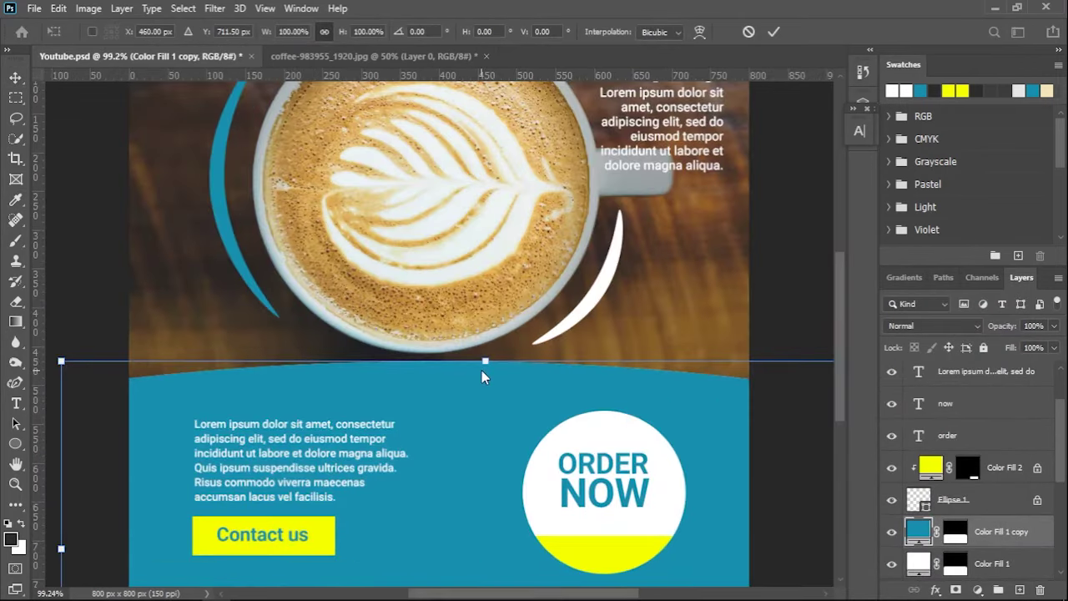
left_click_drag(480, 378, 481, 385)
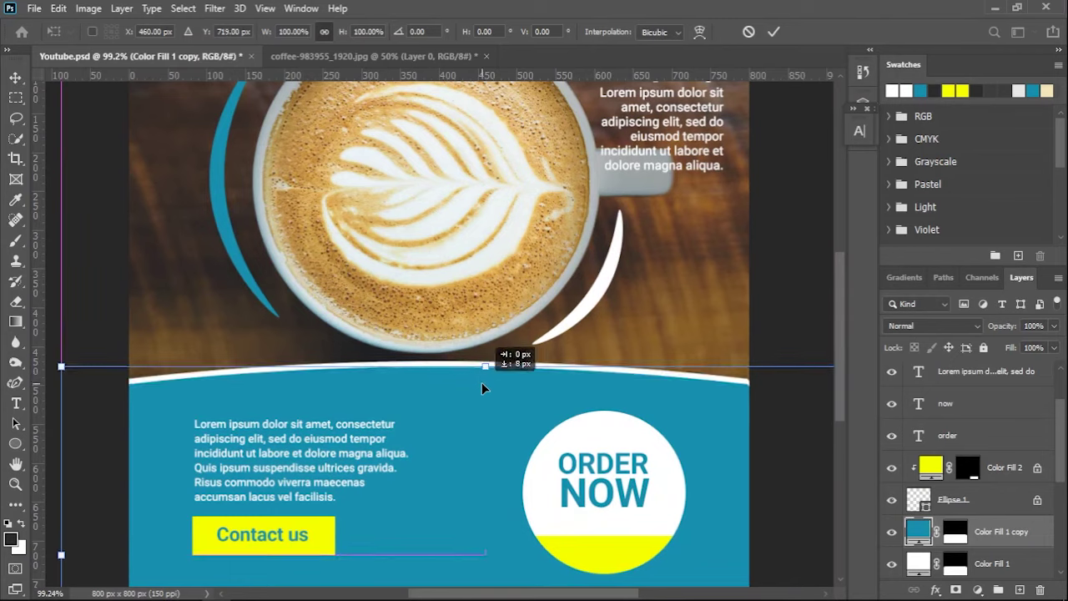
left_click_drag(482, 384, 482, 392)
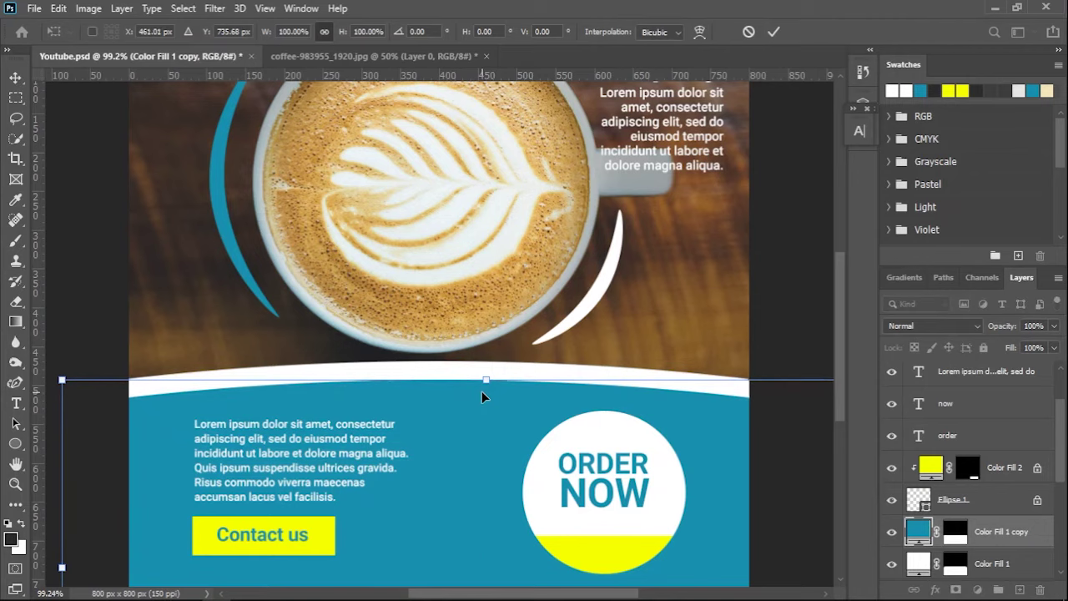
scroll(484, 390, "down", 3)
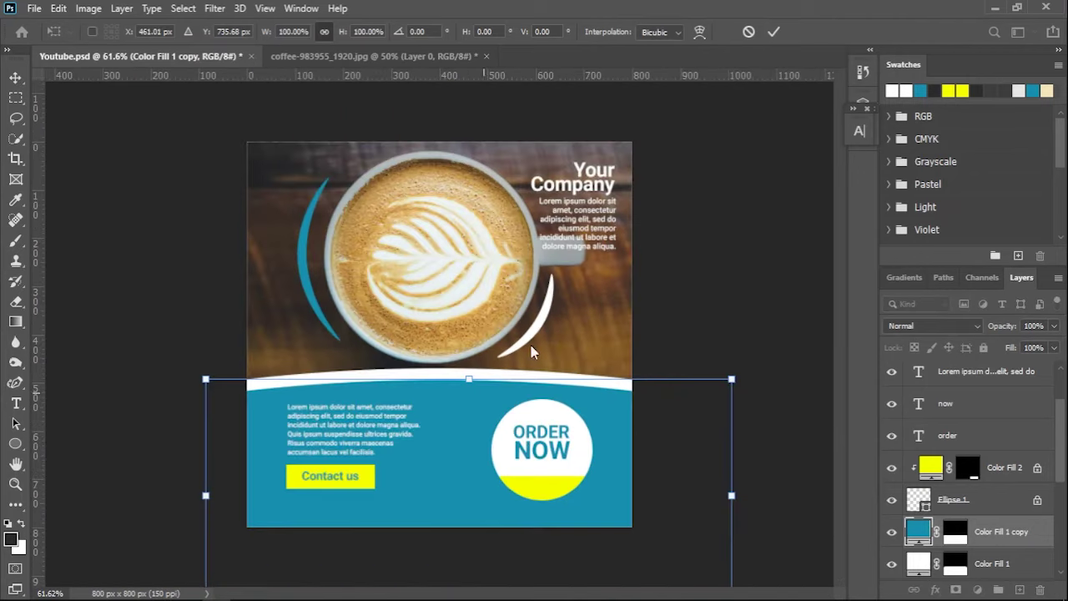
left_click(771, 32)
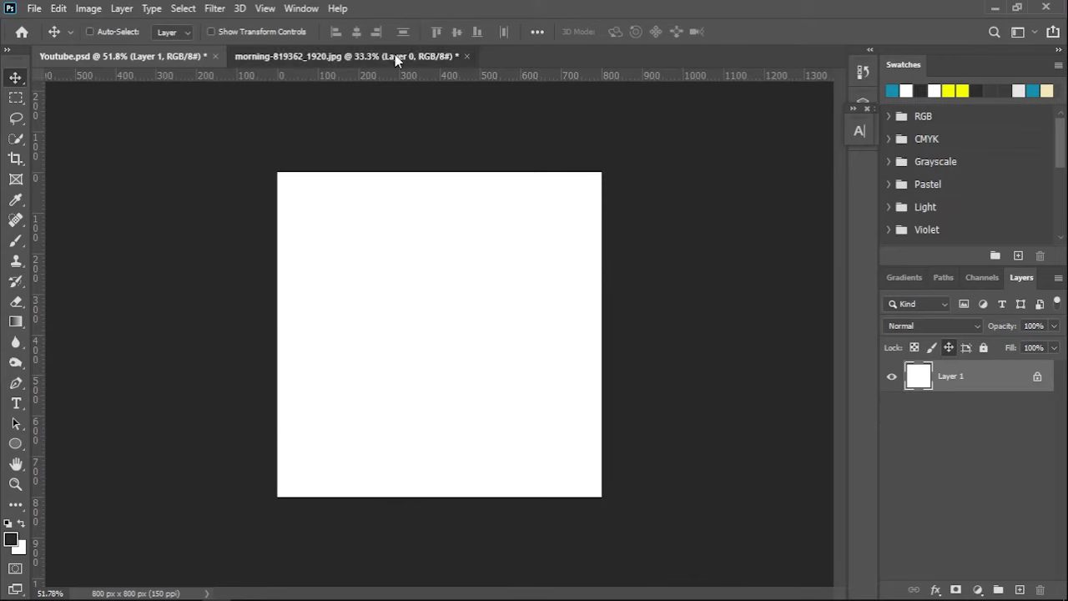
Place the morning-819362 coffee photo into Youtube.psd, scaled to about 57% and centred
left_click(395, 54)
mouse_move(418, 95)
left_mouse_down()
mouse_move(482, 320)
mouse_move(518, 349)
left_mouse_up()
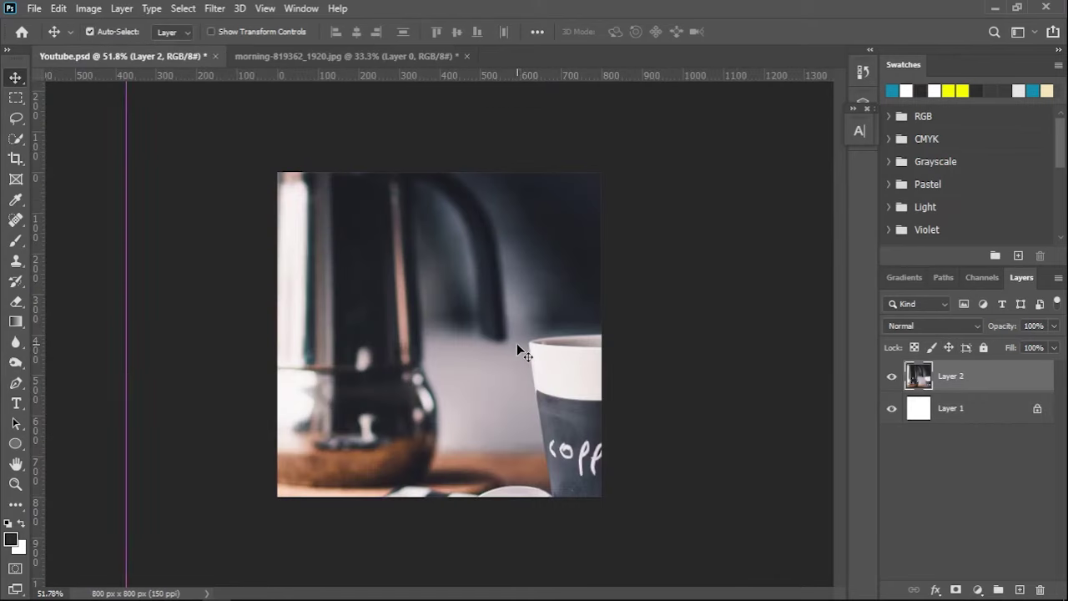
key("ctrl+t")
key("ctrl+0")
left_click_drag(699, 506, 603, 431)
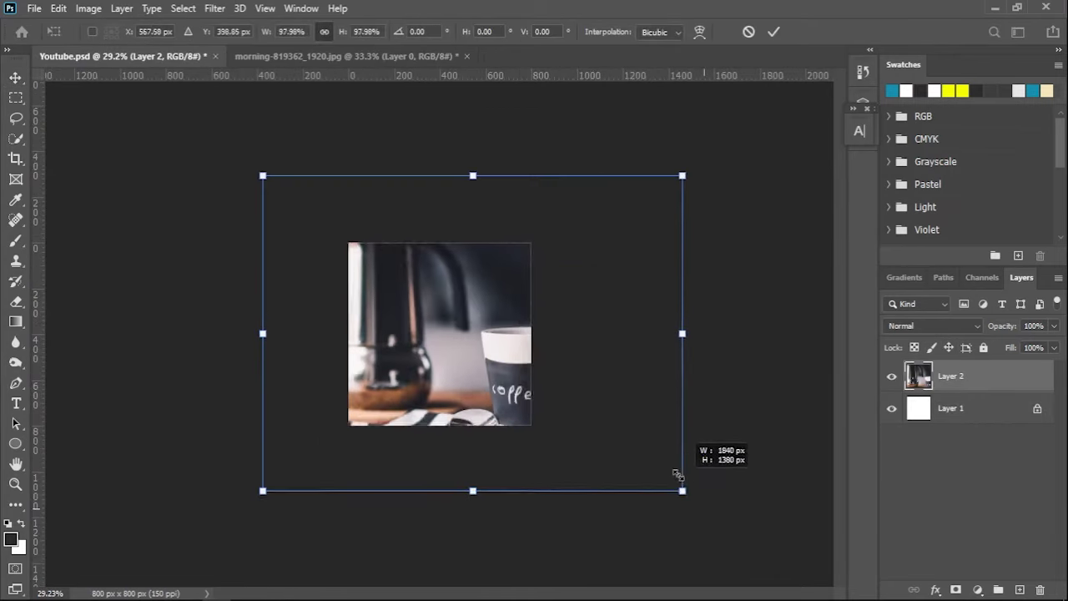
left_click_drag(263, 176, 351, 243)
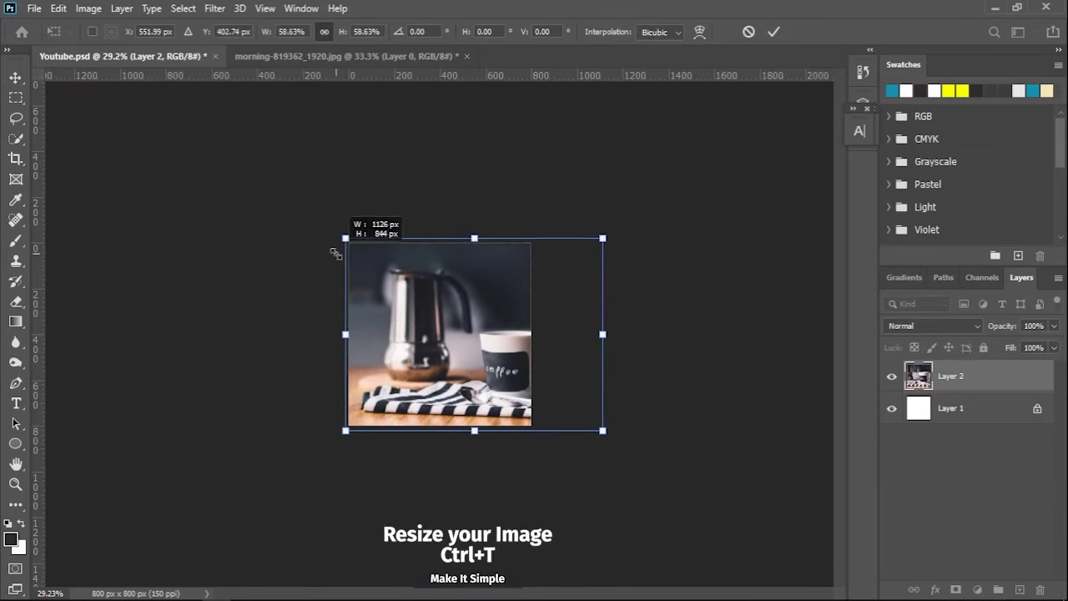
left_click_drag(490, 303, 452, 306)
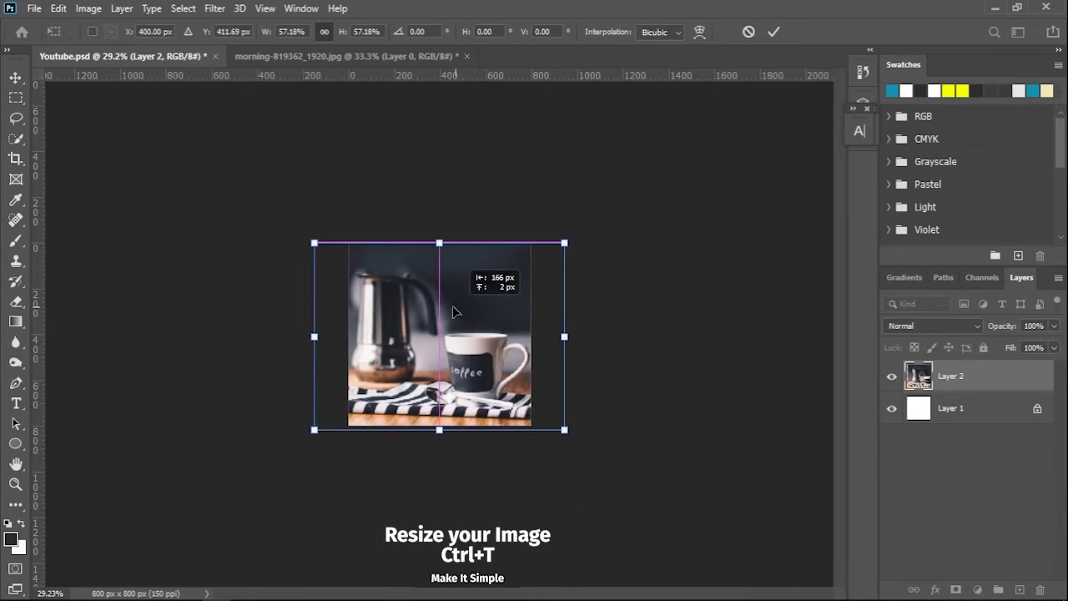
left_click(773, 32)
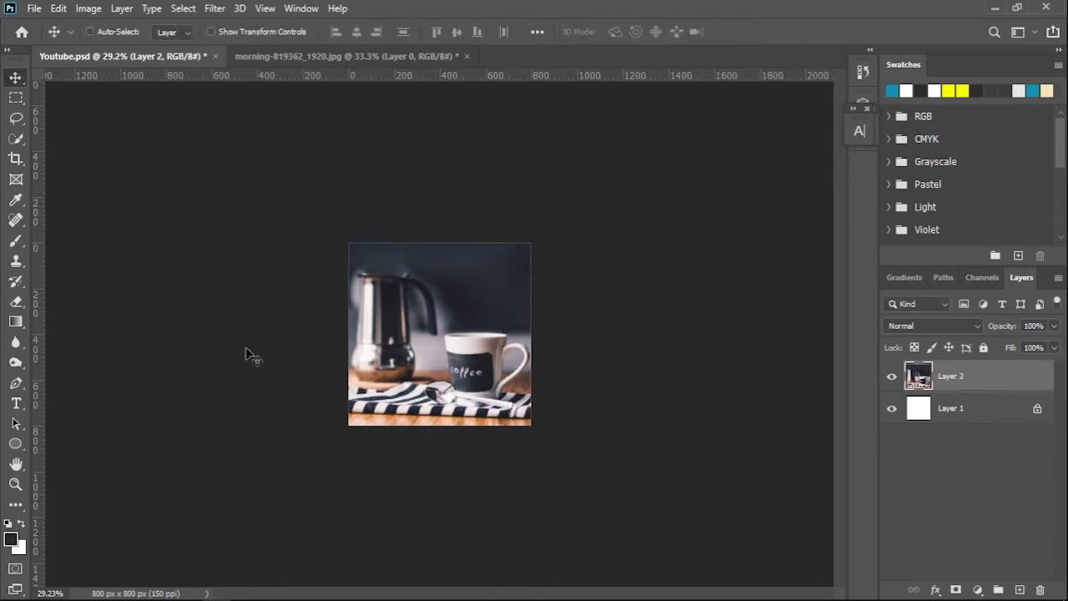
key("ctrl+plus")
key("ctrl+plus")
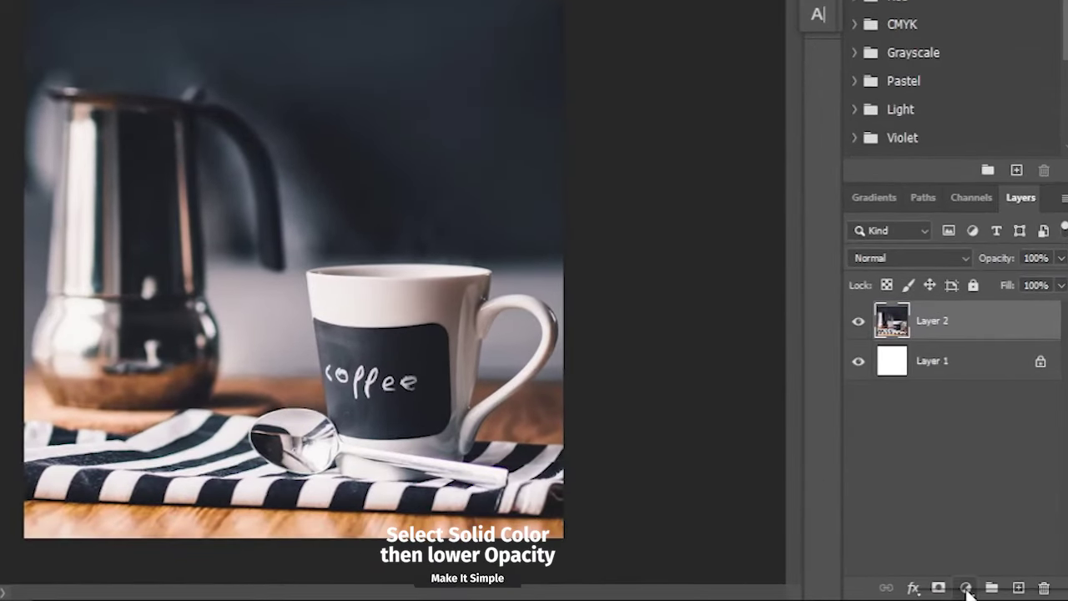
Add a dark Solid Color fill layer over the mug photo at 40% opacity
left_click(967, 586)
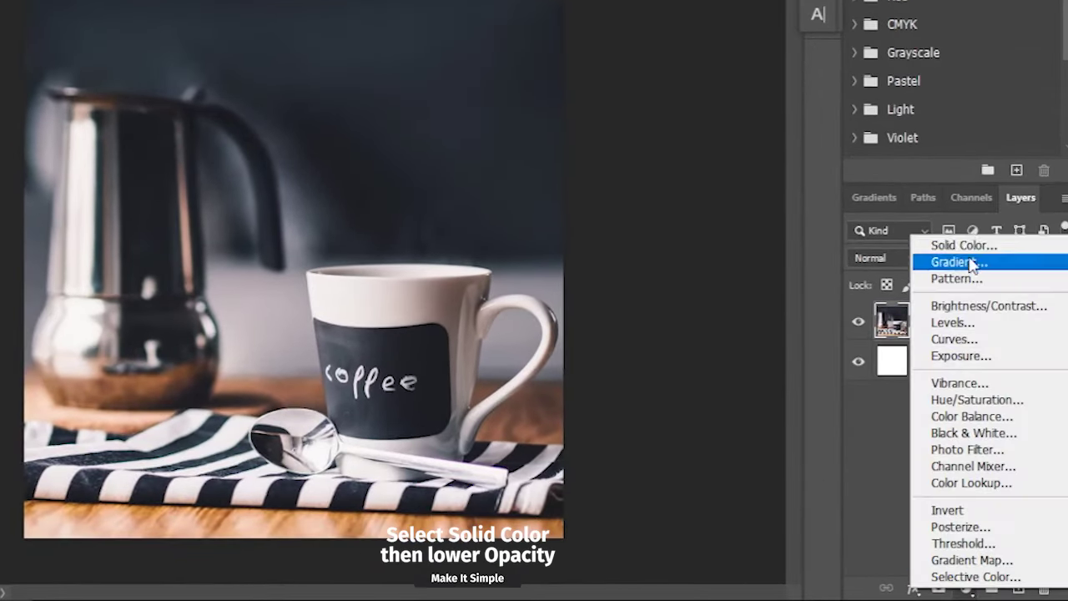
left_click(961, 242)
left_click(952, 256)
left_click(1061, 258)
mouse_move(1059, 284)
left_mouse_down()
mouse_move(1021, 285)
mouse_move(1009, 272)
left_mouse_up()
Lock the position of both the photo and the dark overlay layers
left_click(1032, 409)
left_click(1031, 383, "ctrl")
left_click(949, 347)
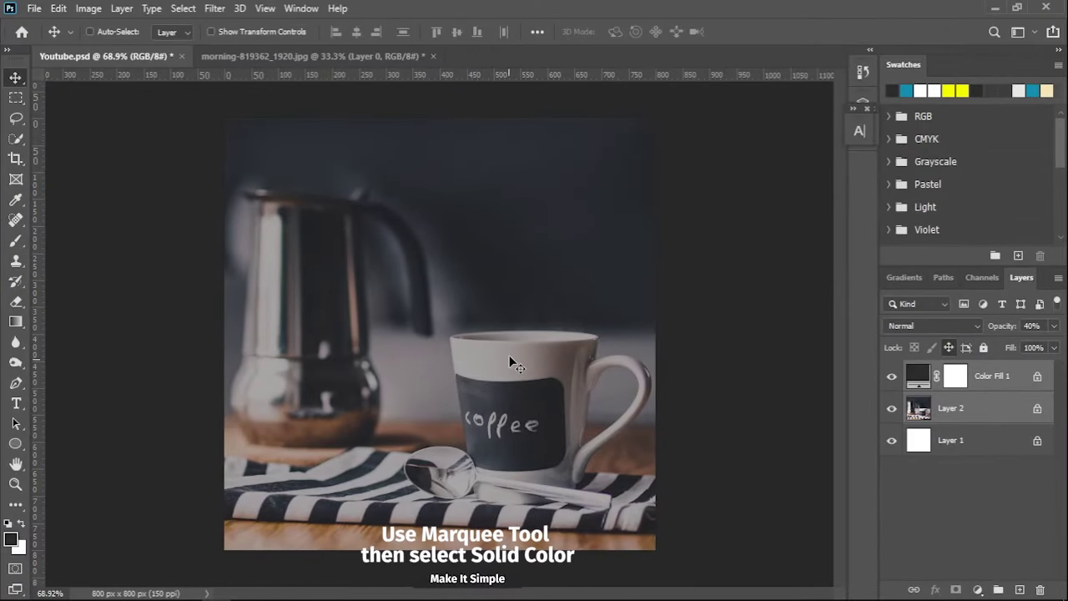
left_click(16, 98)
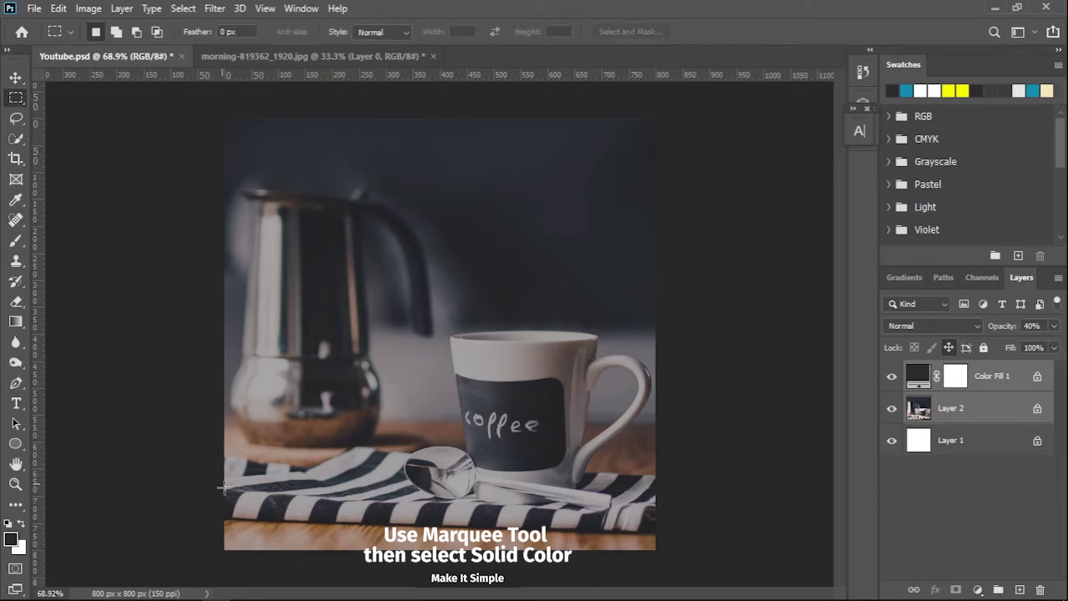
Fill a rectangular strip along the photo's bottom with teal 1890ad from the Swatches
mouse_move(221, 506)
left_mouse_down()
mouse_move(677, 570)
mouse_move(686, 552)
left_mouse_up()
left_click(978, 590)
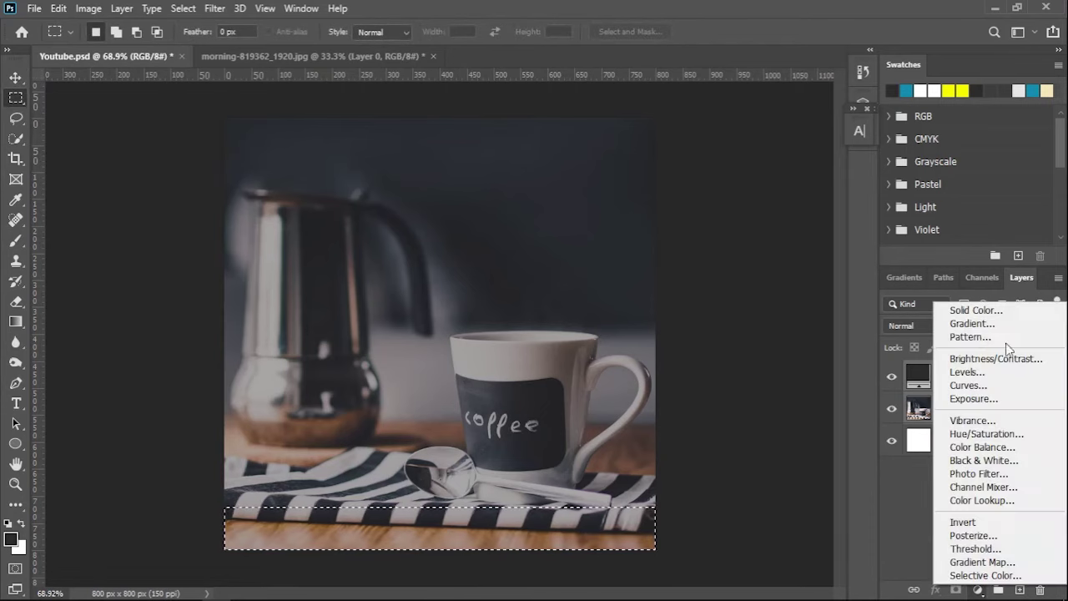
left_click(1006, 313)
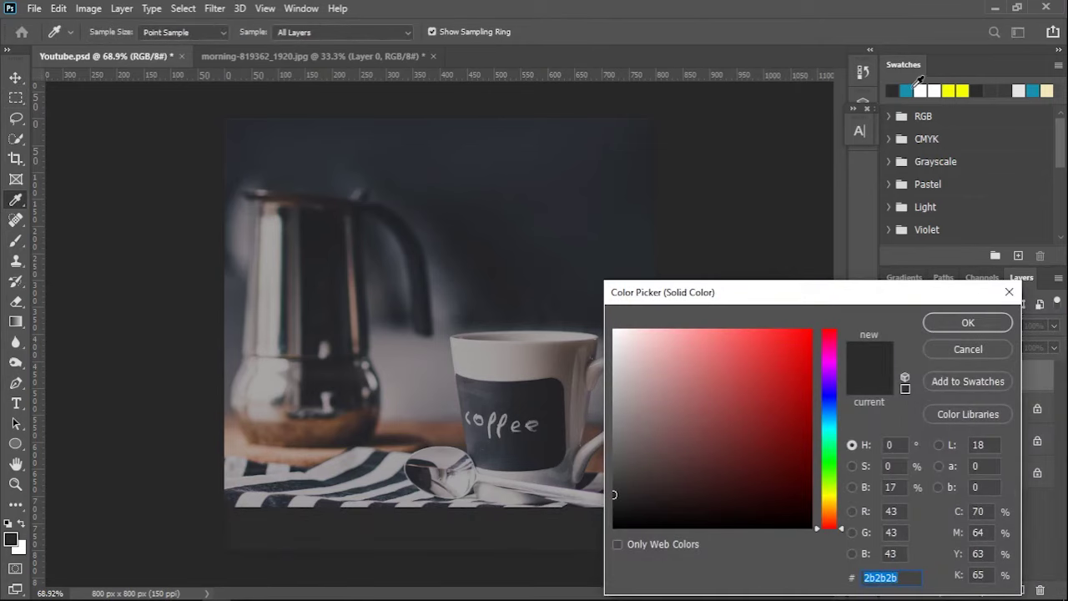
left_click(908, 90)
left_click(952, 326)
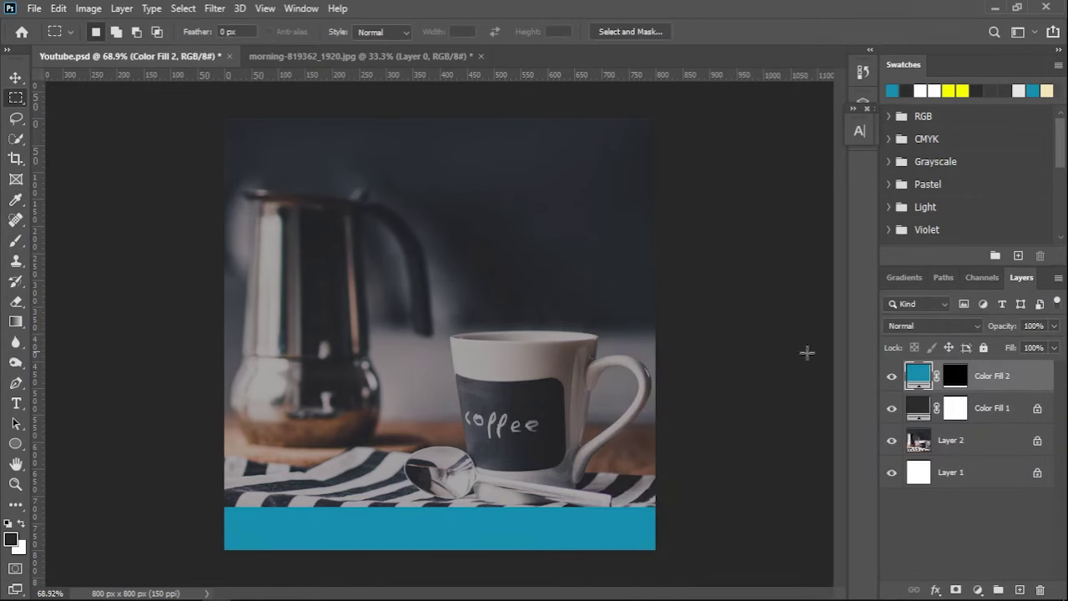
key("v")
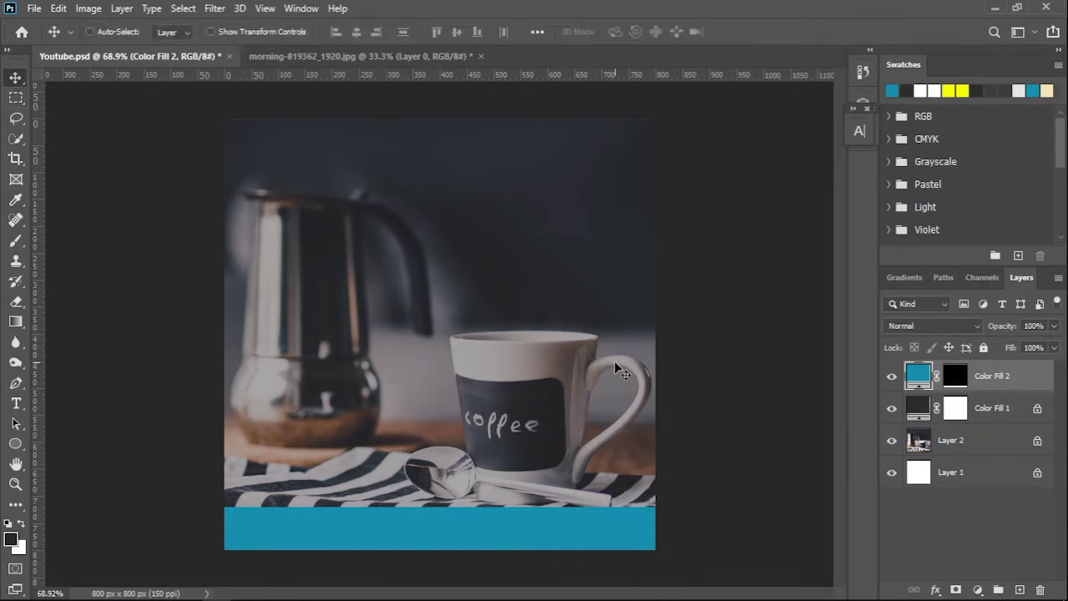
Add a bold 10 pt paragraph text box over the photo centre, nudged slightly down-left
key("t")
mouse_move(354, 254)
left_mouse_down()
mouse_move(526, 333)
mouse_move(567, 374)
left_mouse_up()
left_click(860, 132)
left_click(710, 171)
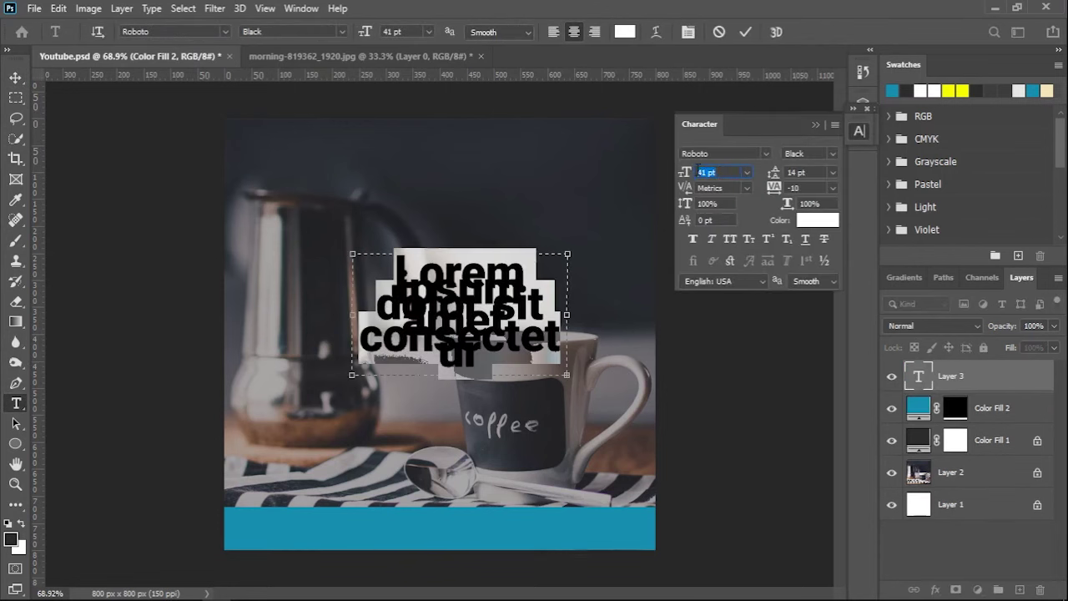
type("17")
key("Return")
type("10")
key("Return")
left_click(809, 154)
left_click(823, 269)
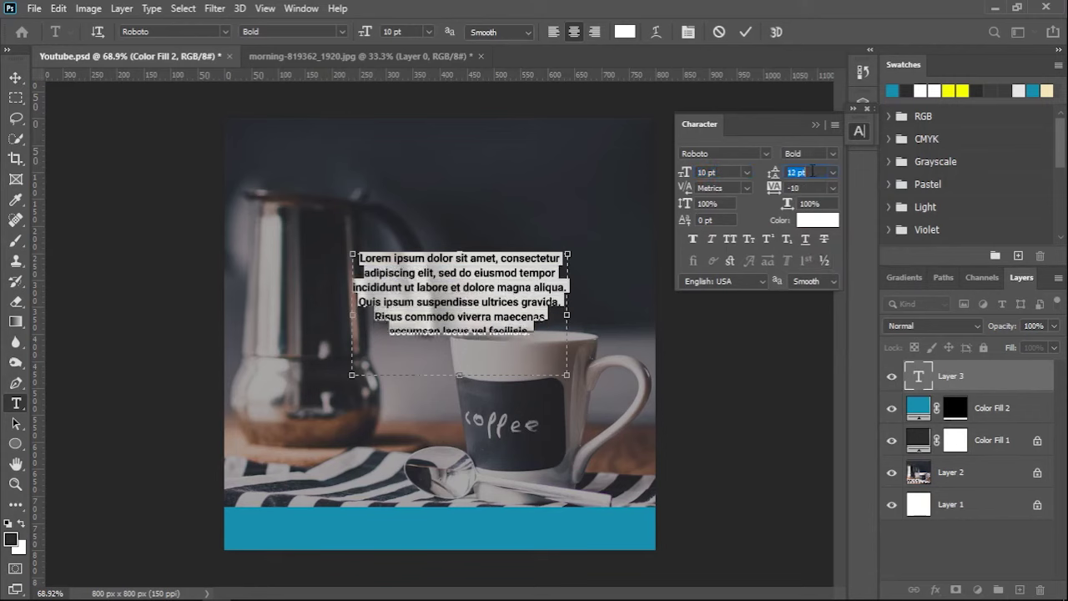
left_click(746, 32)
key("v")
left_click_drag(518, 258, 499, 270)
Add 'Subscribe.' text at 14 pt below the paragraph and nudge it up-left
key("t")
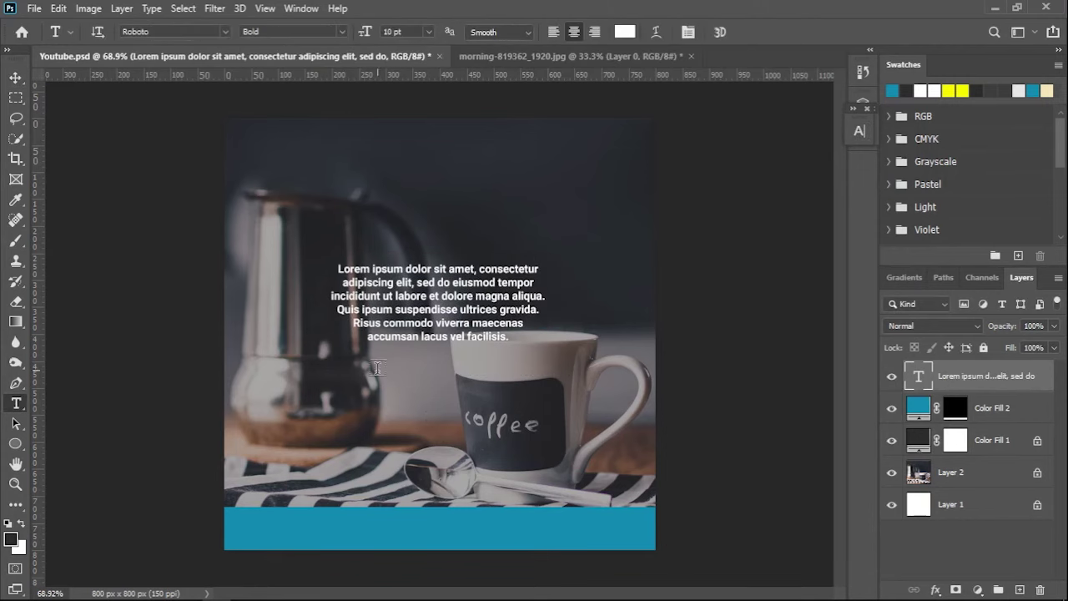
left_click_drag(378, 369, 507, 413)
type("Su")
type(".")
key("ctrl+a")
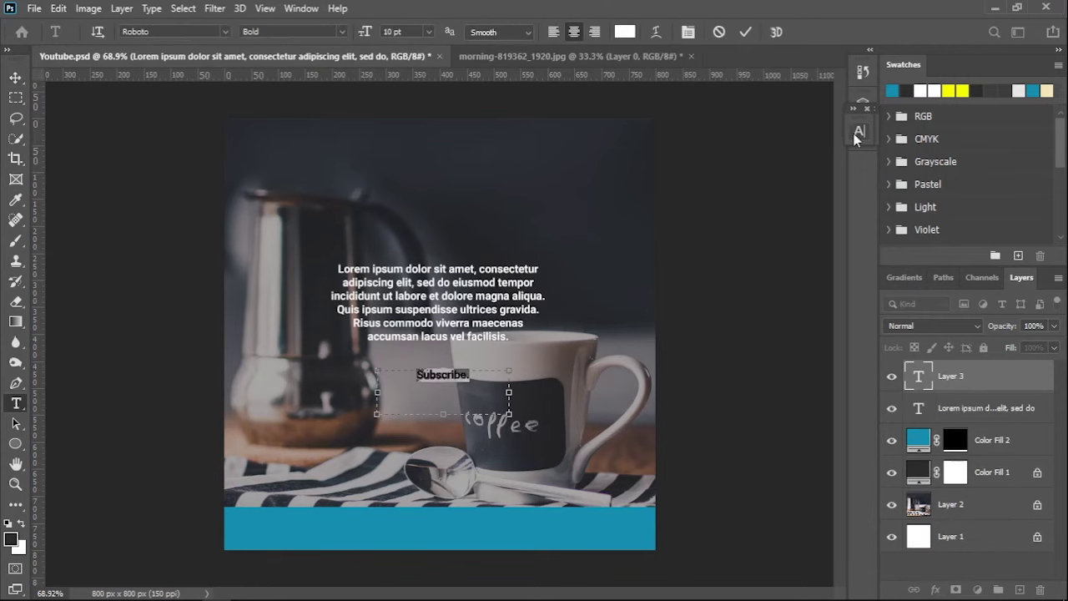
left_click(858, 130)
key("Up")
key("Up")
key("Up")
key("Up")
left_click(746, 31)
key("v")
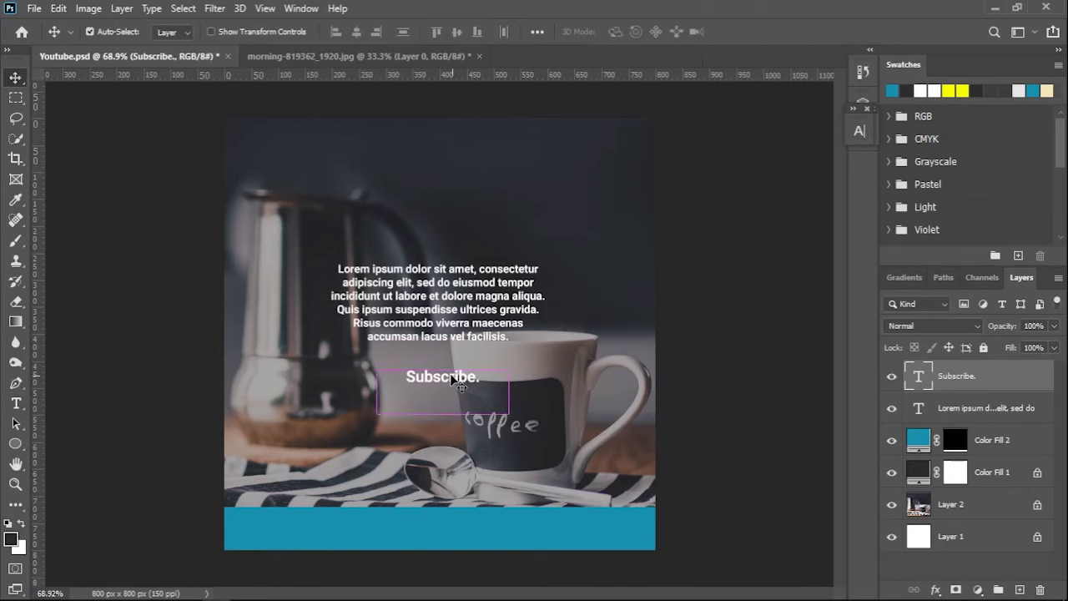
left_click_drag(454, 380, 444, 371)
Place a teal #1890ad solid colour box, sampled from the bar, behind the Subscribe text
key("m")
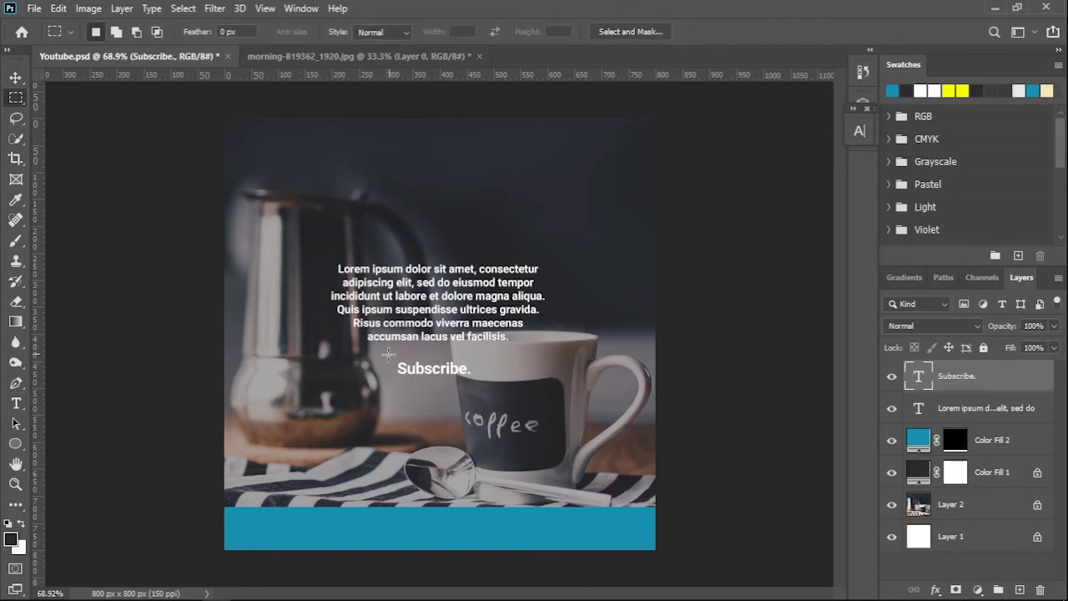
left_click_drag(383, 357, 482, 384)
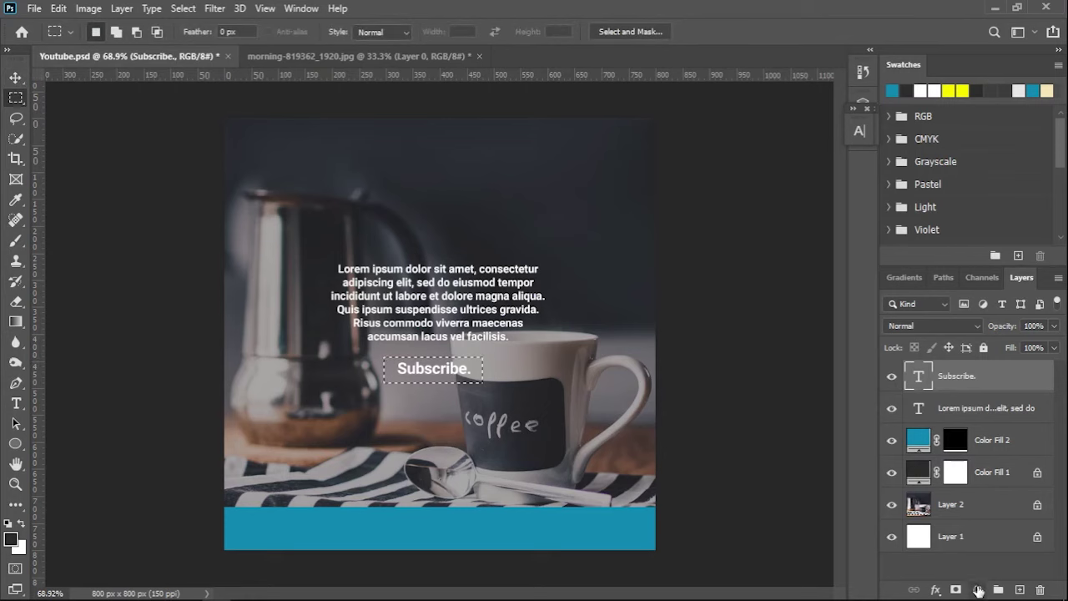
left_click(978, 589)
left_click(988, 313)
left_click(541, 516)
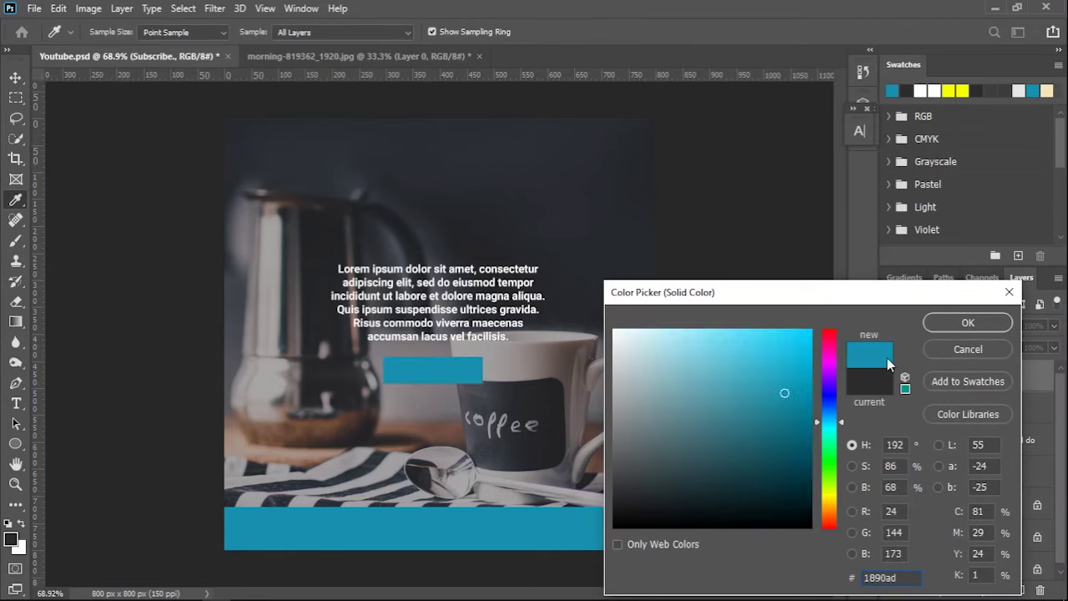
left_click(947, 328)
left_click_drag(998, 375, 997, 421)
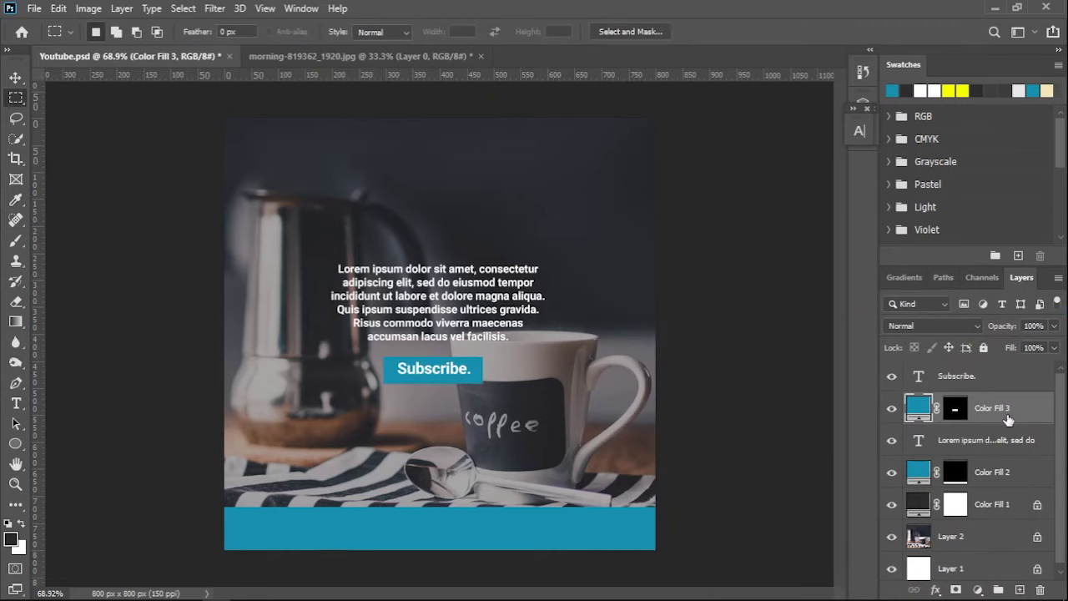
key("v")
scroll(465, 373, "up", 2)
left_click_drag(492, 371, 499, 368)
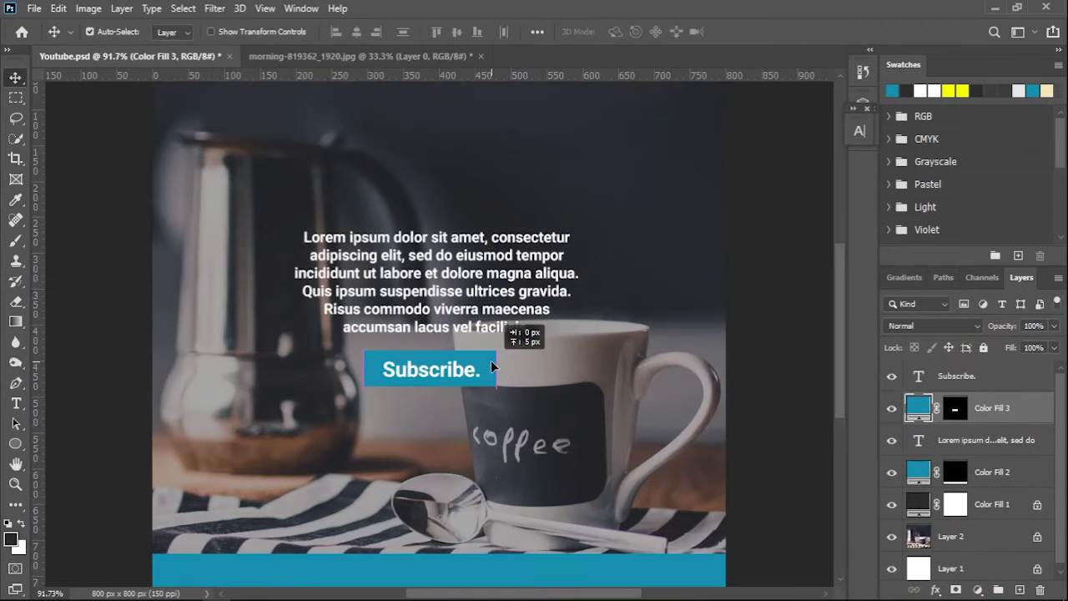
scroll(433, 260, "down", 2)
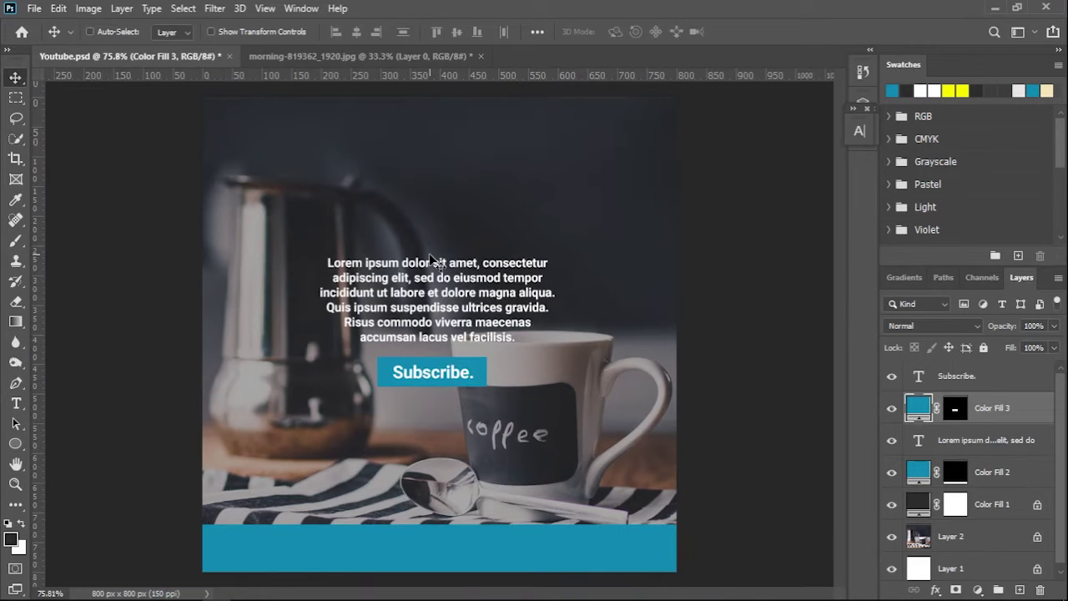
Draw a new empty text box above the paragraph
key("t")
left_click_drag(393, 205, 505, 243)
key("Delete")
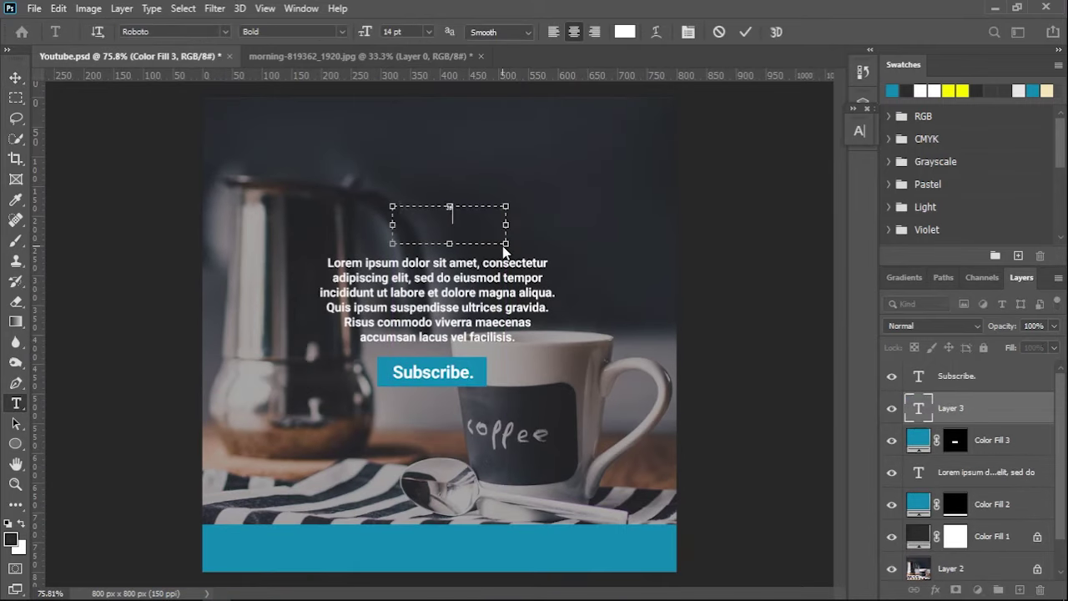
Enlarge the white quote marks to about 33 pt and centre them above the paragraph
left_click(858, 131)
key("Up")
key("Up")
key("Up")
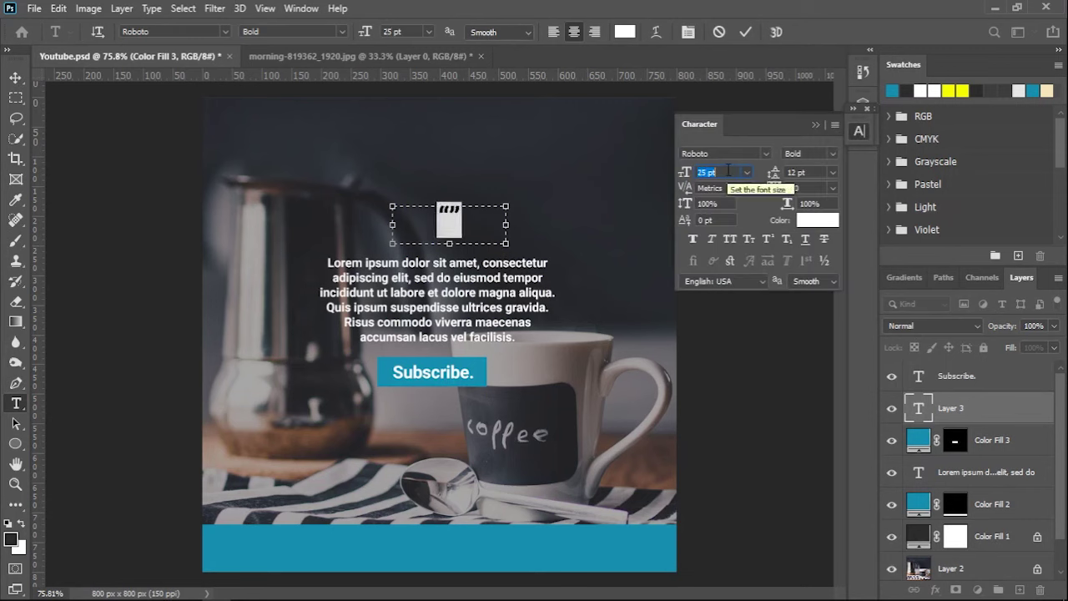
key("Up")
key("Up")
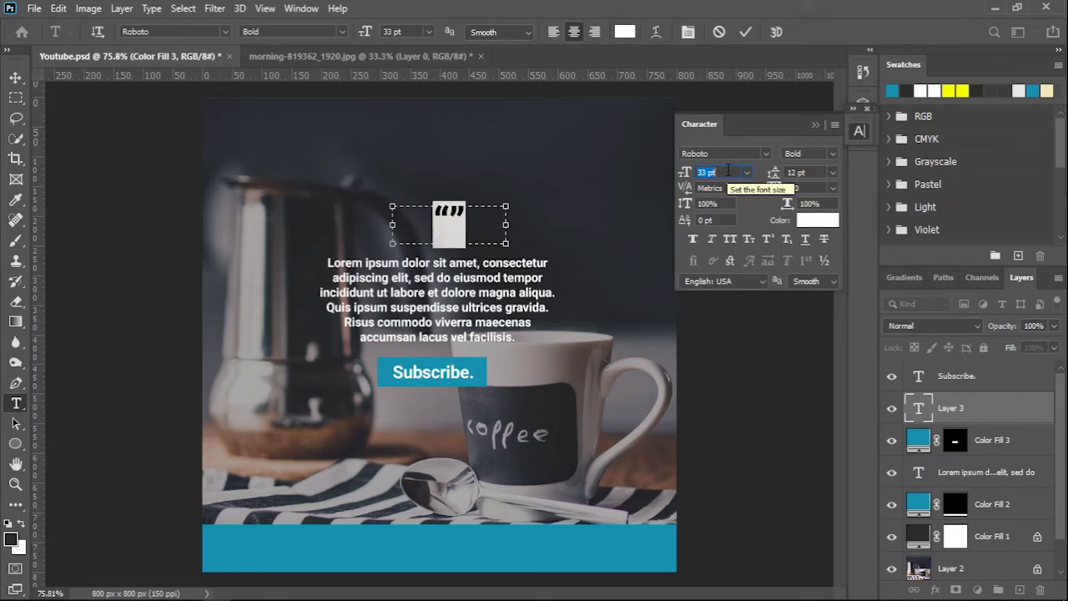
key("Escape")
key("v")
left_click_drag(452, 215, 437, 236)
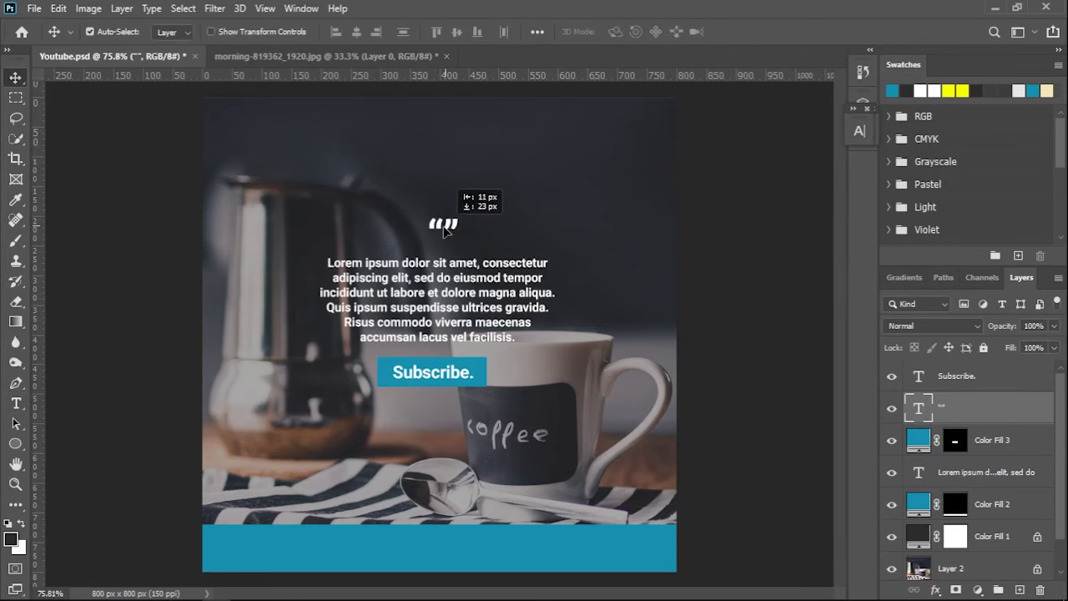
left_click_drag(437, 237, 436, 235)
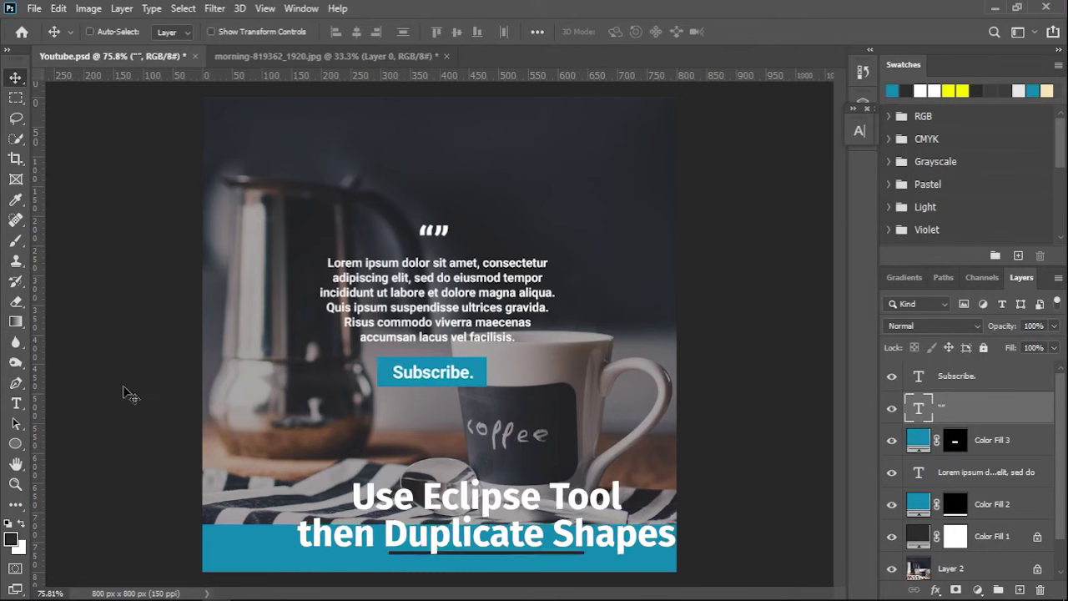
Draw a 12 px teal circle near the top-right and duplicate it into a row of dots
left_click(16, 444)
right_click(16, 444)
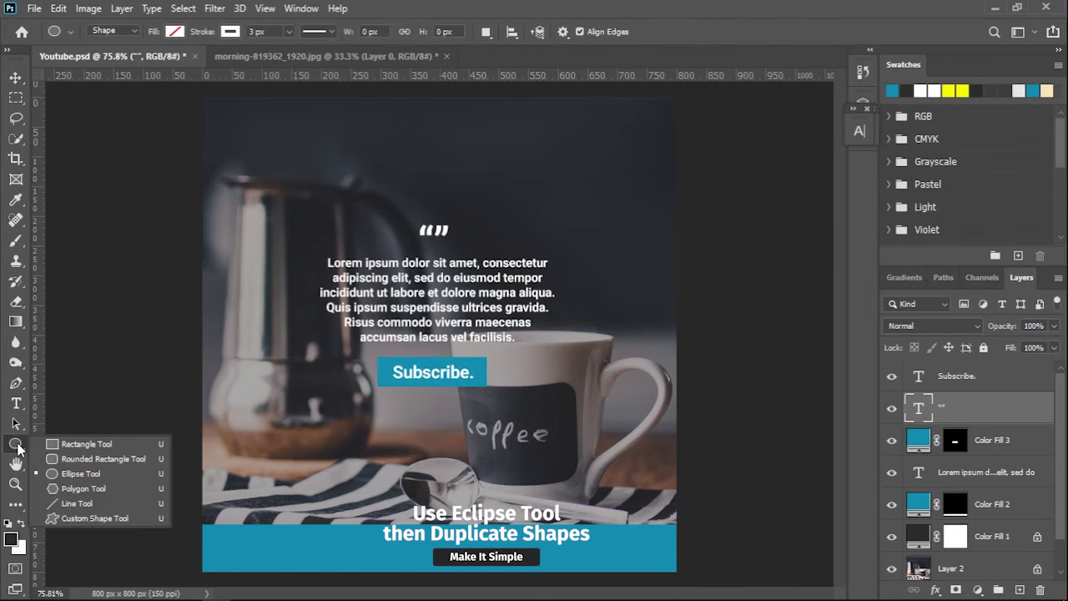
left_click(79, 475)
scroll(648, 125, "up", 3)
scroll(595, 134, "up", 2)
left_click_drag(573, 127, 589, 142)
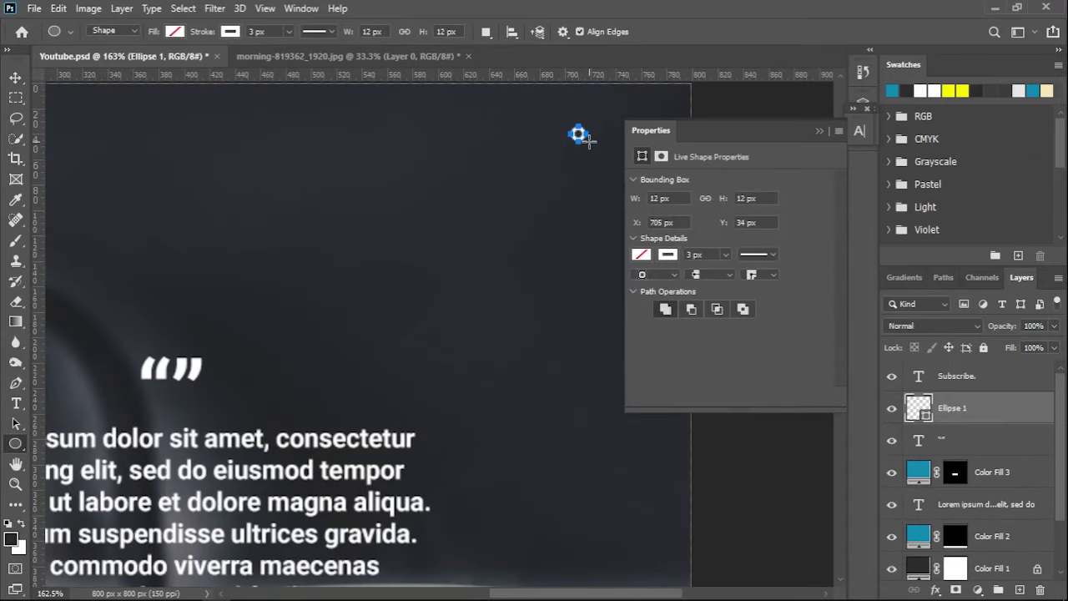
left_click(171, 34)
left_click(77, 112)
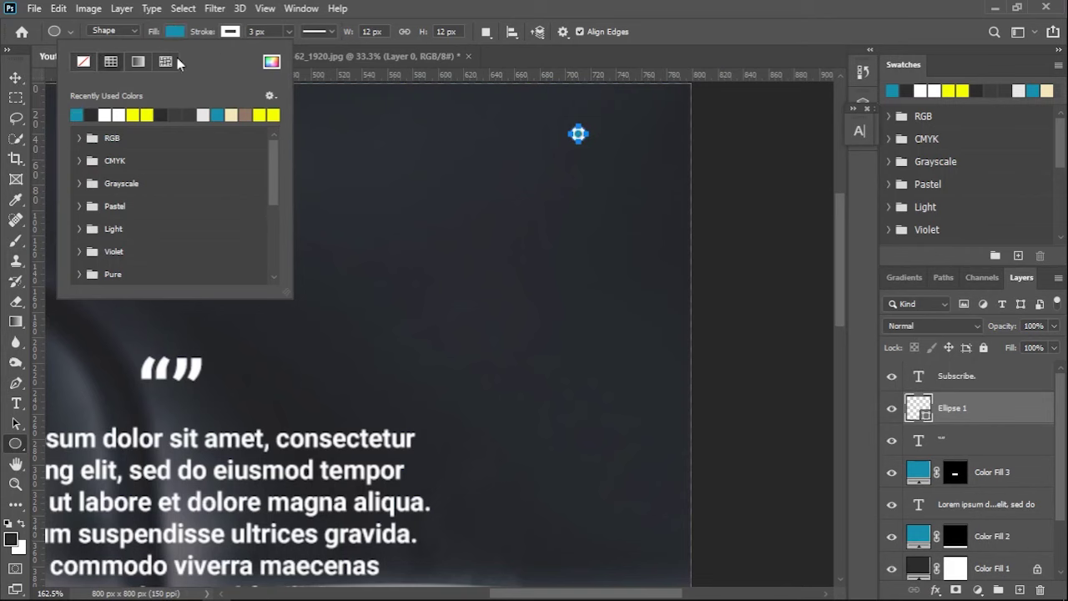
key("v")
left_click_drag(580, 134, 581, 146)
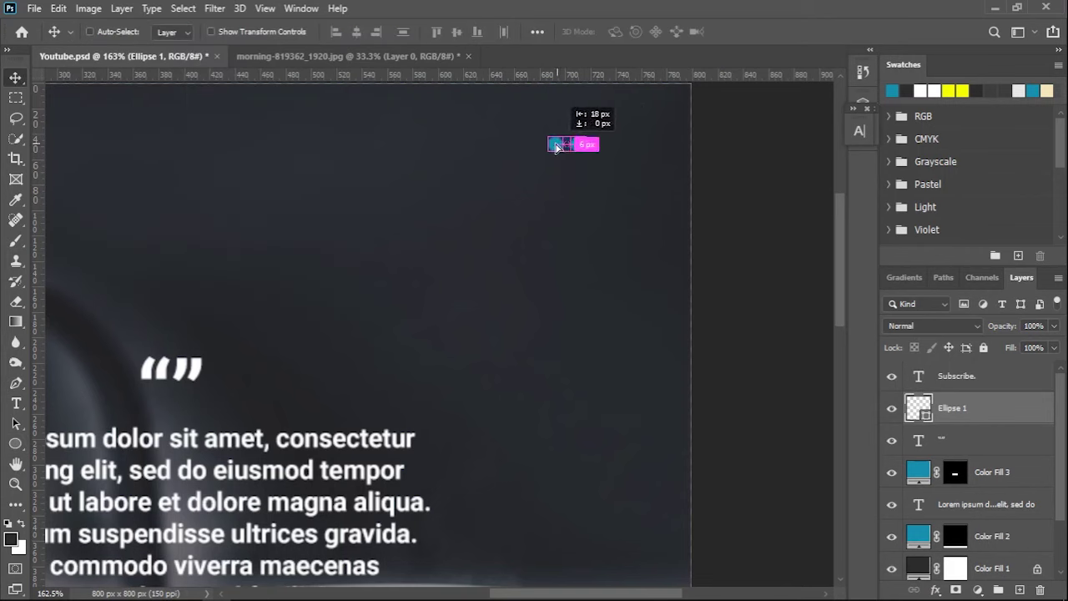
left_click_drag(582, 147, 528, 151)
scroll(464, 234, "down", 3)
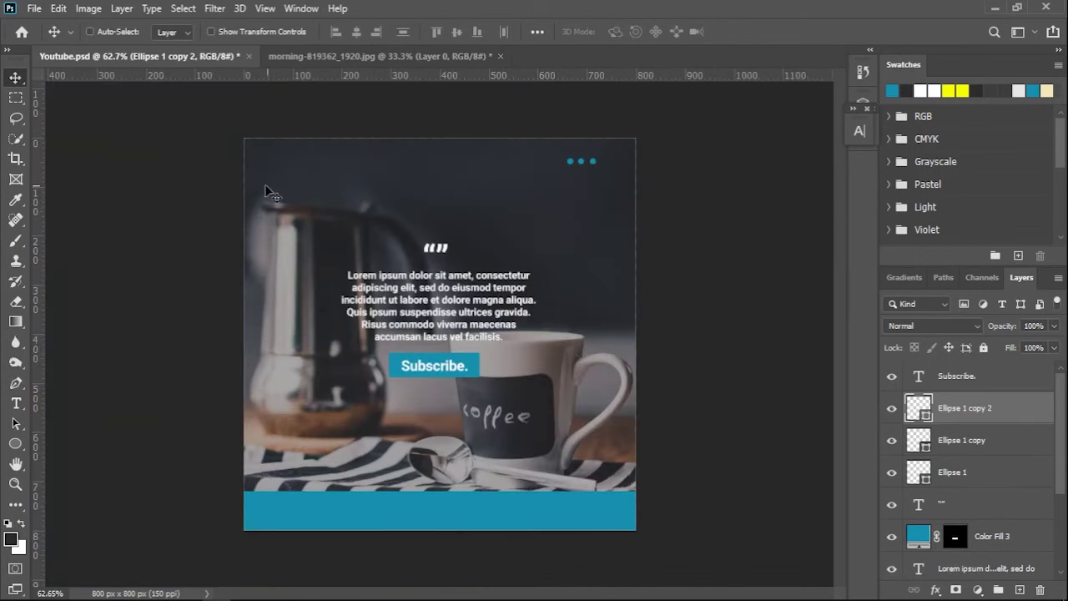
Type 'Your Logo' in a top-left text box at 25 pt
key("y")
key("t")
left_click_drag(260, 163, 320, 218)
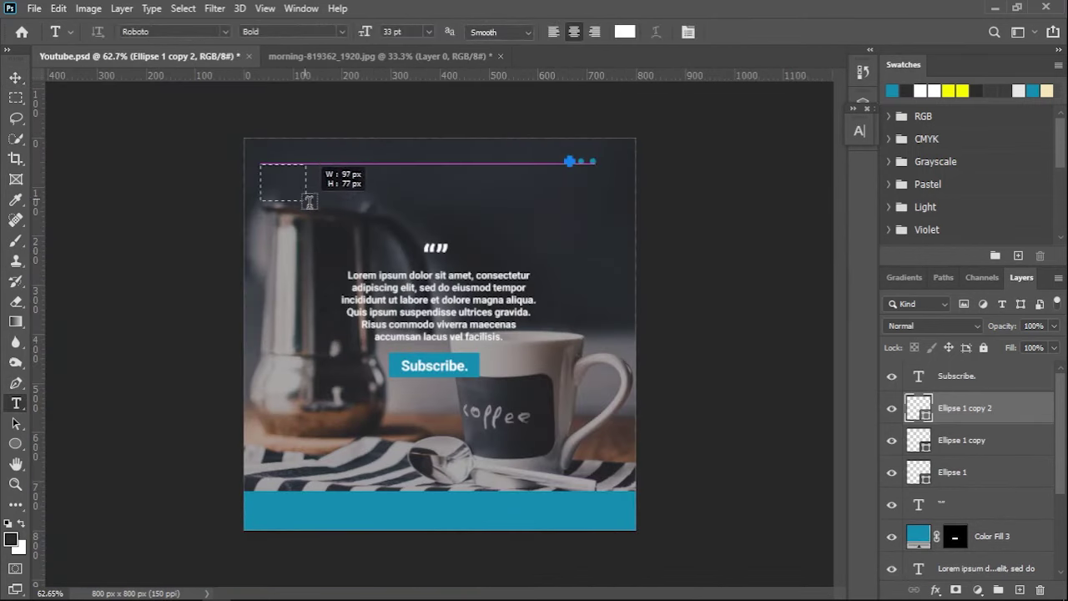
type("Your Logo")
key("ctrl+a")
left_click(859, 131)
double_click(729, 171)
type("25")
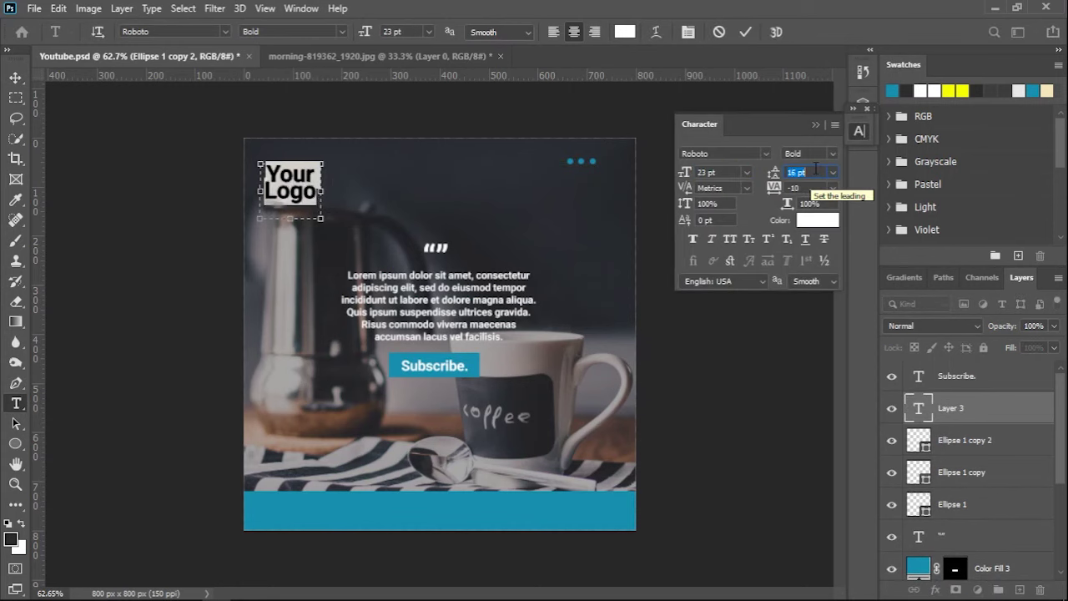
Nudge the logo text into place and stamp all visible layers into a new top layer
left_click(326, 190)
key("v")
left_click_drag(287, 189, 302, 184)
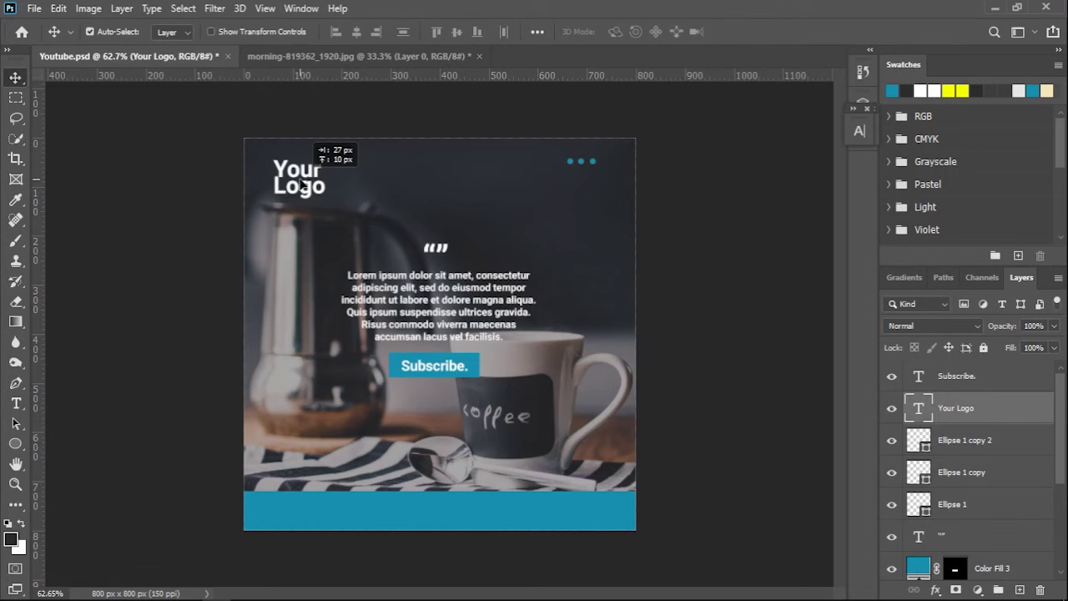
left_click(990, 382)
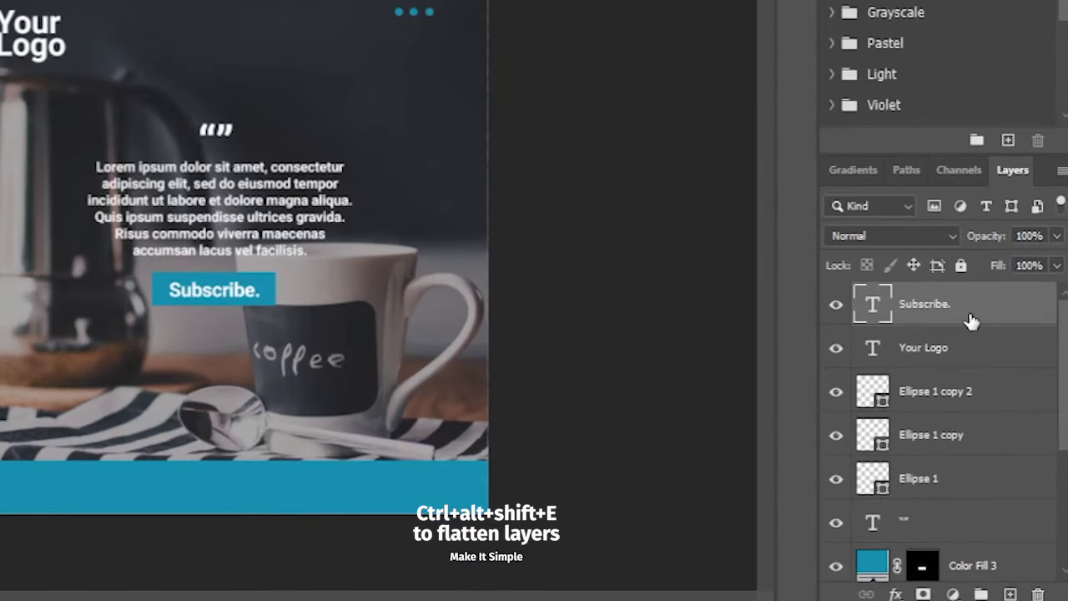
key("ctrl+alt+shift+e")
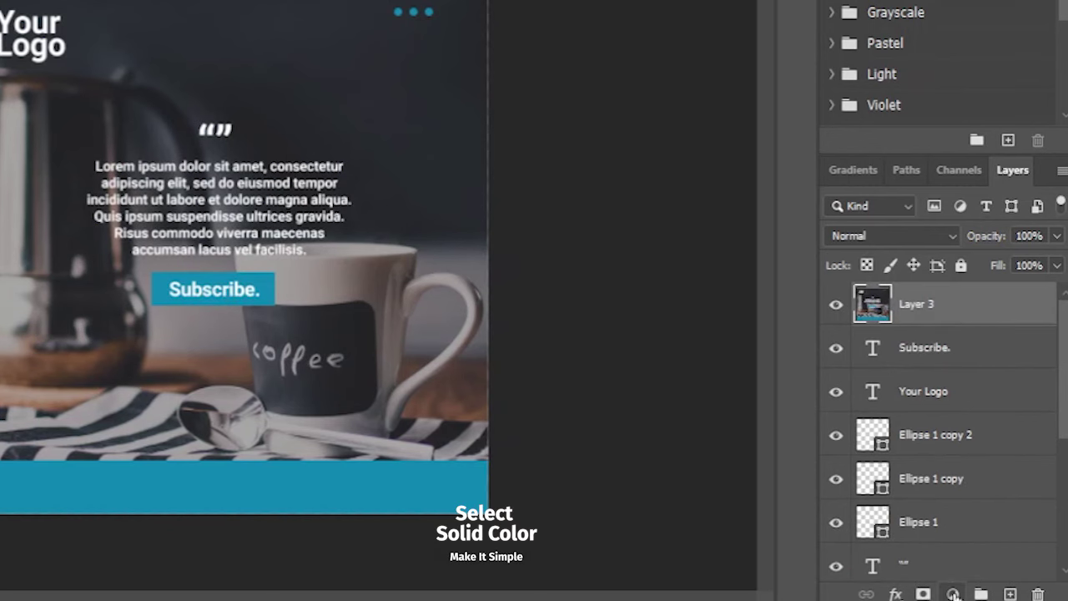
Add a white #ffffff solid colour fill layer beneath the merged layer
left_click(953, 595)
left_click(956, 220)
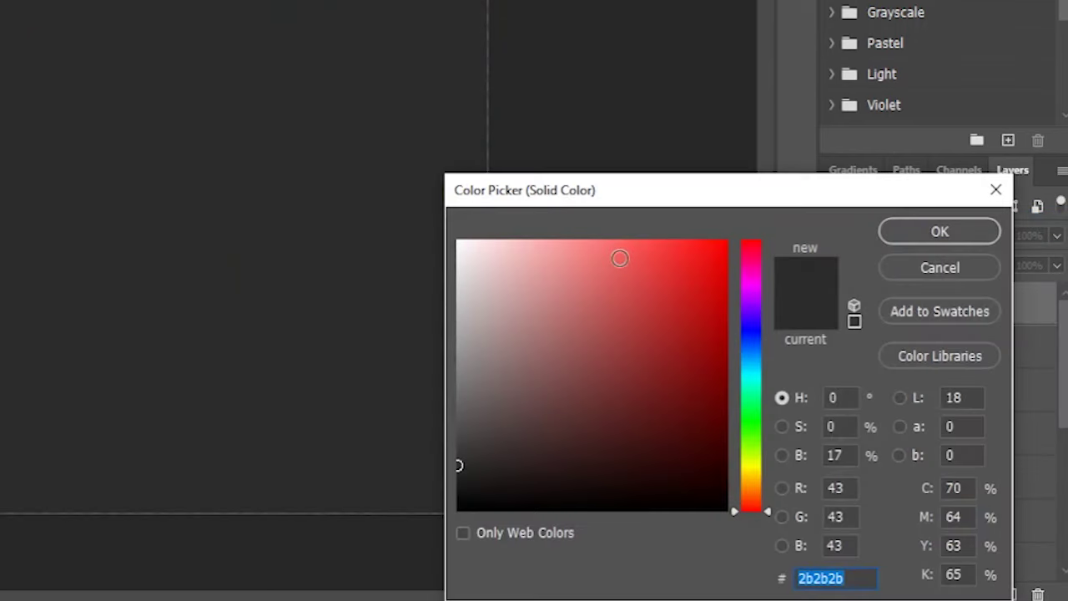
type("ffffff")
left_click(907, 237)
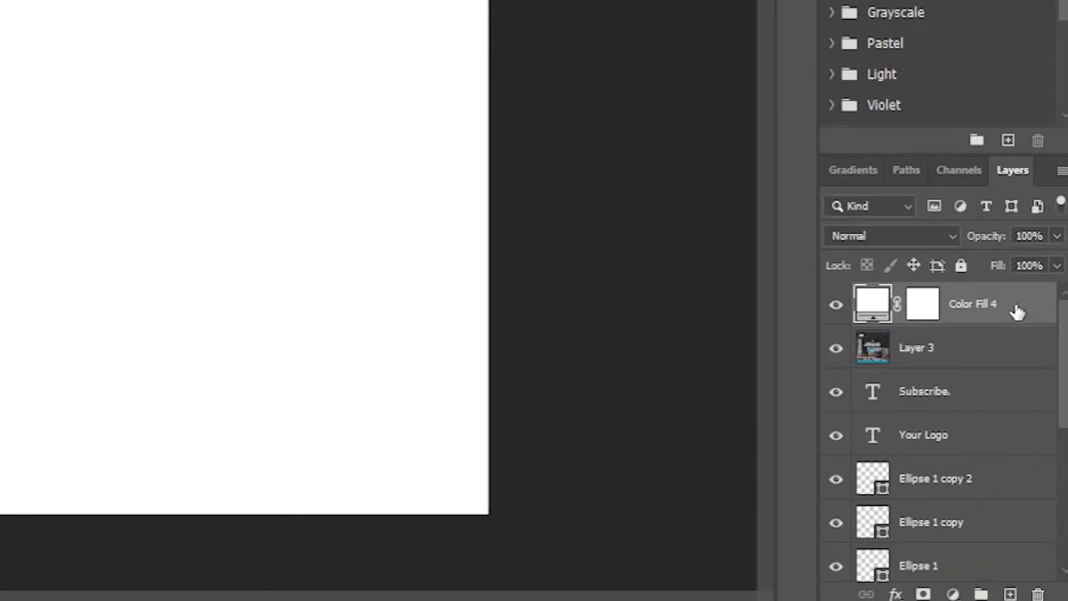
left_click_drag(1016, 309, 1018, 370)
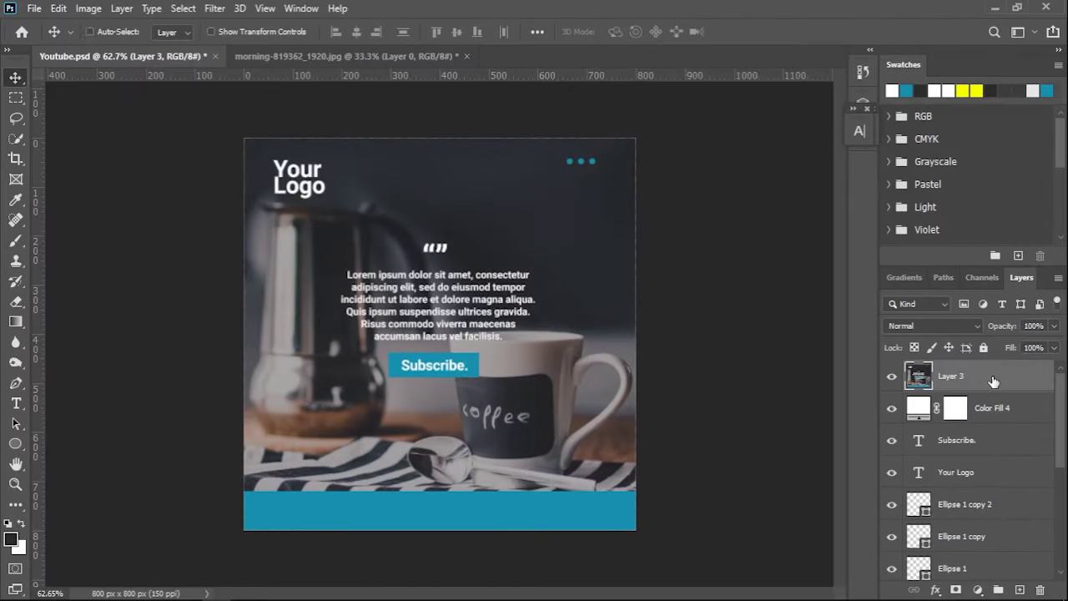
Scale the merged design to about 95% so a white border frames it
key("ctrl+t")
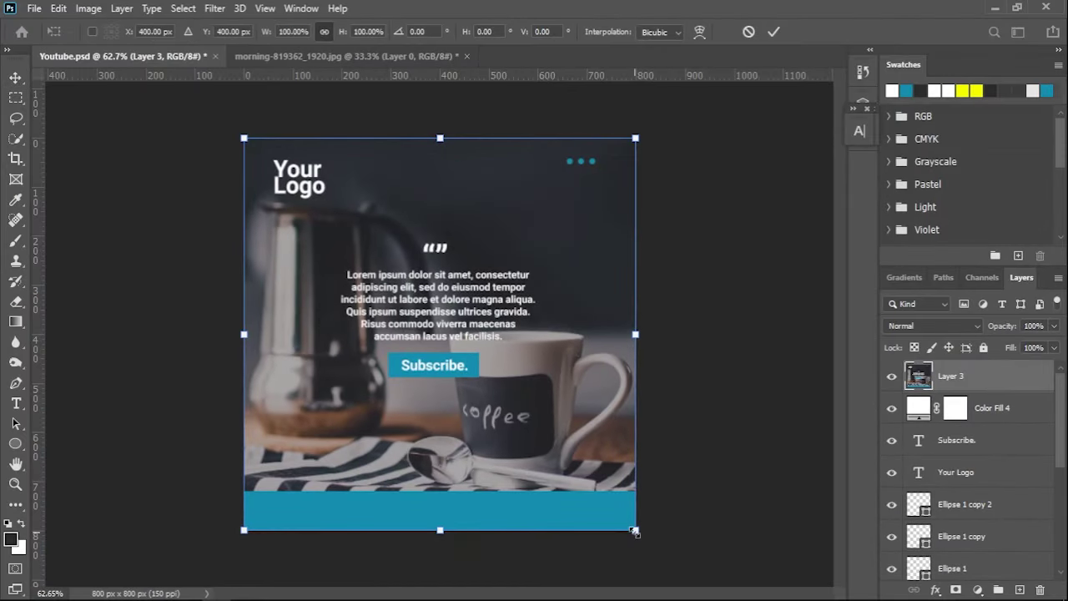
left_click_drag(632, 527, 625, 519)
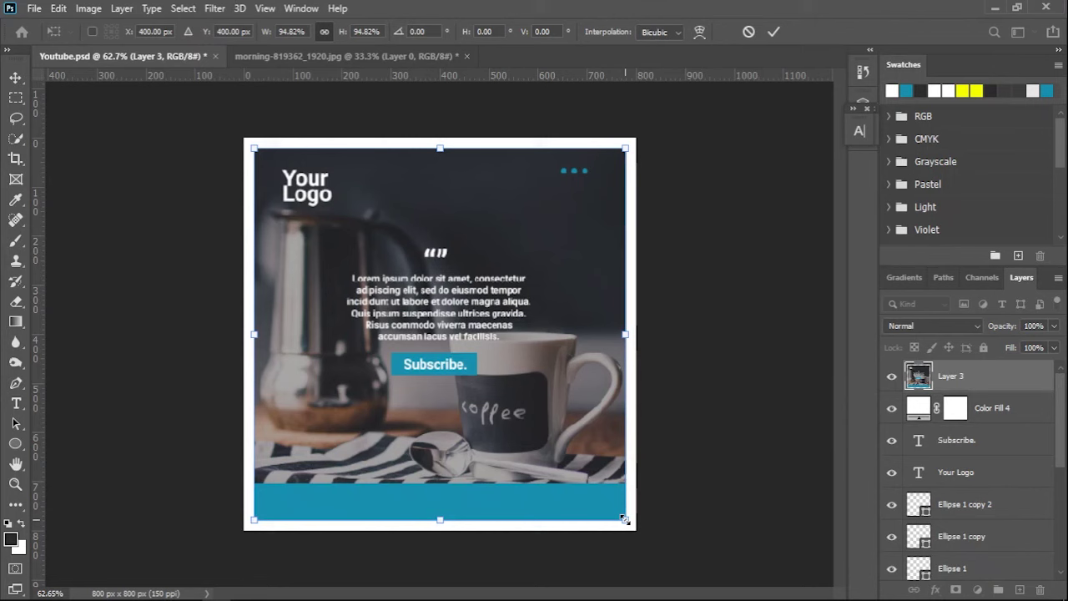
left_click(774, 32)
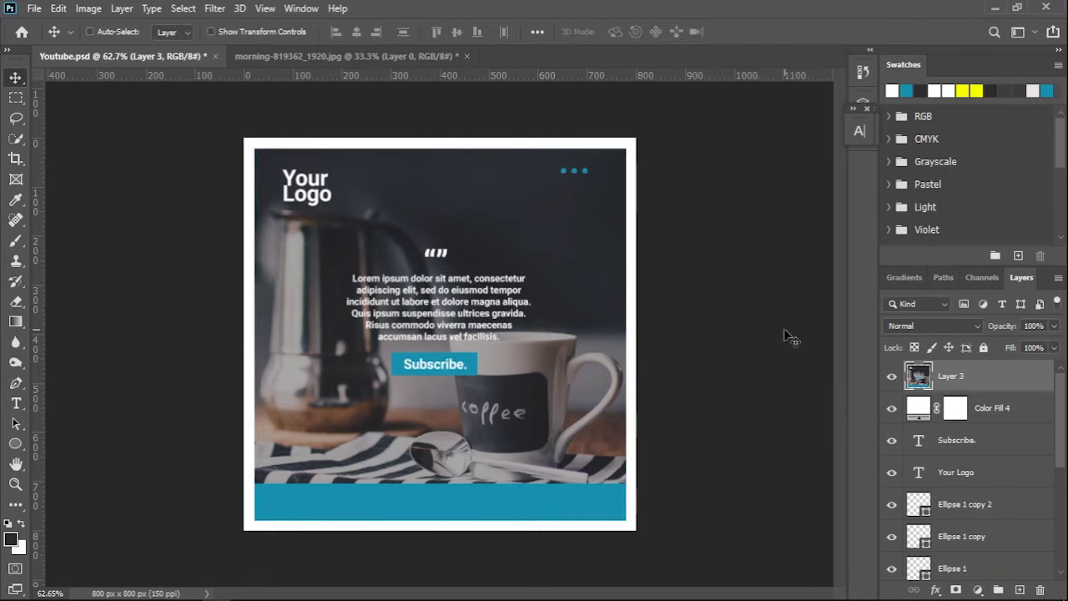
left_click(15, 383)
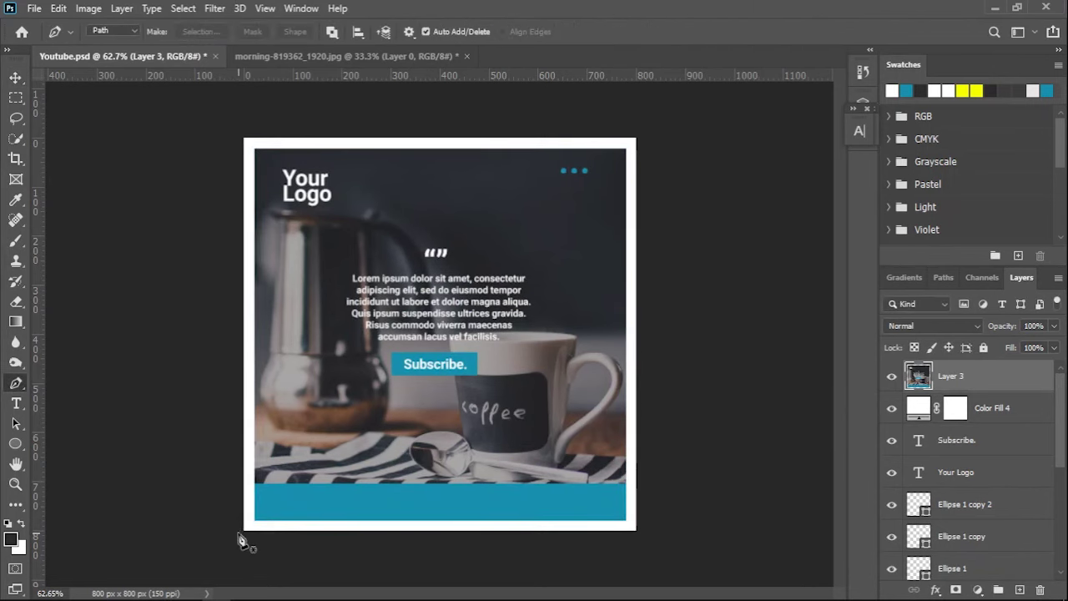